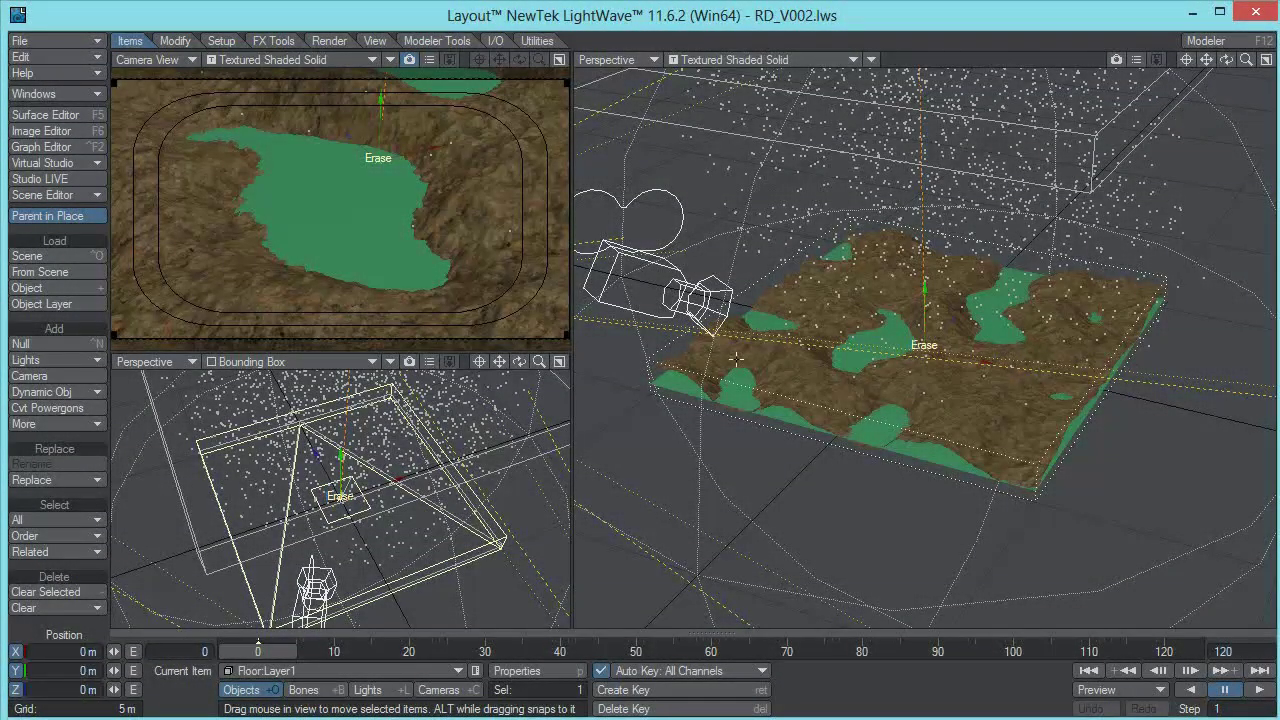
Step: Orbit and zoom the Perspective view around the terrain pools so the Rainfall emitter box shows above them
left_click_drag(768, 384, 728, 402, "alt")
scroll(842, 337, "up", 6)
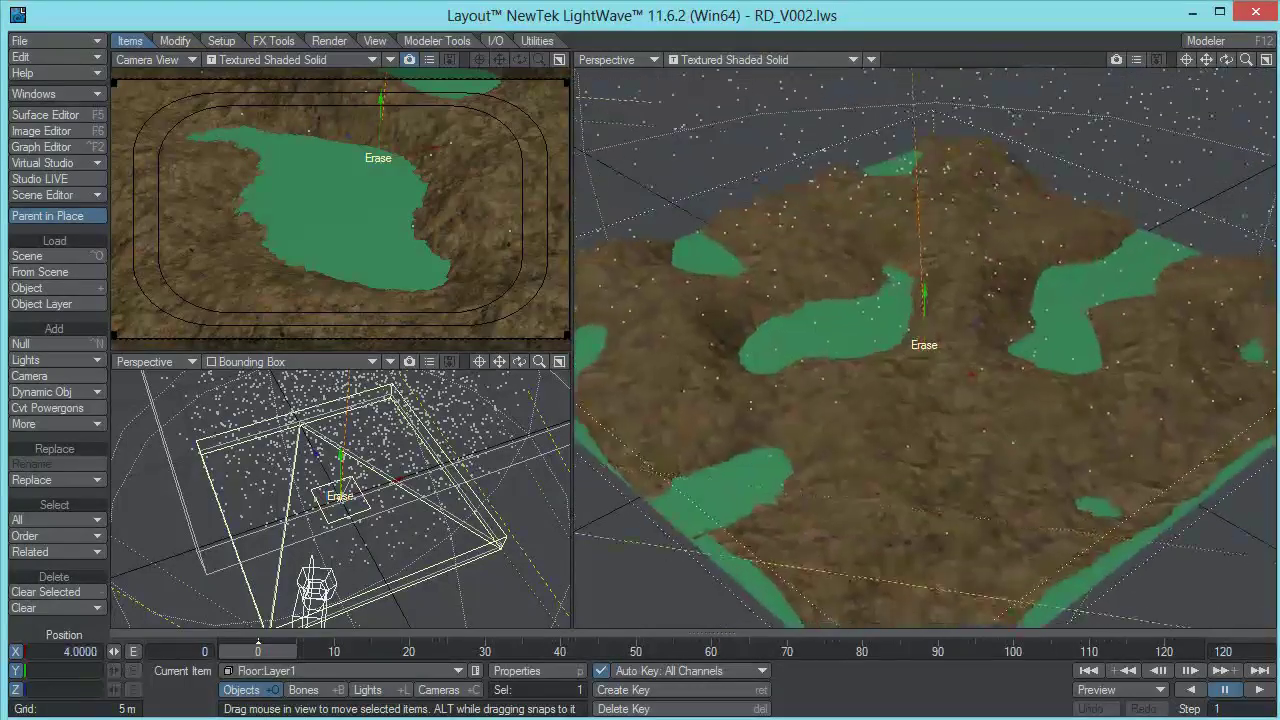
scroll(925, 345, "down", 3)
left_click_drag(925, 345, 772, 360, "alt")
scroll(1010, 350, "up", 4)
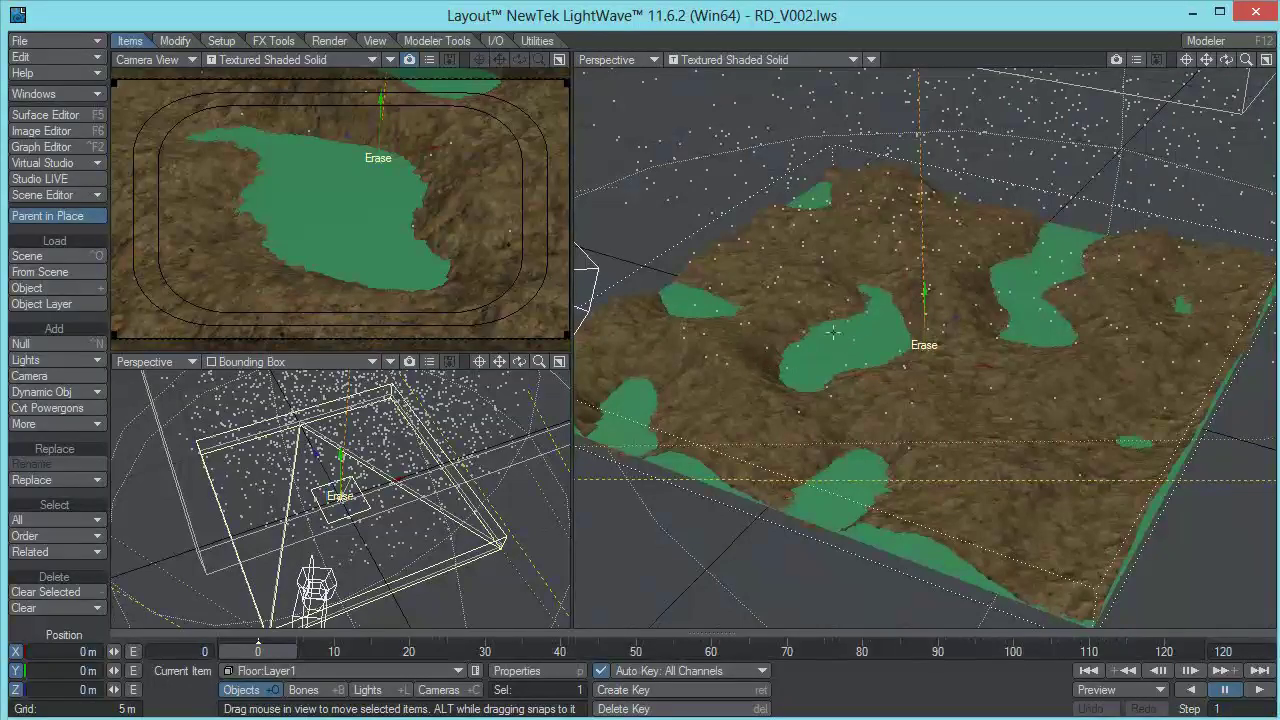
left_click_drag(832, 333, 744, 400, "alt")
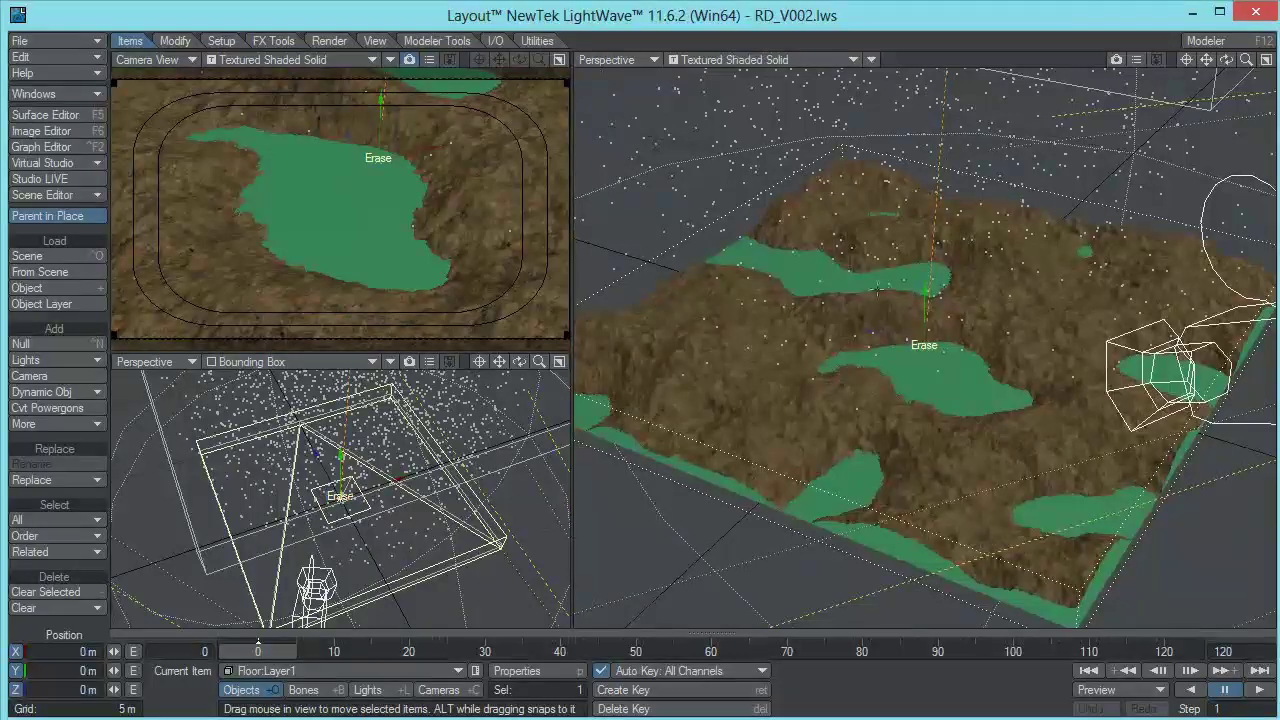
scroll(875, 290, "up", 8)
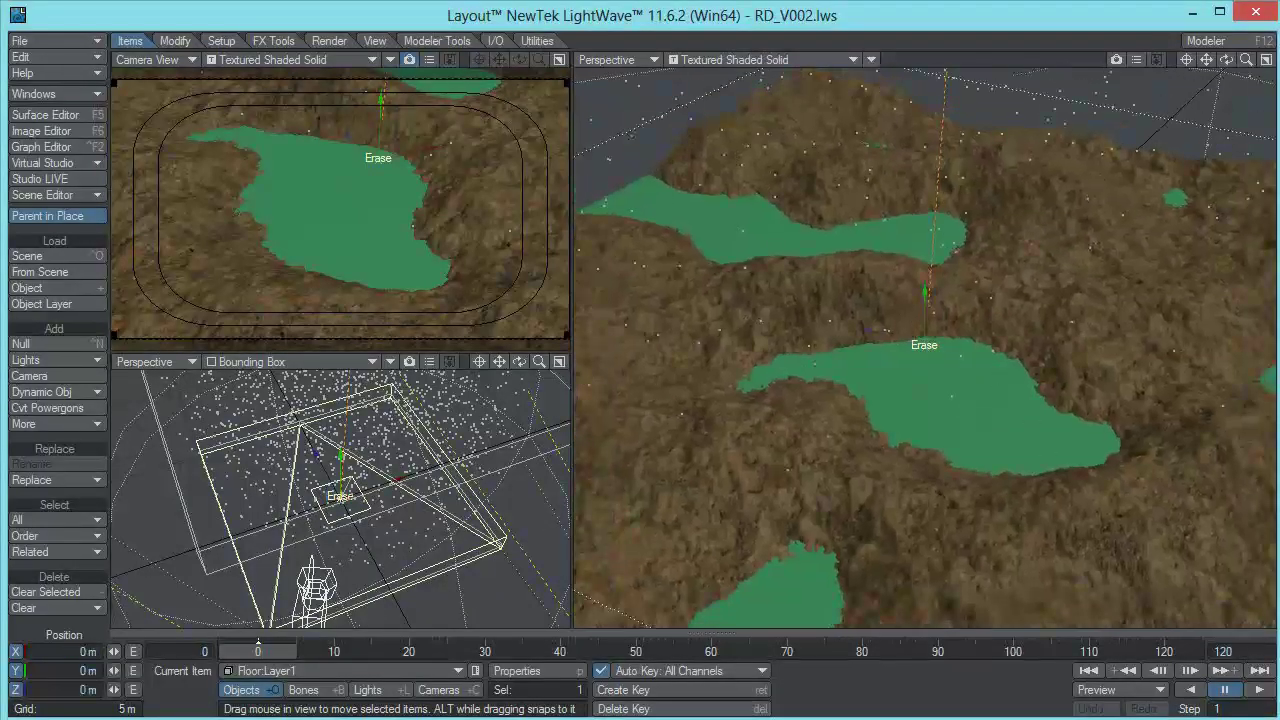
left_click_drag(900, 400, 1036, 470, "alt")
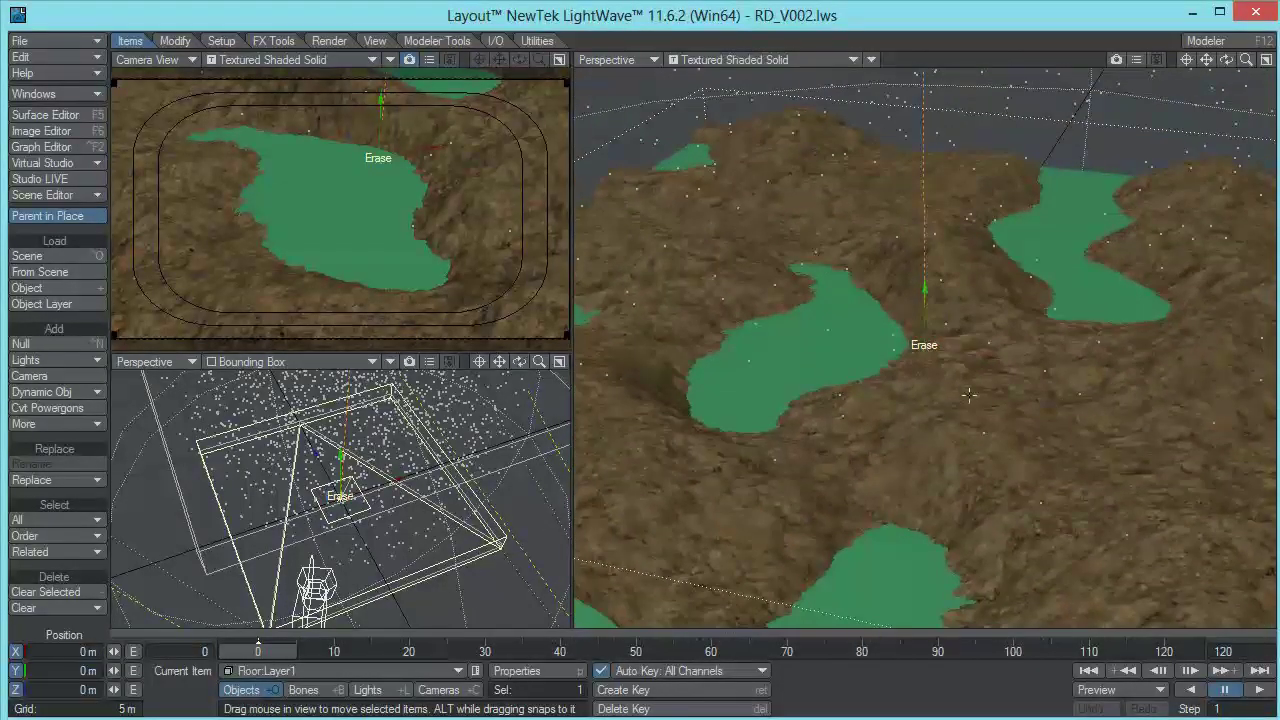
scroll(1032, 314, "down", 8)
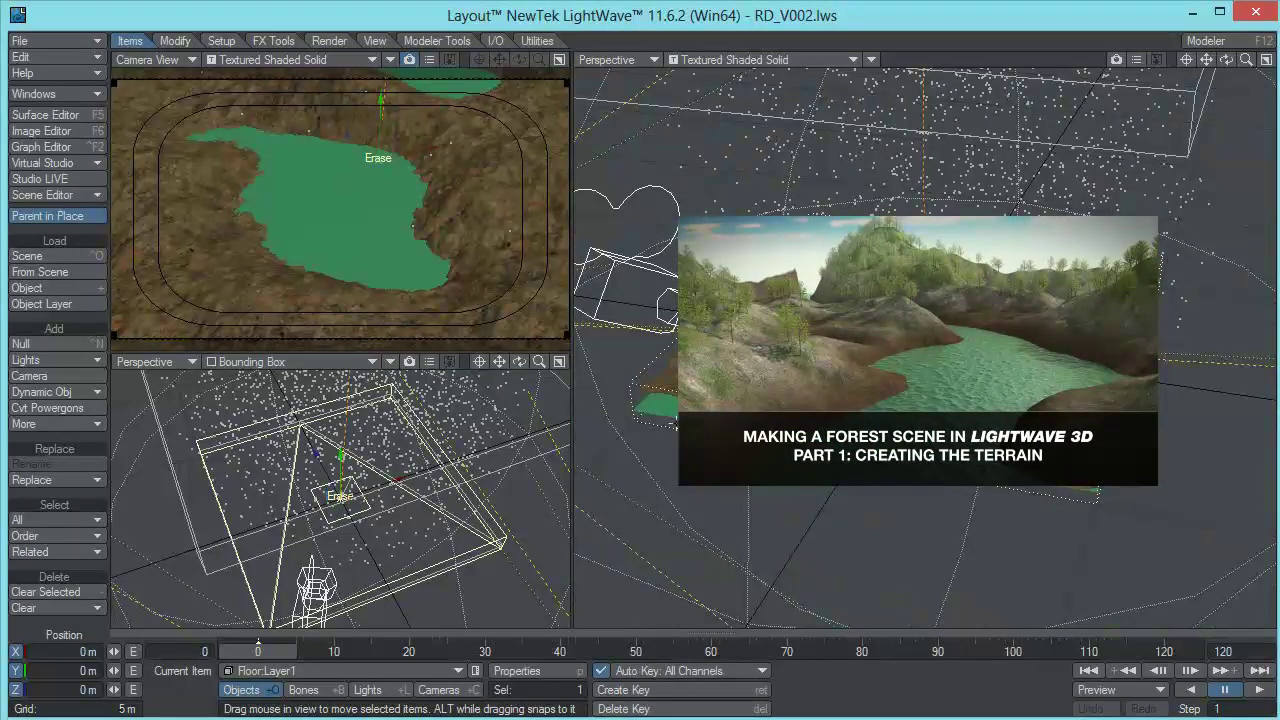
left_click_drag(900, 560, 780, 560, "alt")
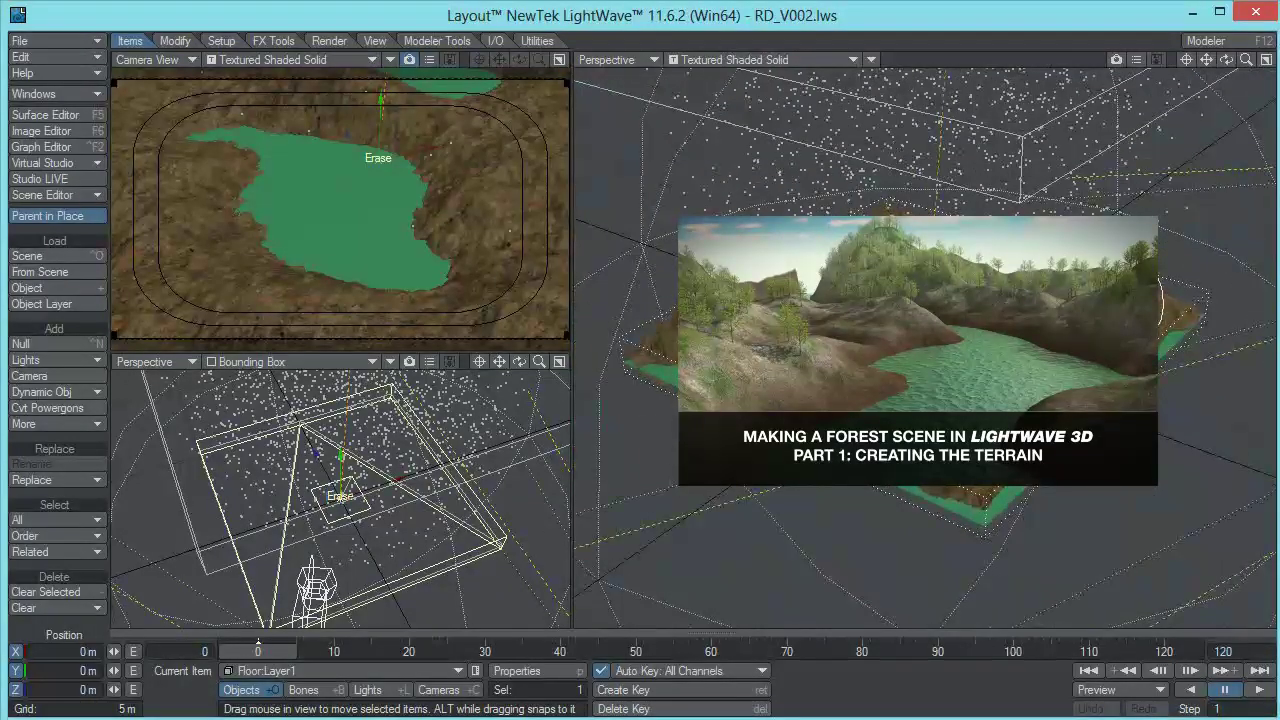
left_click_drag(925, 345, 835, 345, "alt")
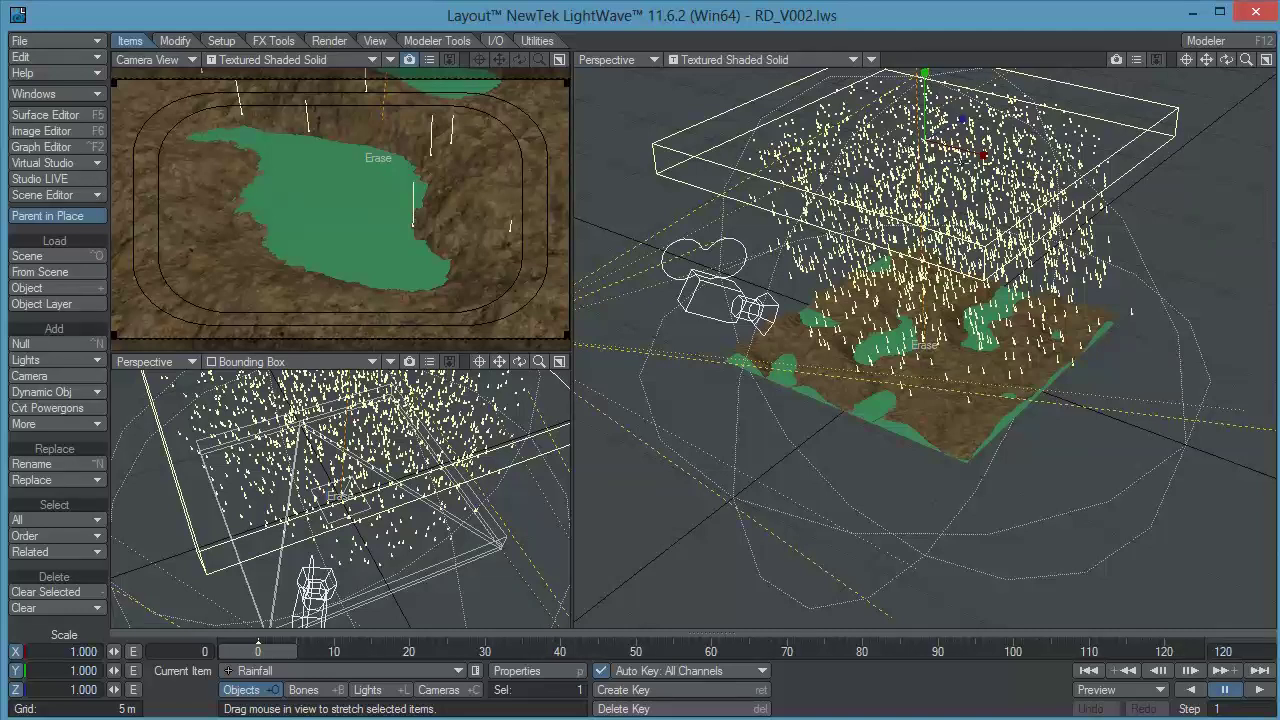
key("Down")
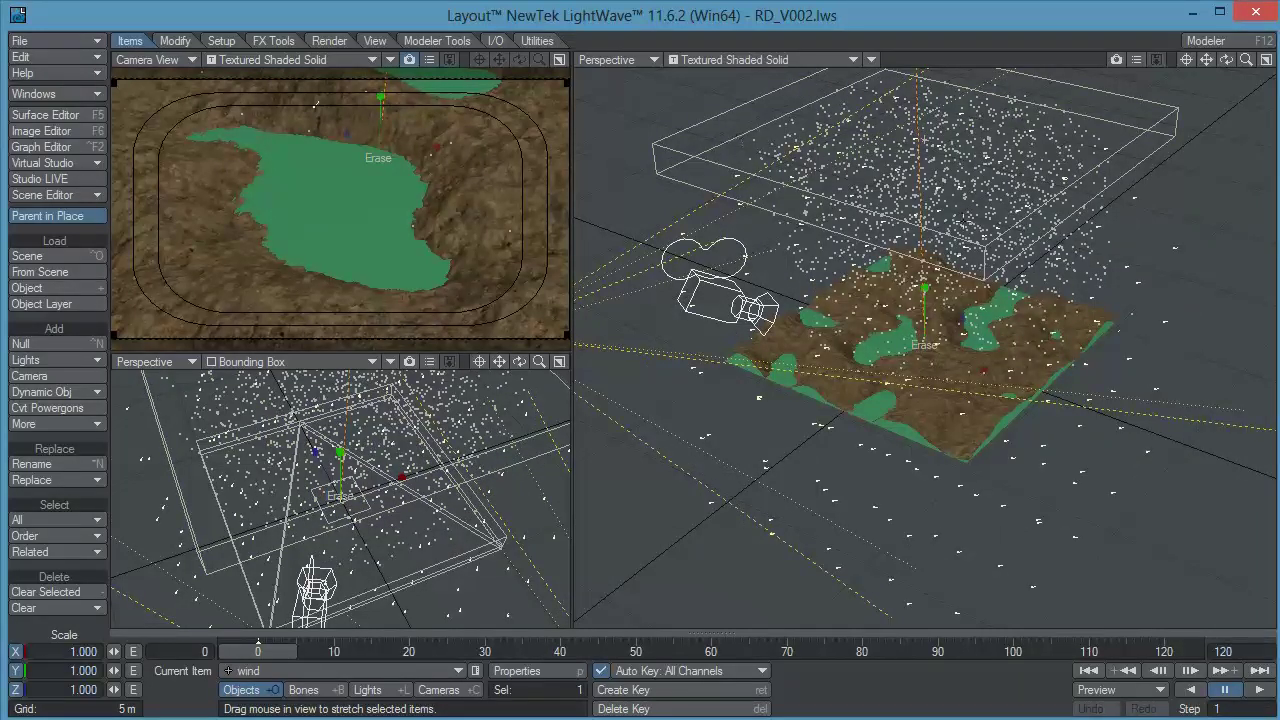
left_click_drag(1127, 268, 1100, 308, "alt")
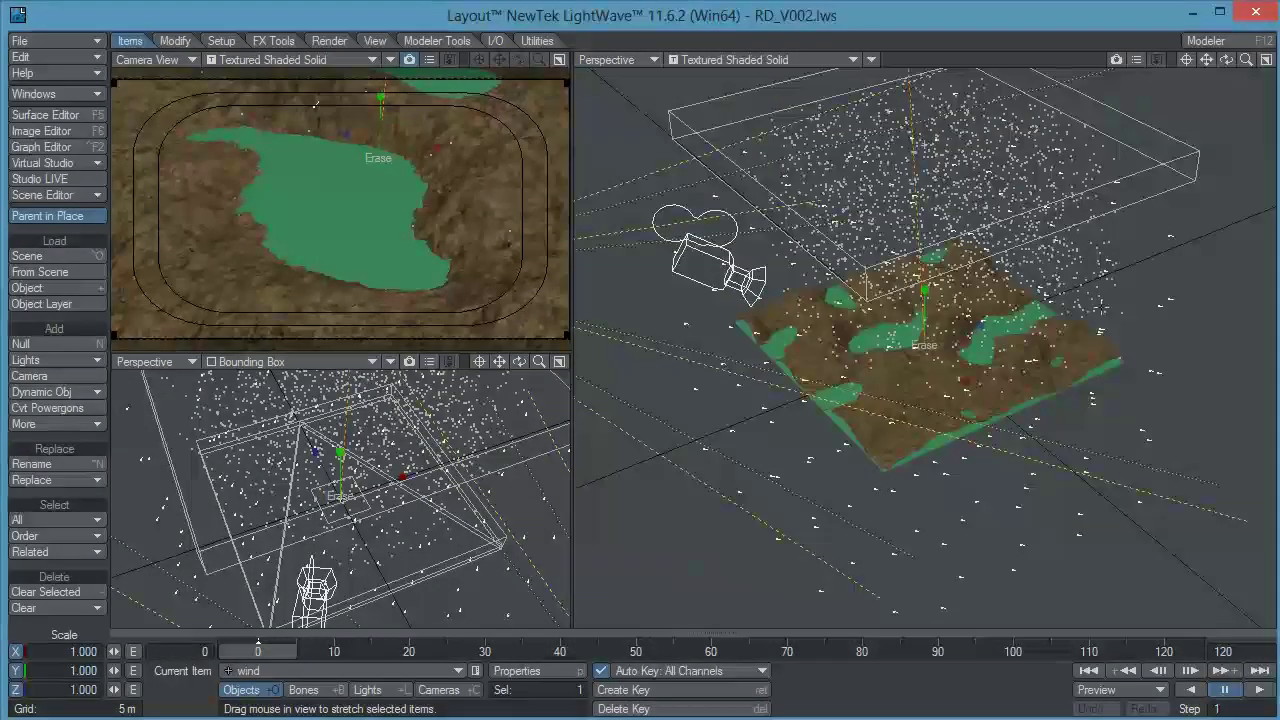
left_click(1183, 157)
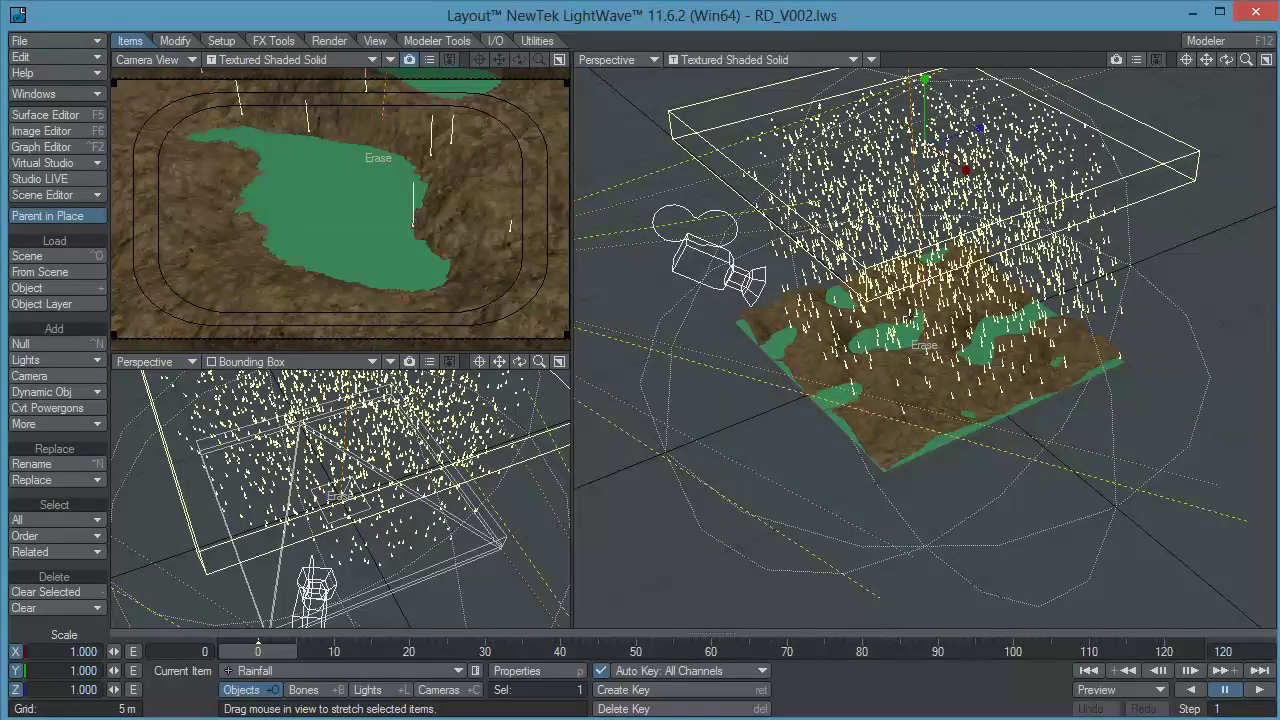
left_click_drag(736, 380, 778, 482, "alt")
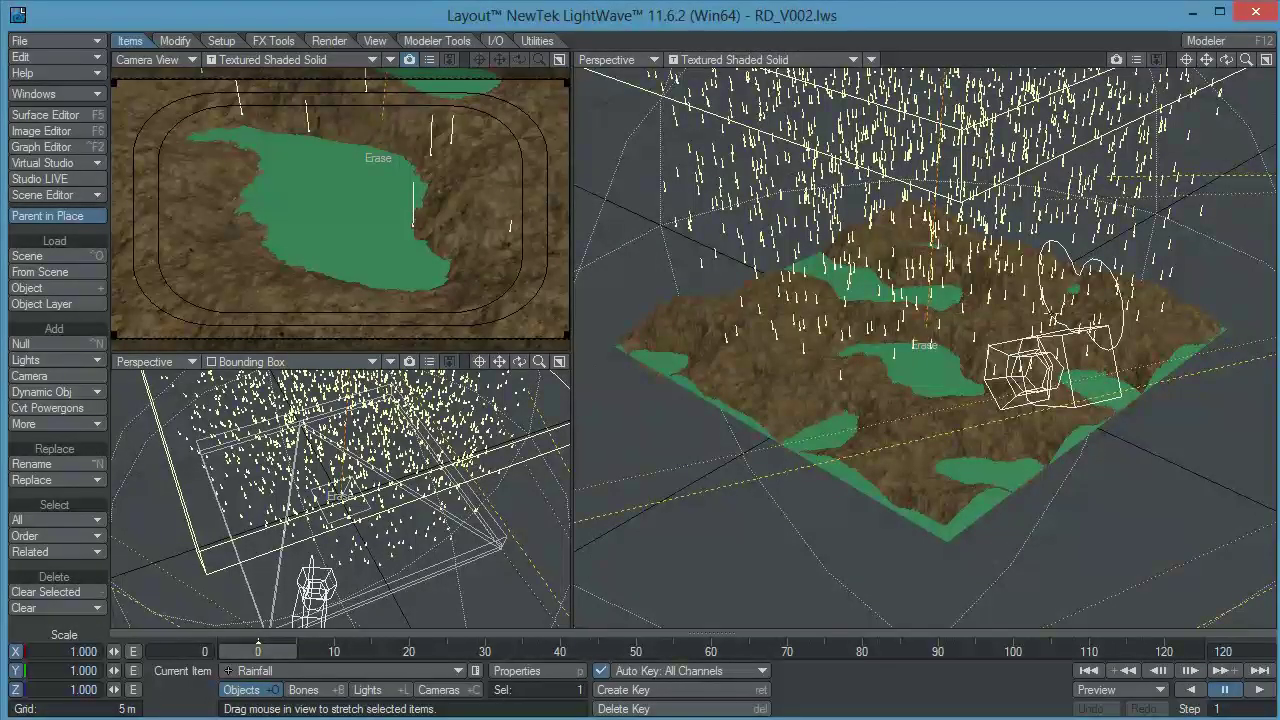
scroll(728, 172, "down", 4)
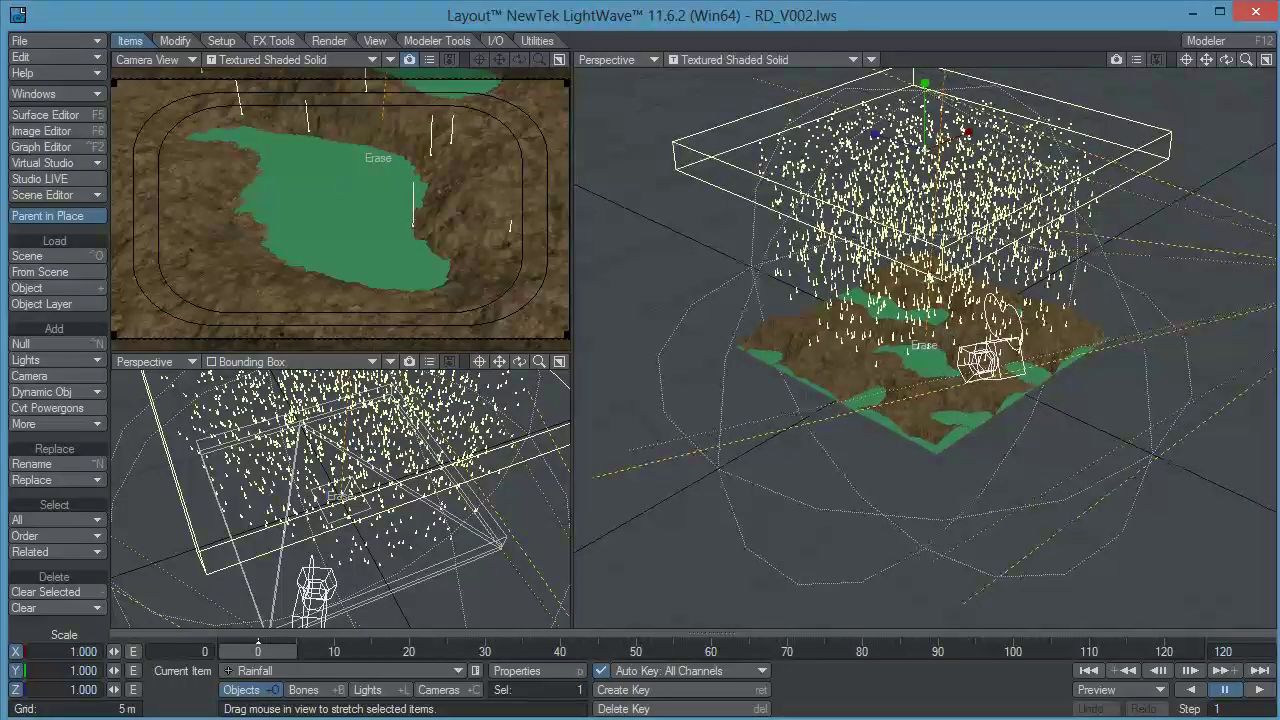
left_click_drag(1192, 168, 1170, 198, "alt")
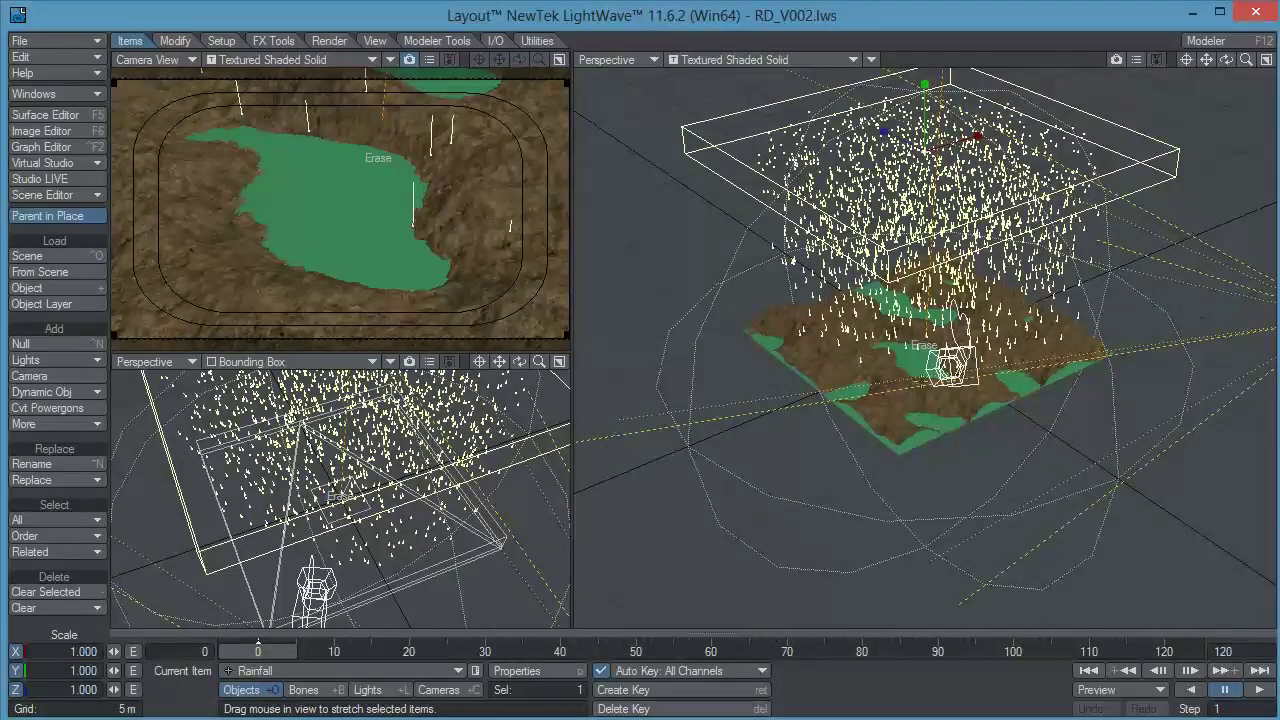
left_click_drag(1093, 224, 1040, 228, "alt")
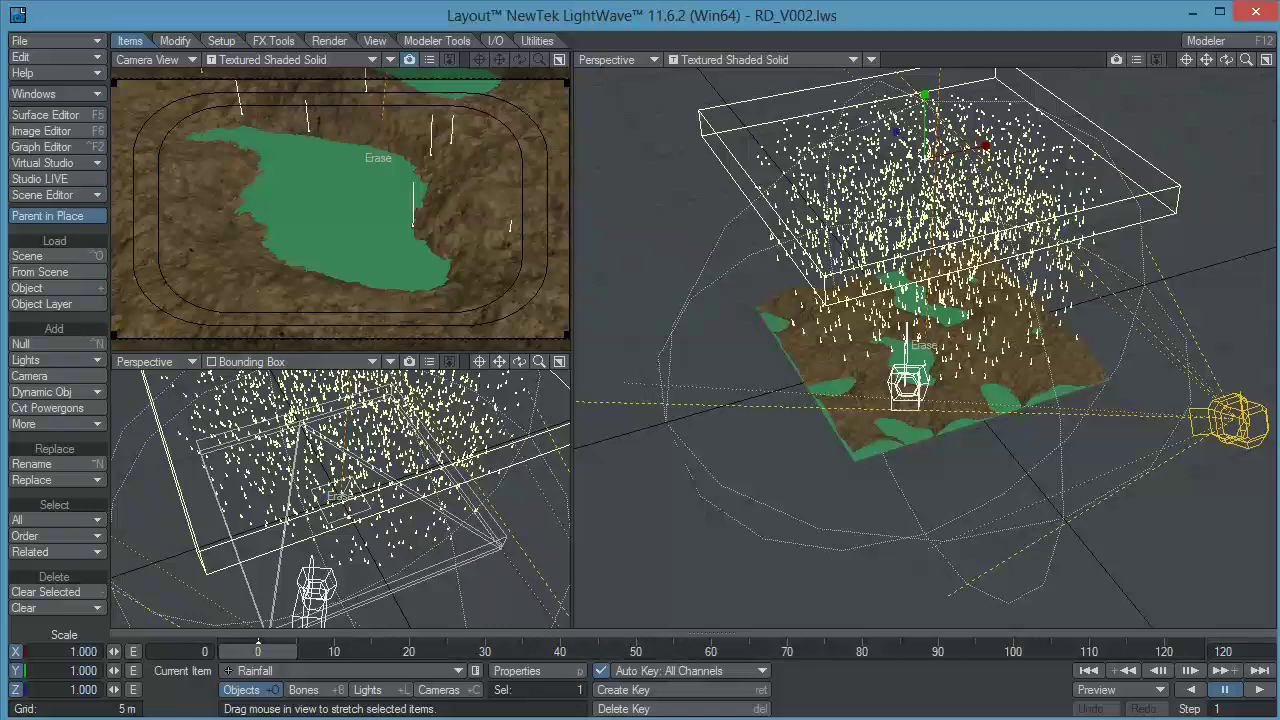
key("p")
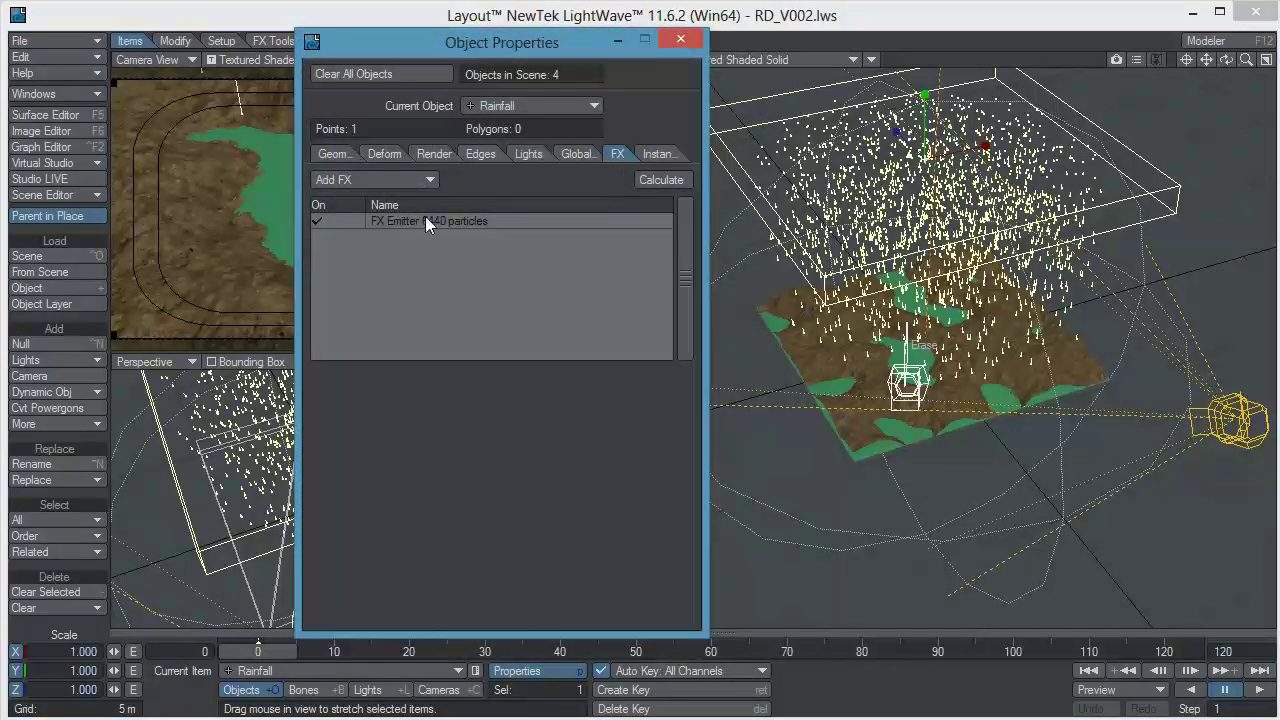
Step: Show the FX Emitter's generator settings and keep particle generation set to Generate by Frame
left_click(429, 219)
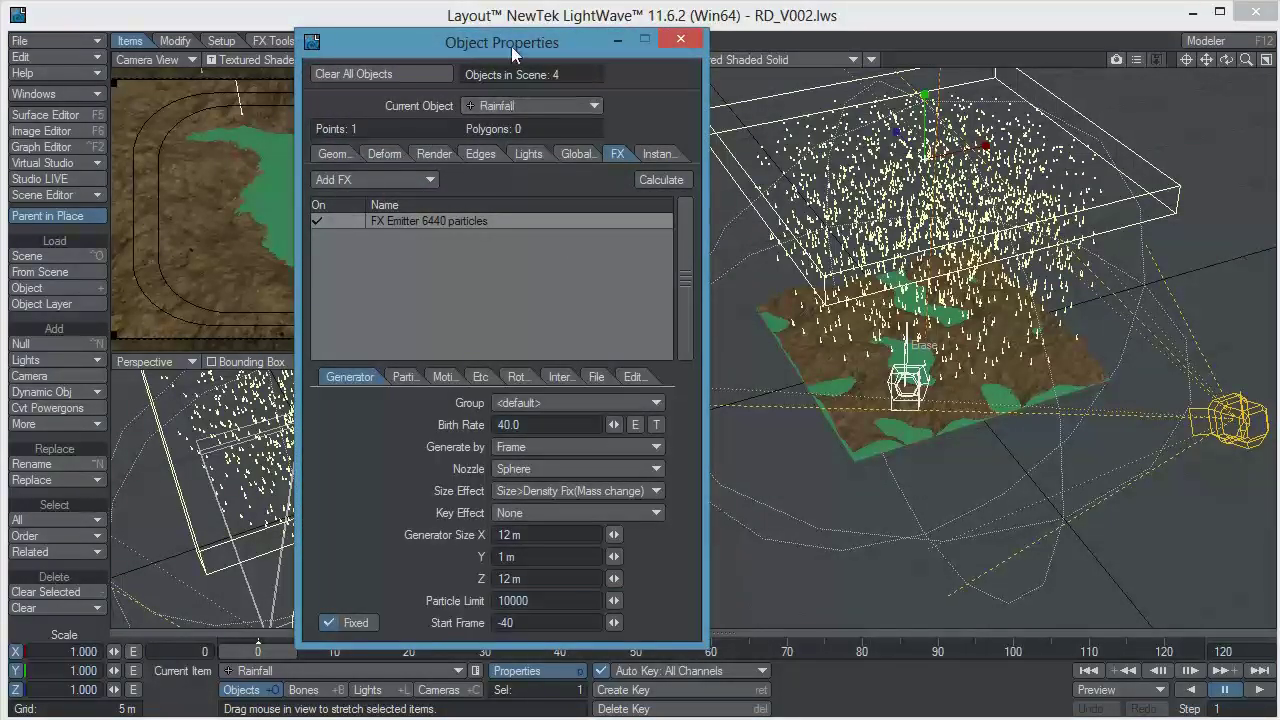
left_click_drag(511, 46, 362, 52)
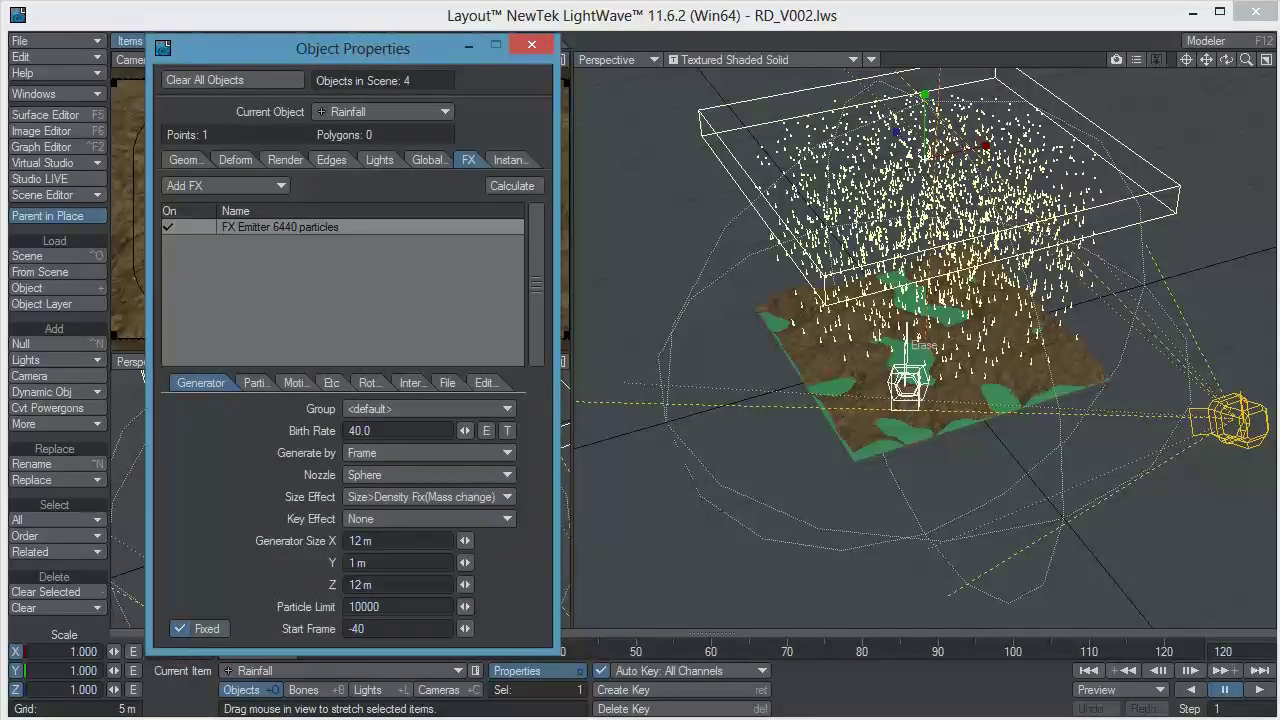
left_click_drag(915, 165, 762, 299, "alt")
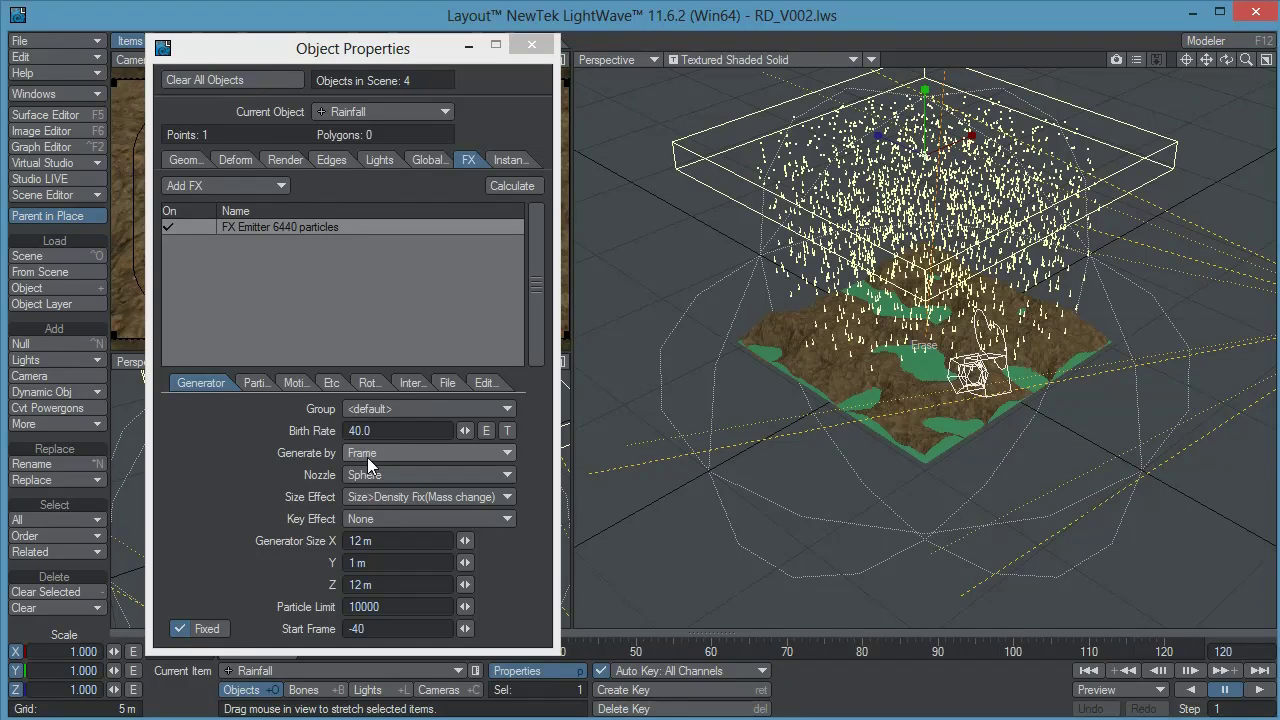
left_click(367, 457)
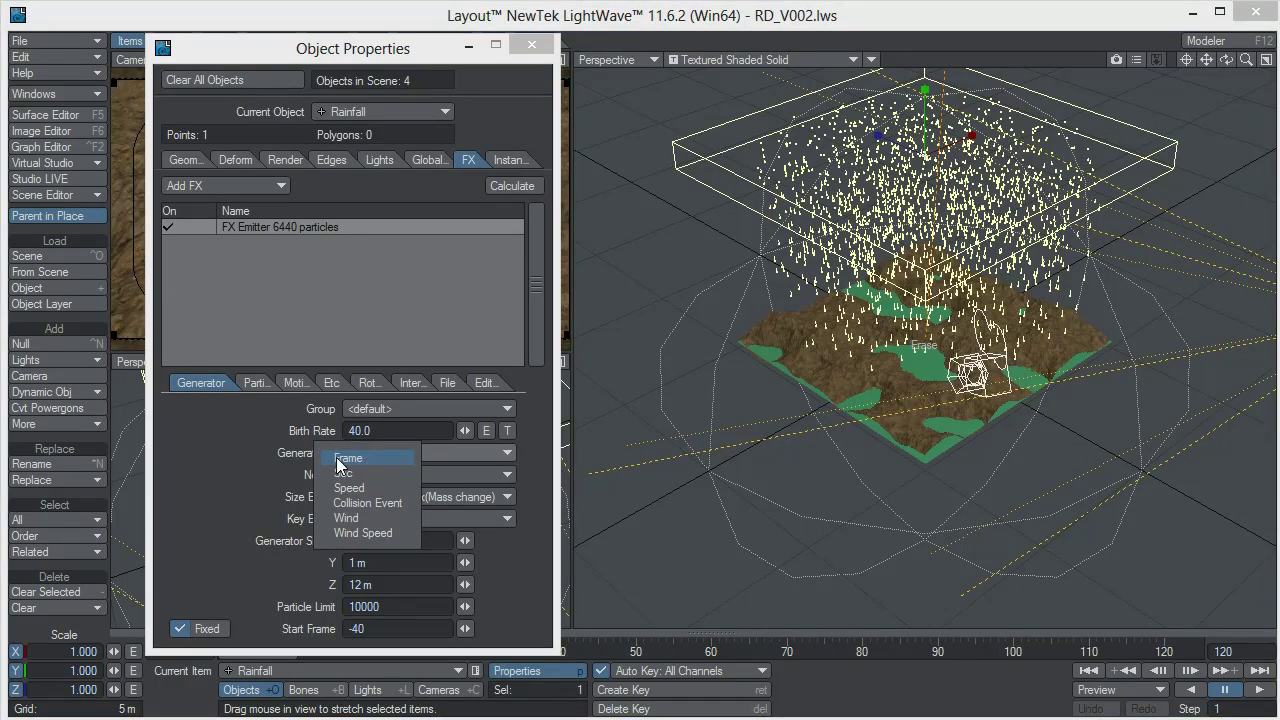
left_click(345, 458)
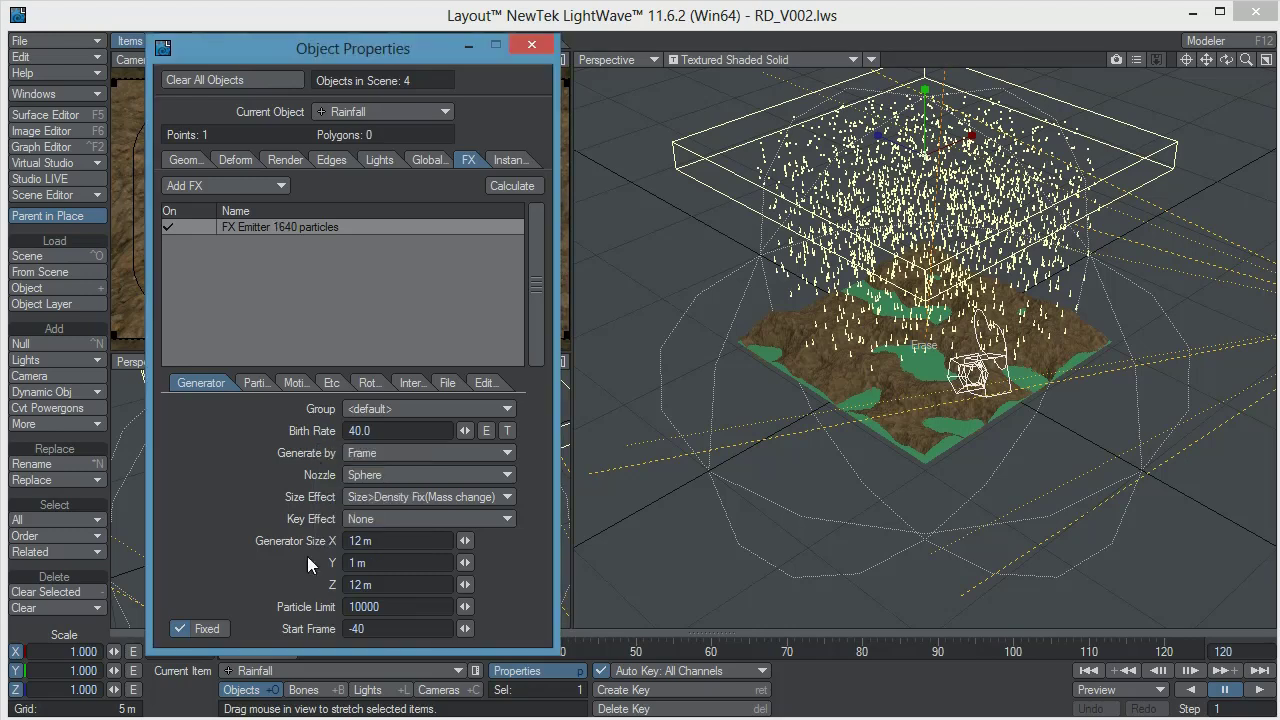
Step: Play the rain simulation through to frame 120, filling the emitter with 6440 particles
left_click_drag(332, 47, 812, 28)
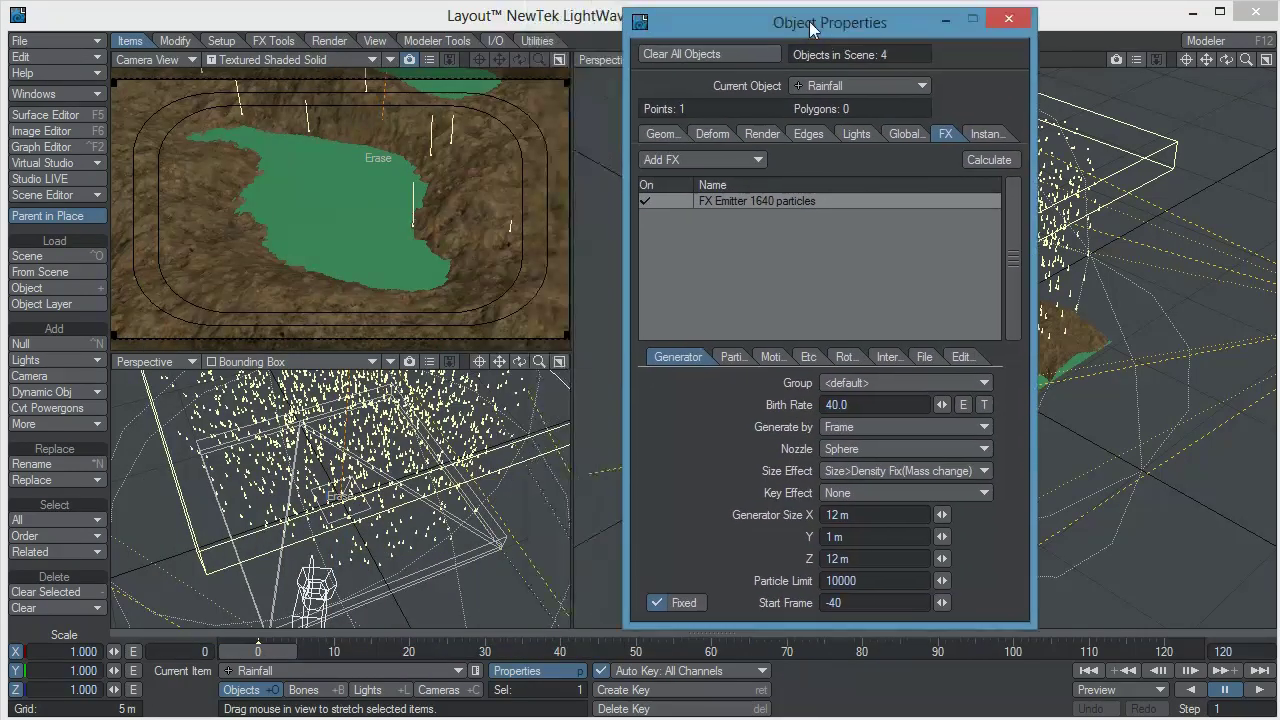
left_click(265, 662)
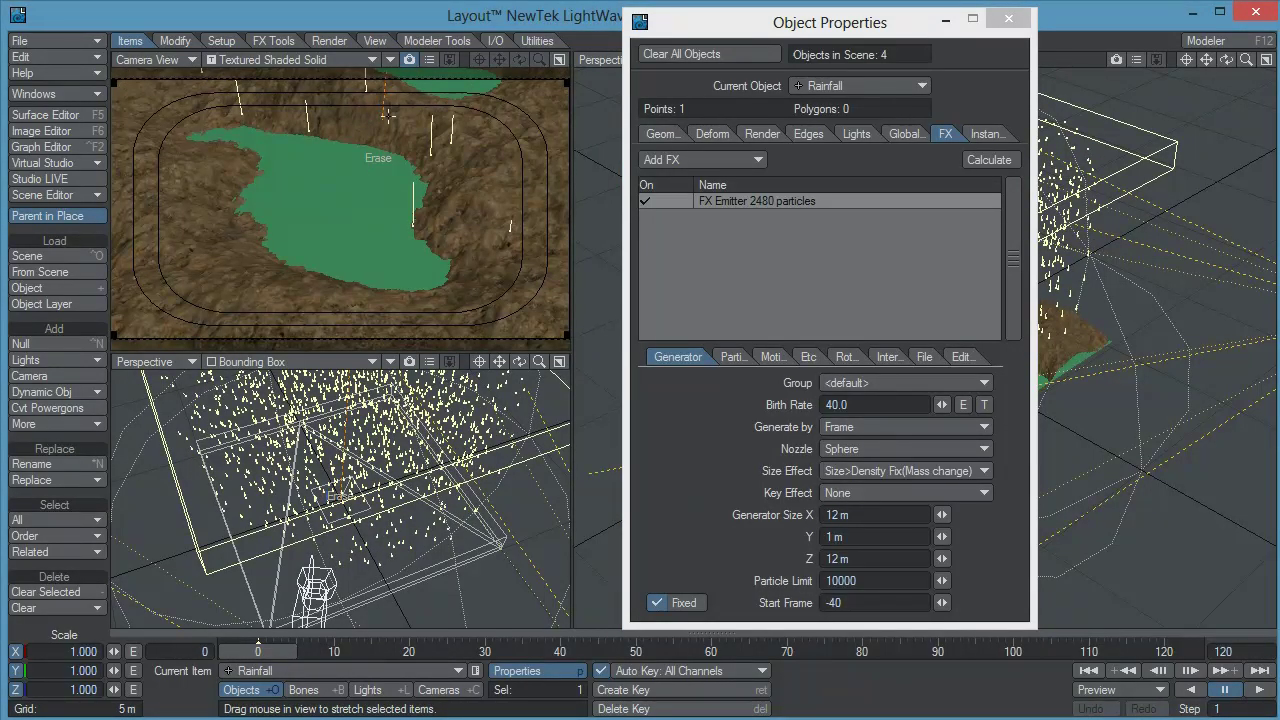
left_click_drag(702, 30, 632, 22)
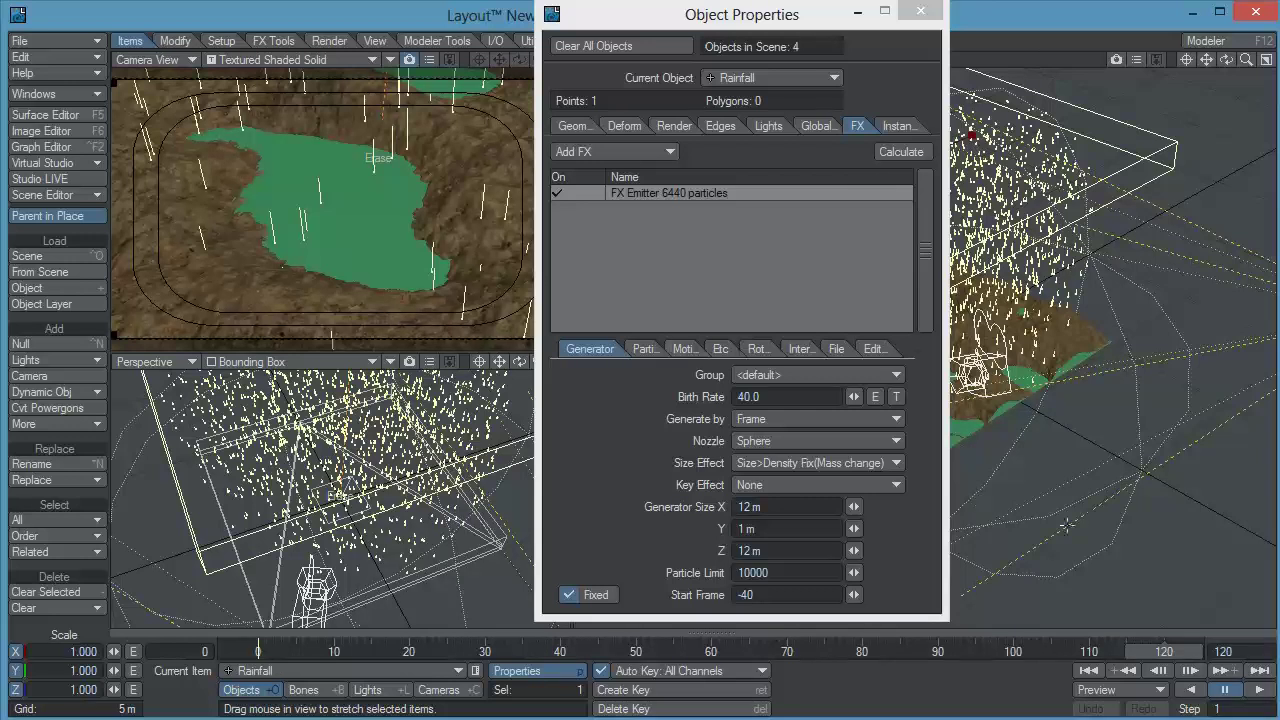
Step: Return the rain animation to frame 0, then scrub forward to frame 4
left_click(1089, 674)
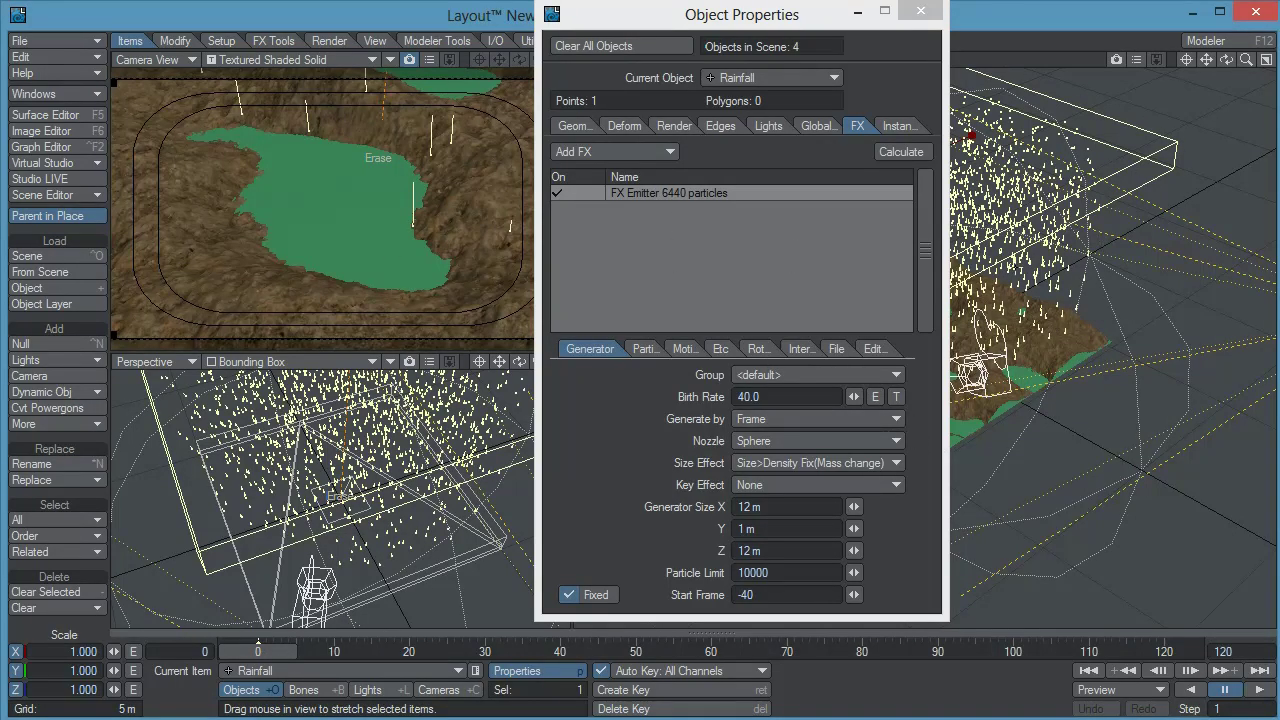
left_click_drag(259, 650, 289, 650)
Step: View the emitter's Particle, Motion and gravity settings, scrubbing the timeline to frame 13
left_click(640, 355)
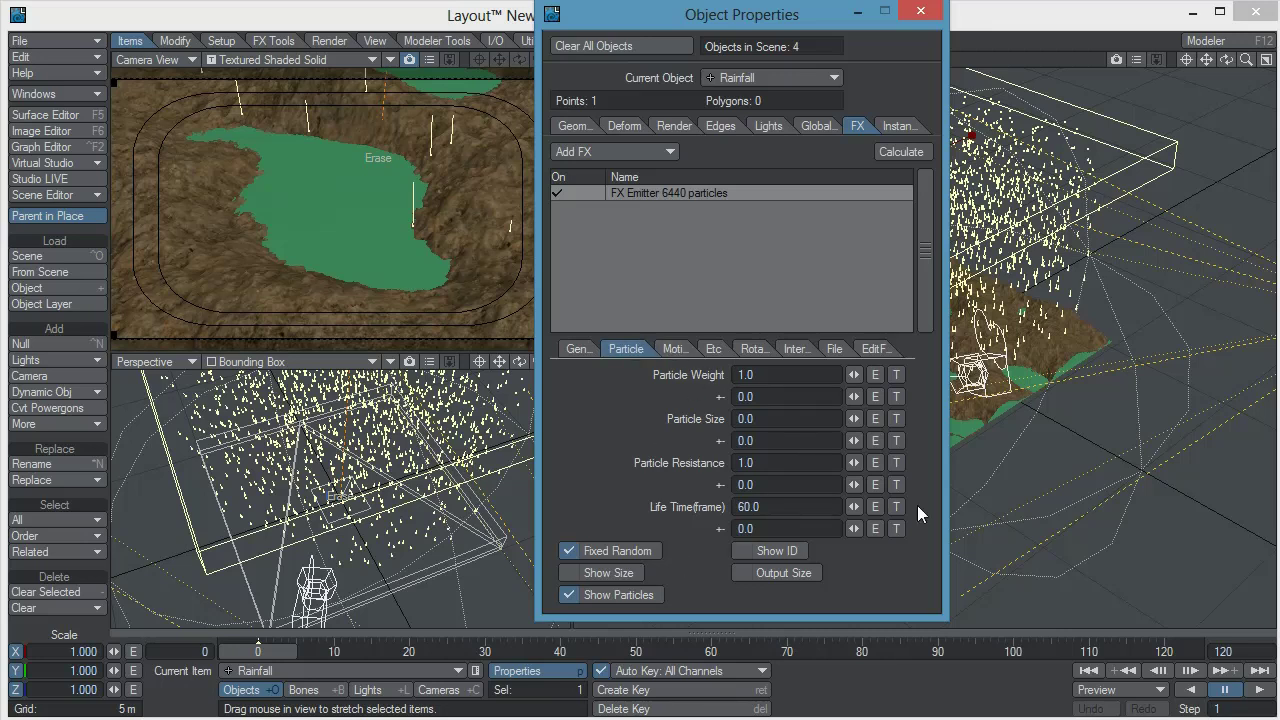
left_click(675, 348)
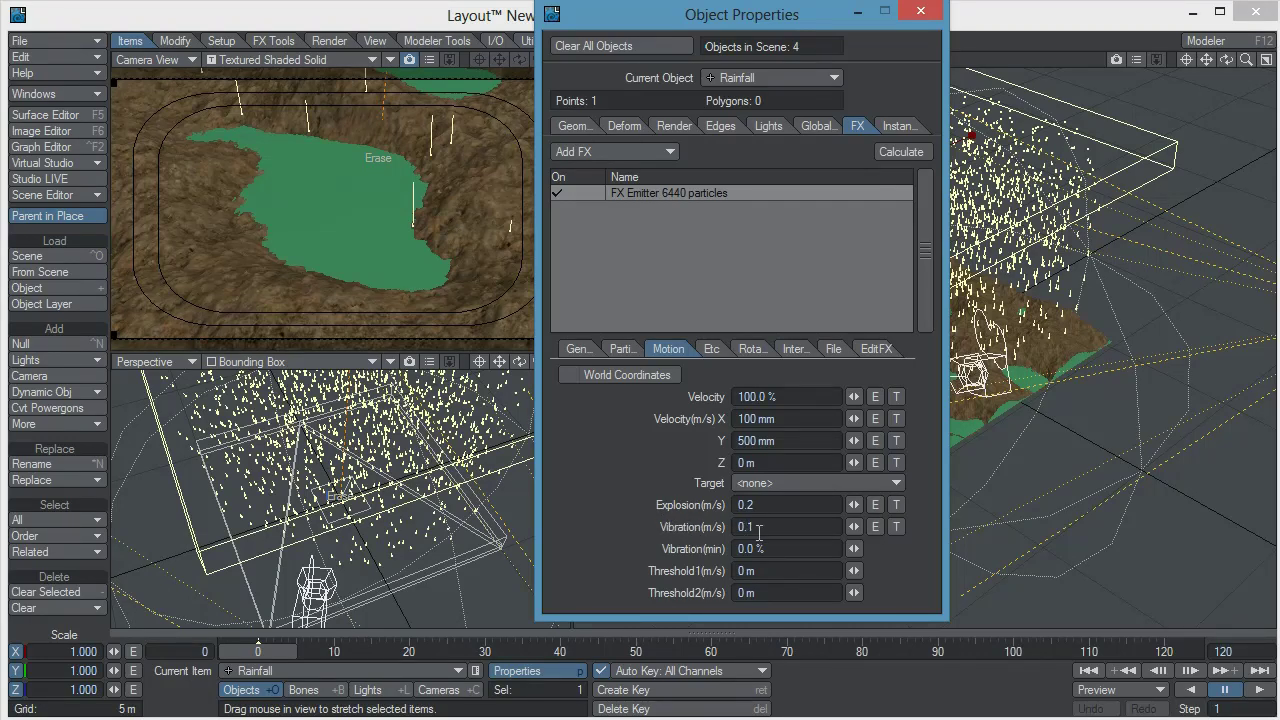
left_click_drag(258, 651, 356, 651)
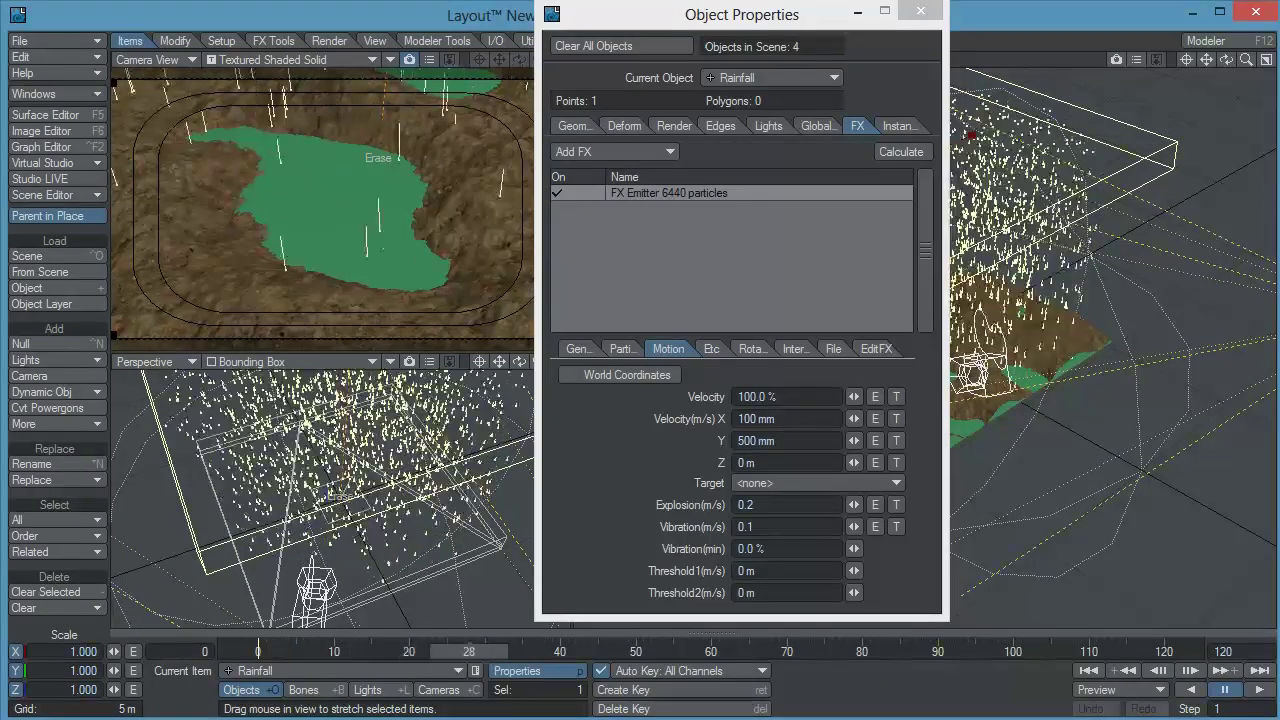
left_click(711, 348)
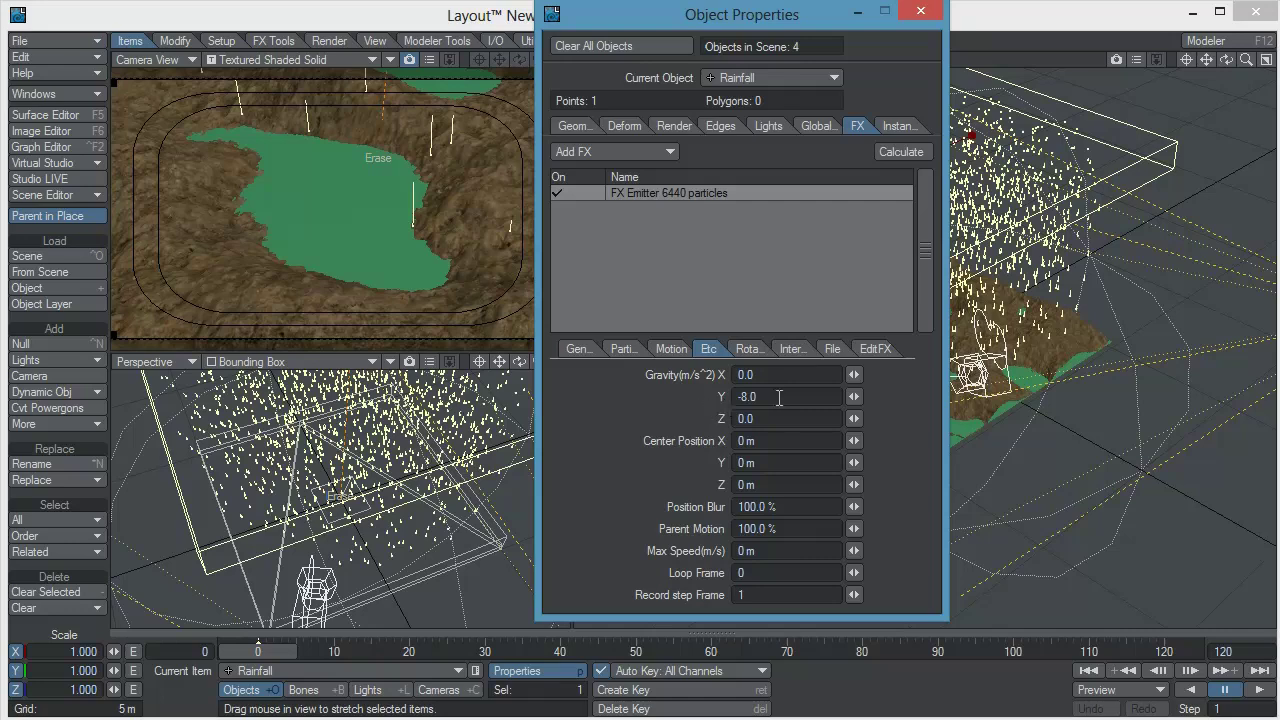
Step: Select the -8.0 gravity Y value, scrub back to frame 0, and switch properties to the wind object
left_click_drag(779, 397, 686, 404)
left_click_drag(262, 651, 334, 651)
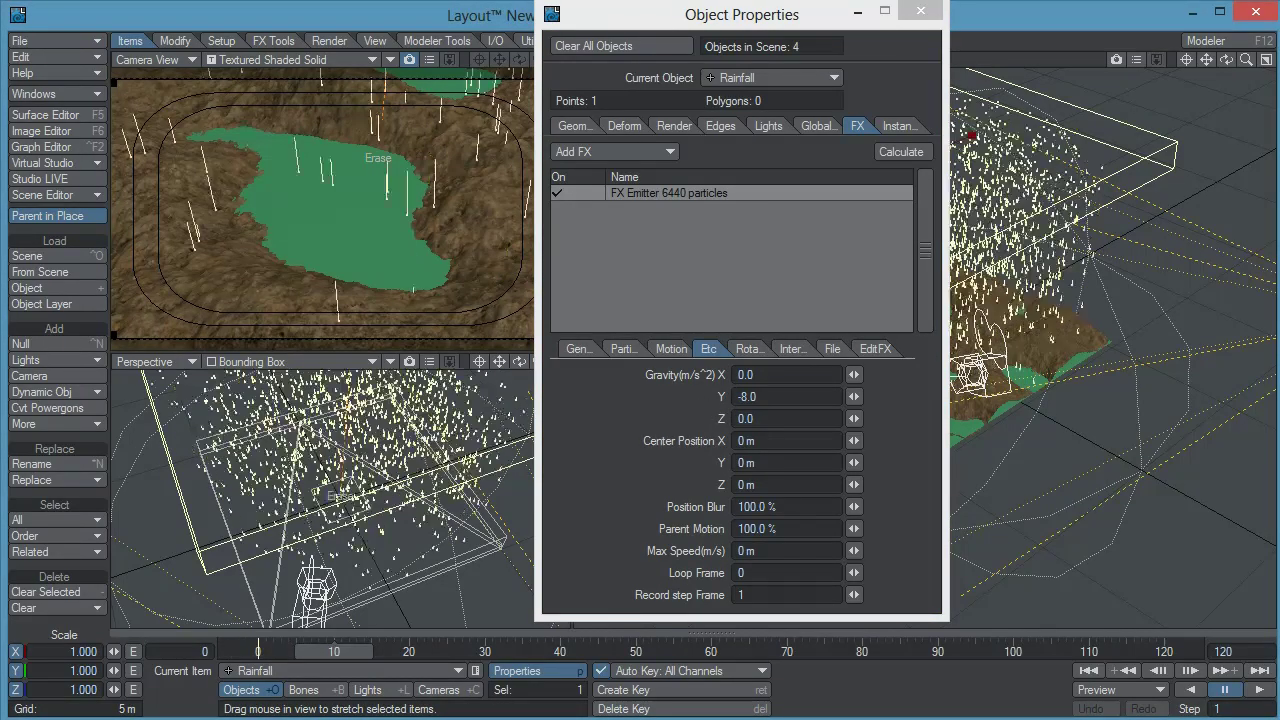
left_click(262, 651)
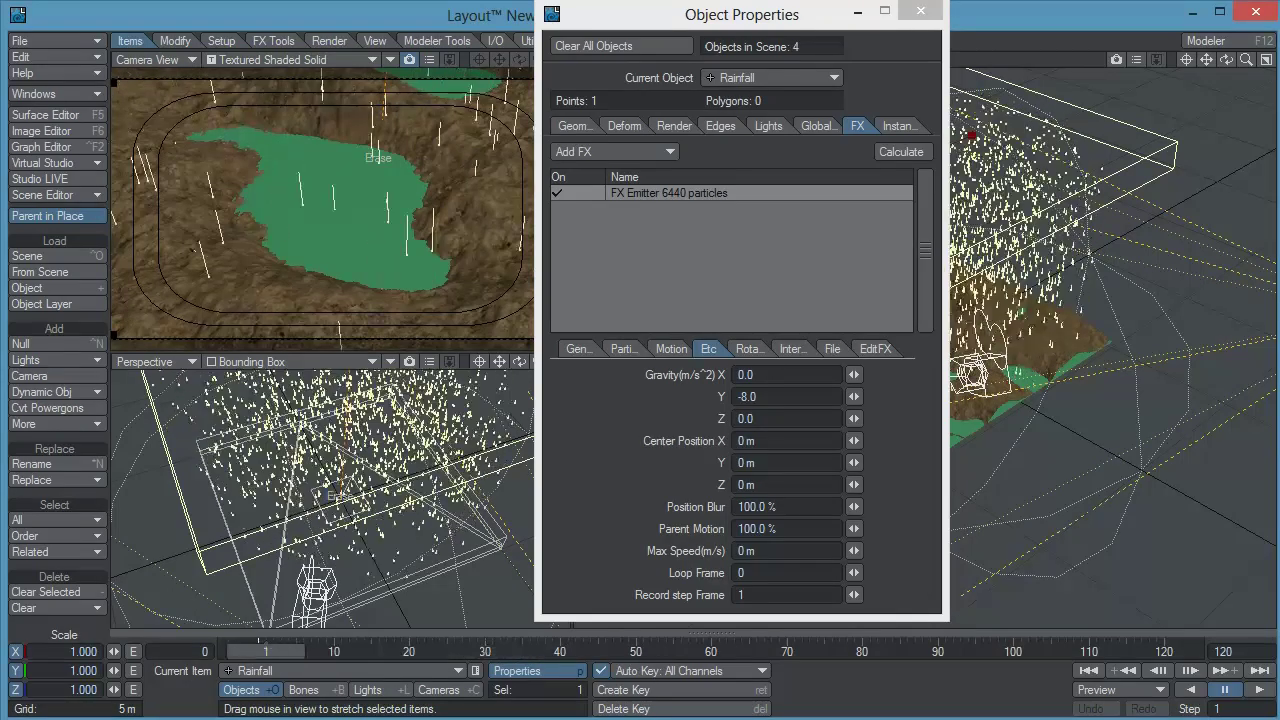
left_click_drag(262, 651, 257, 651)
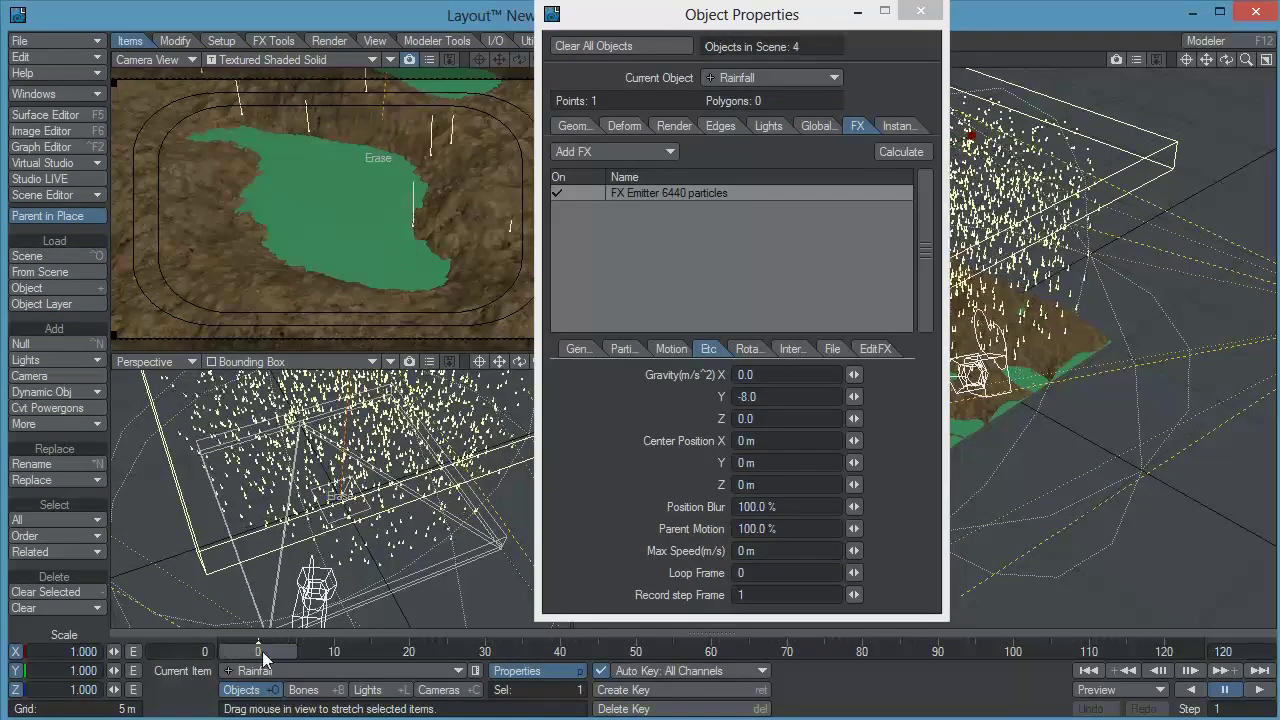
left_click(1189, 379)
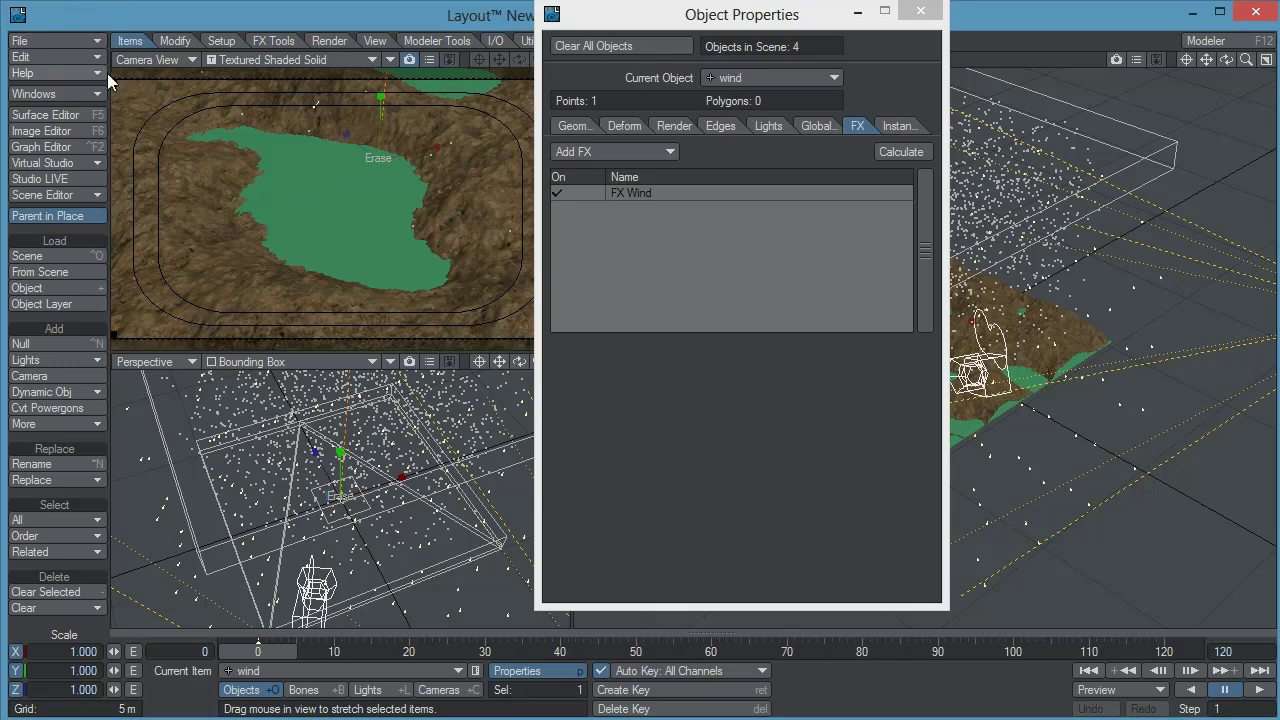
Step: Review the FX Wind effect's Mode settings, then close Object Properties
left_click(60, 392)
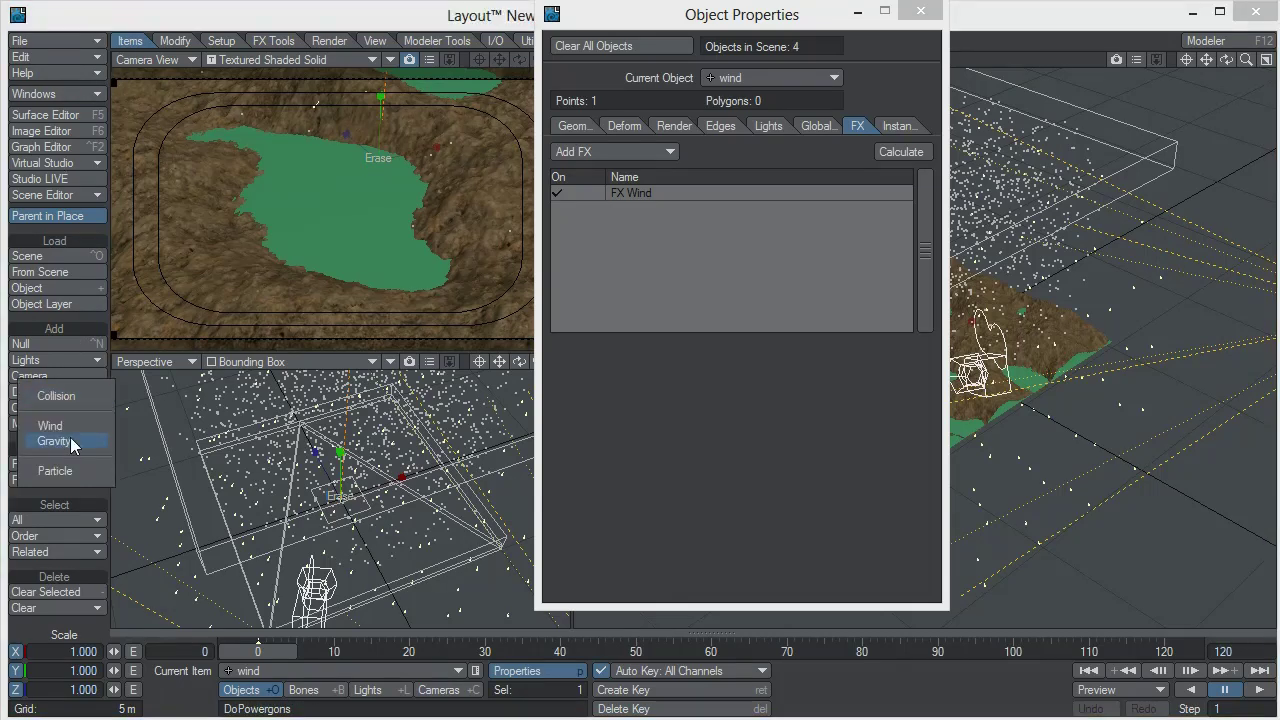
left_click(630, 192)
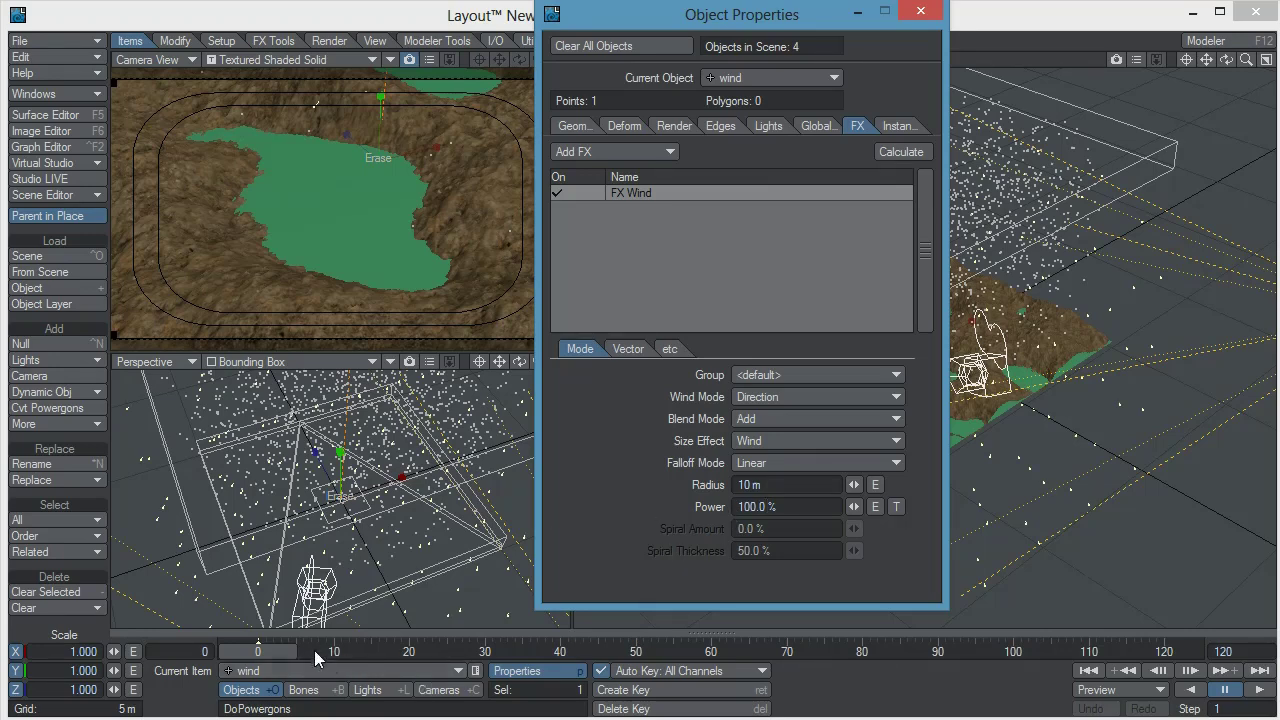
left_click(921, 13)
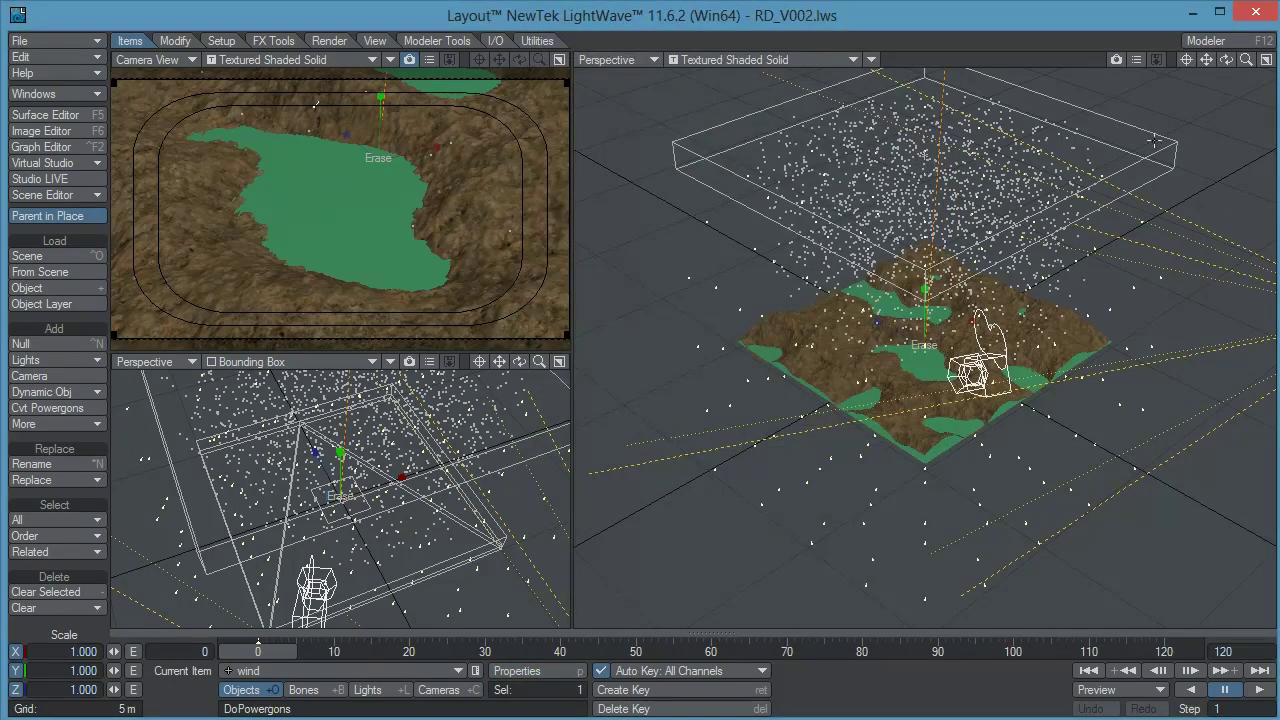
Step: Make Rainfall the current item, reopen its properties with P, then close them
left_click(900, 200)
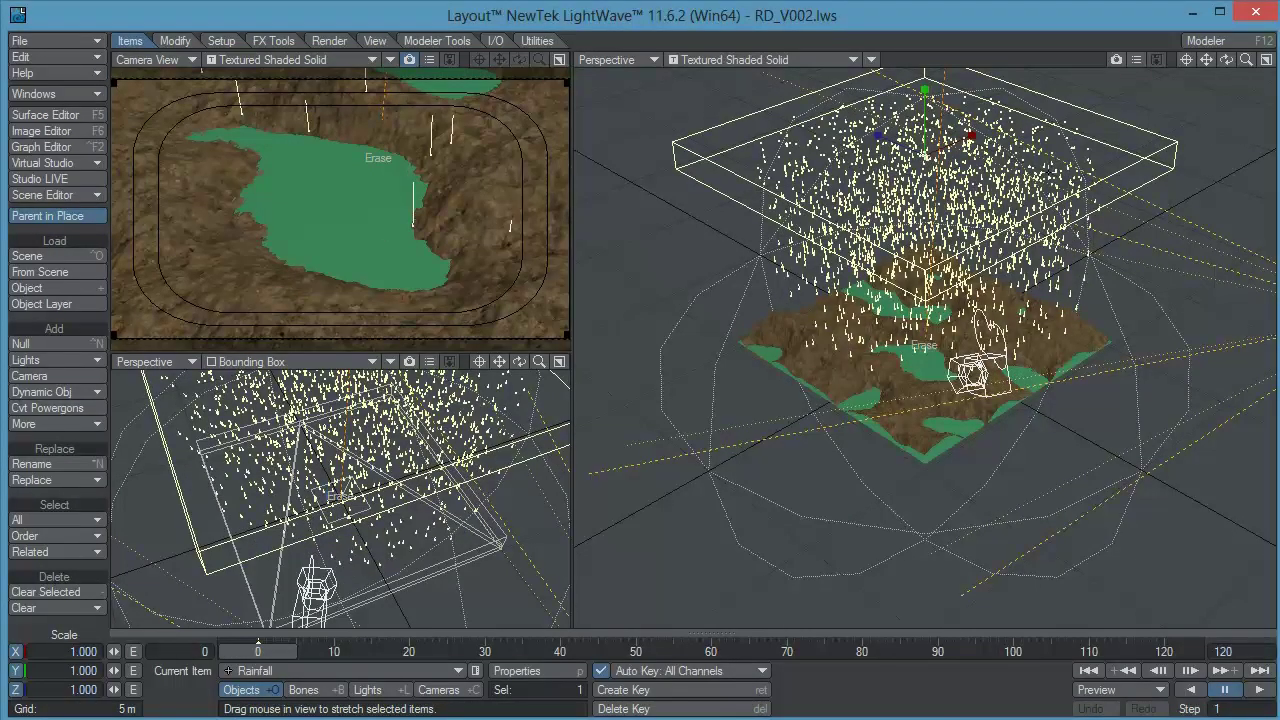
key("p")
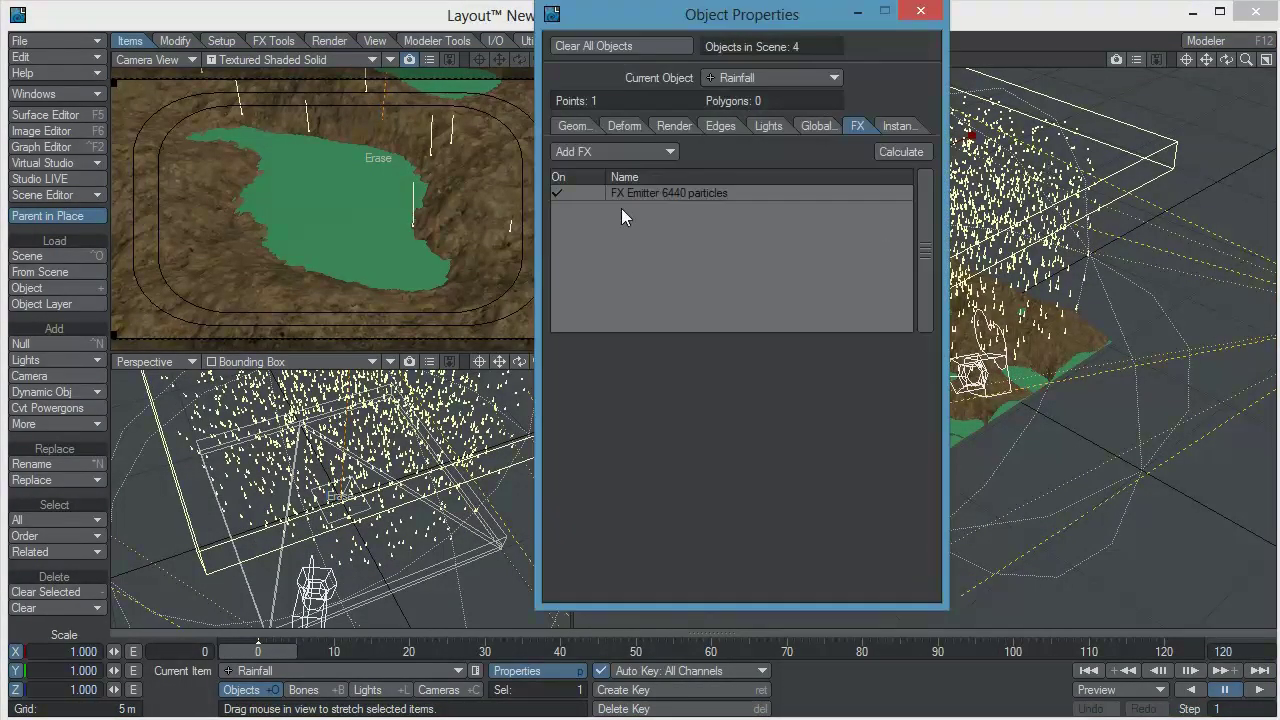
left_click(917, 12)
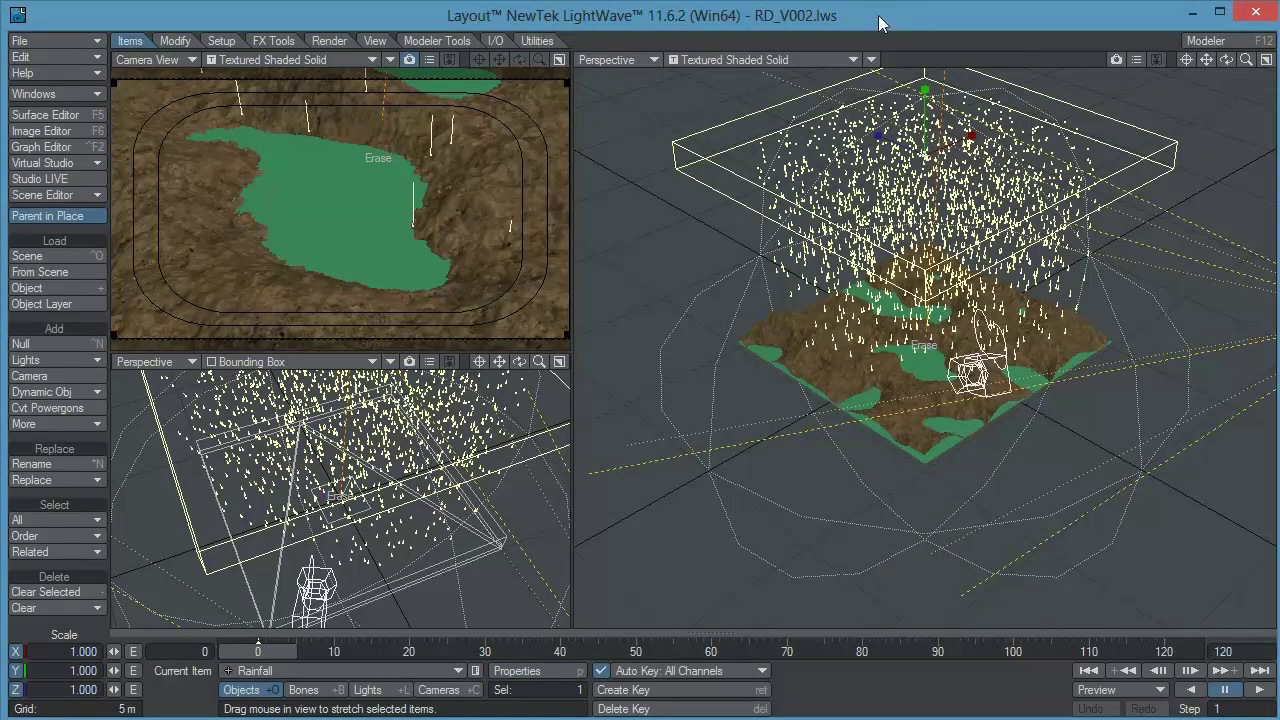
Step: Open the Volumetrics and Fog Options with Ctrl+F6 and bring up the HyperVoxels 3.0 settings
key("ctrl+F6")
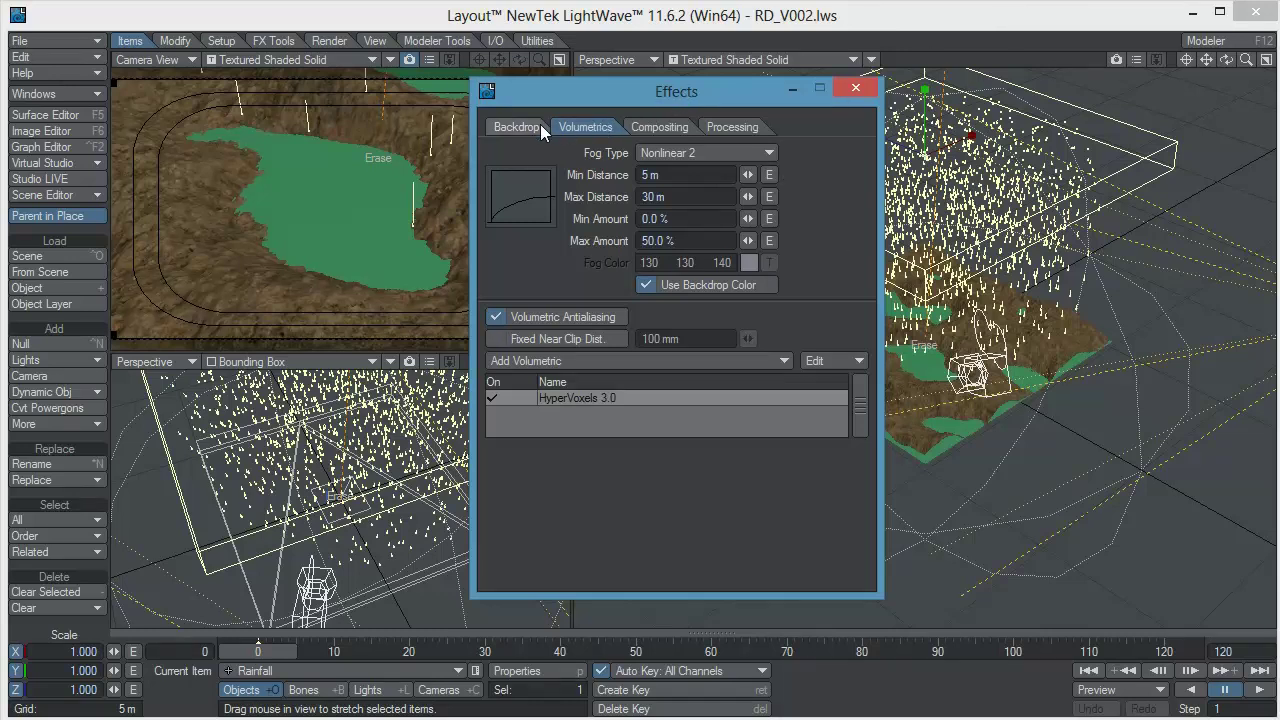
left_click_drag(651, 100, 868, 105)
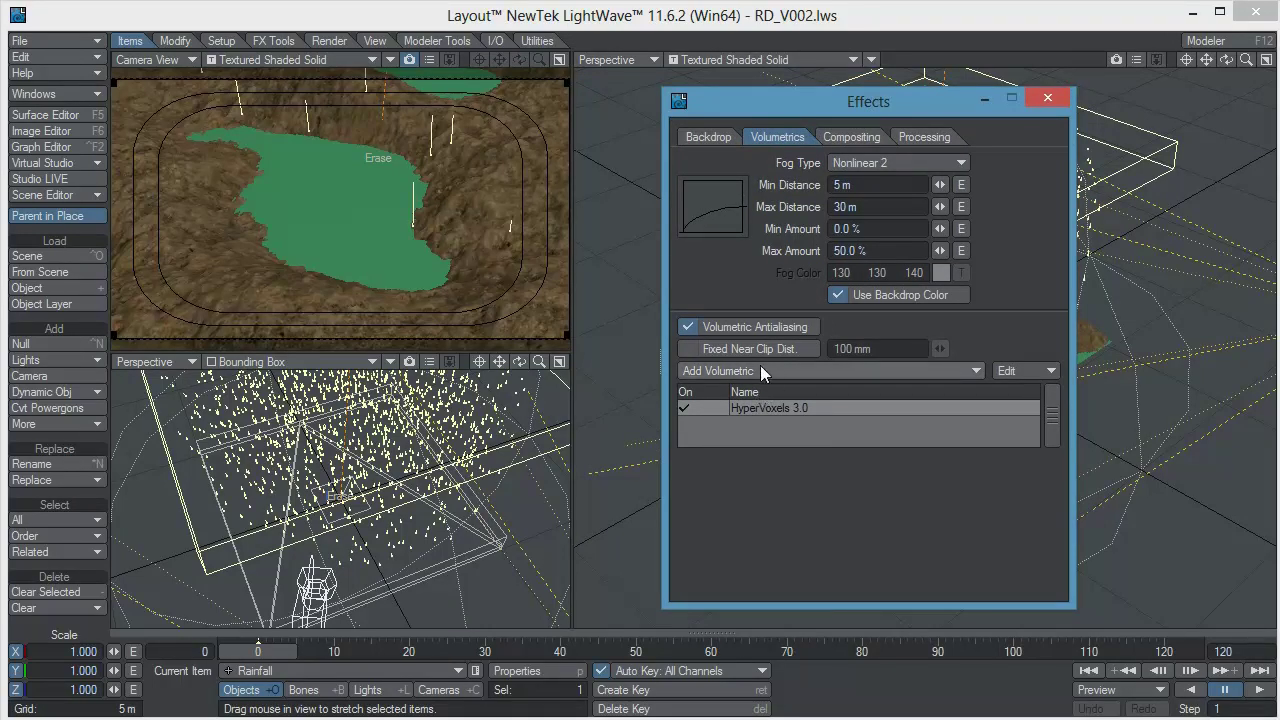
double_click(776, 403)
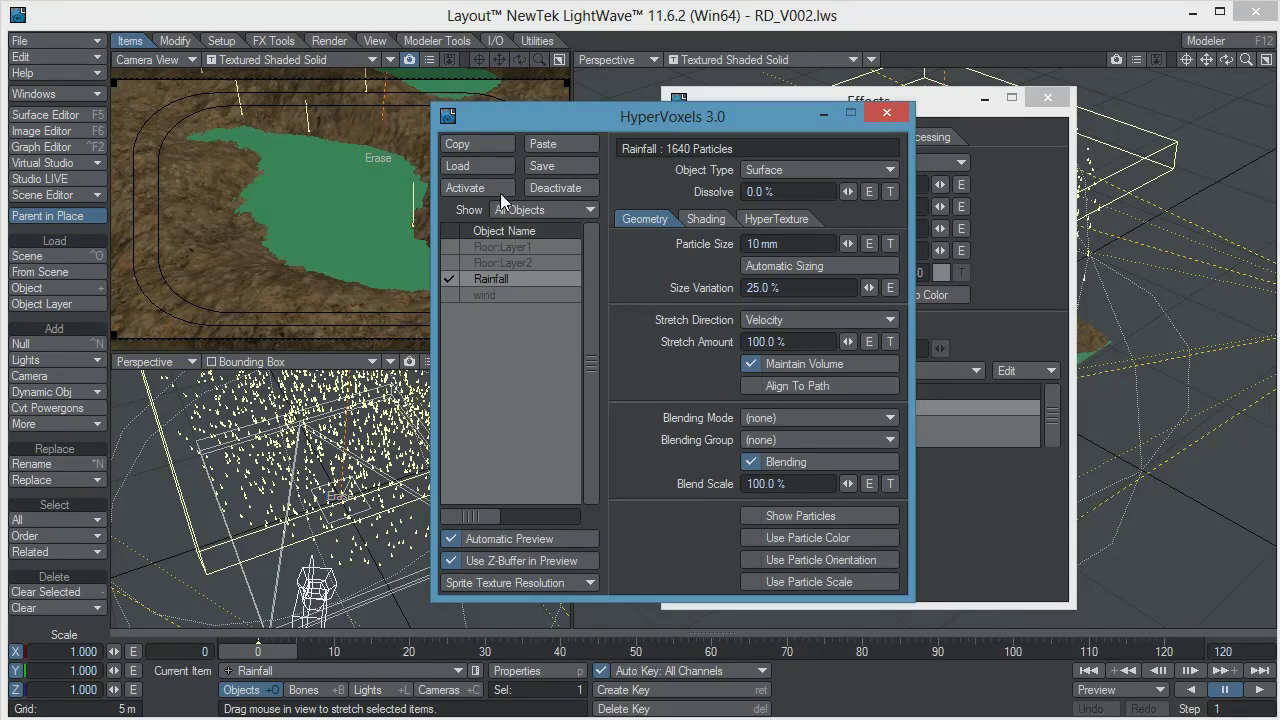
left_click_drag(726, 121, 910, 126)
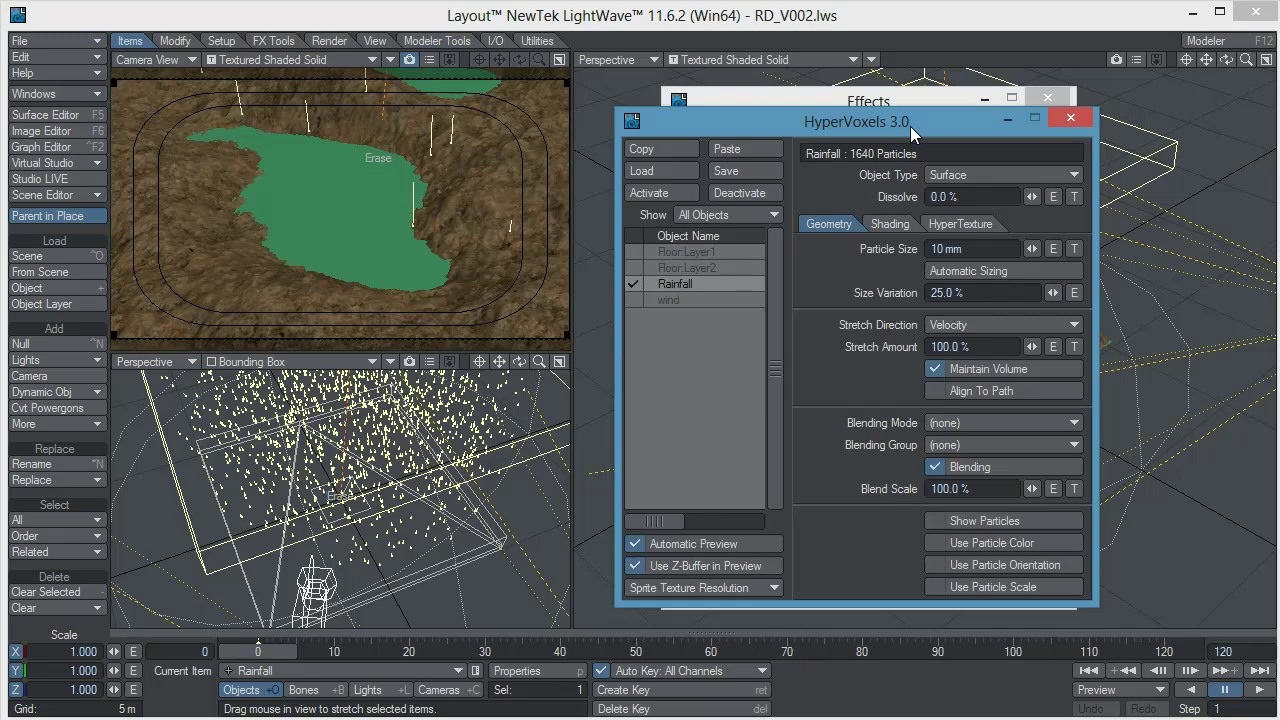
Step: Browse the HyperVoxels presets, close them, and show the HyperVoxels geometry settings
key("F8")
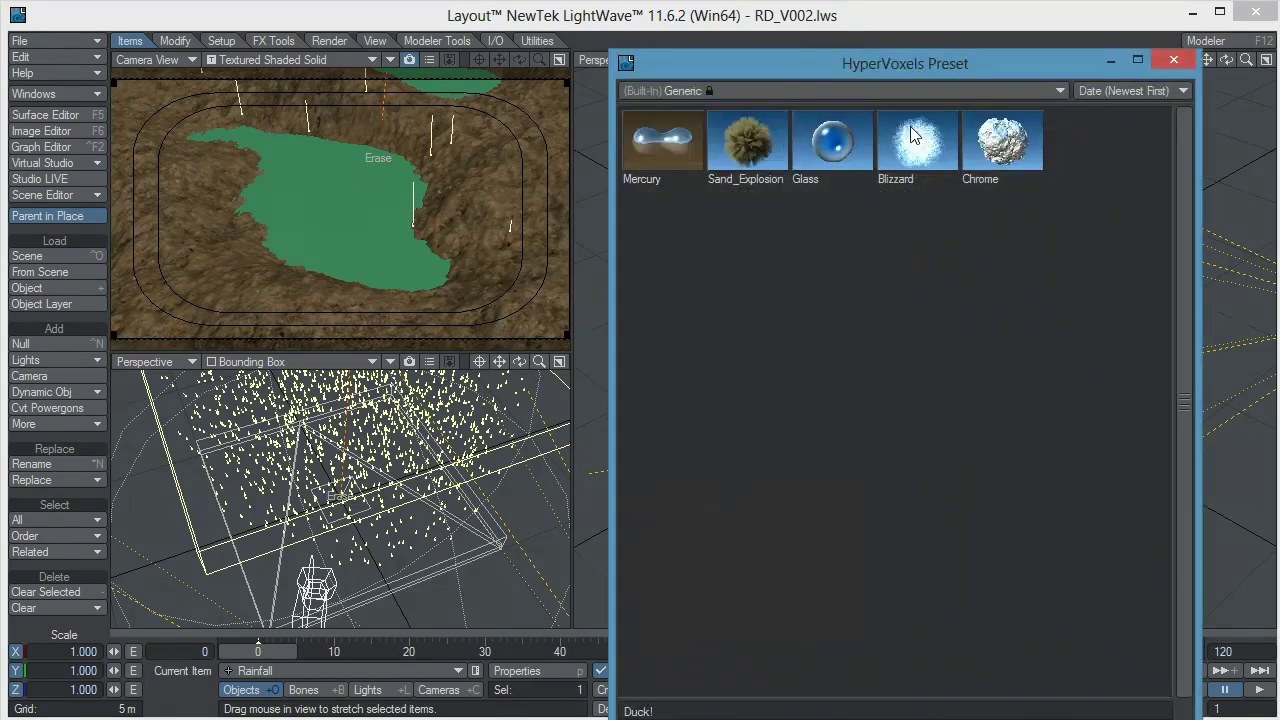
left_click_drag(888, 63, 885, 42)
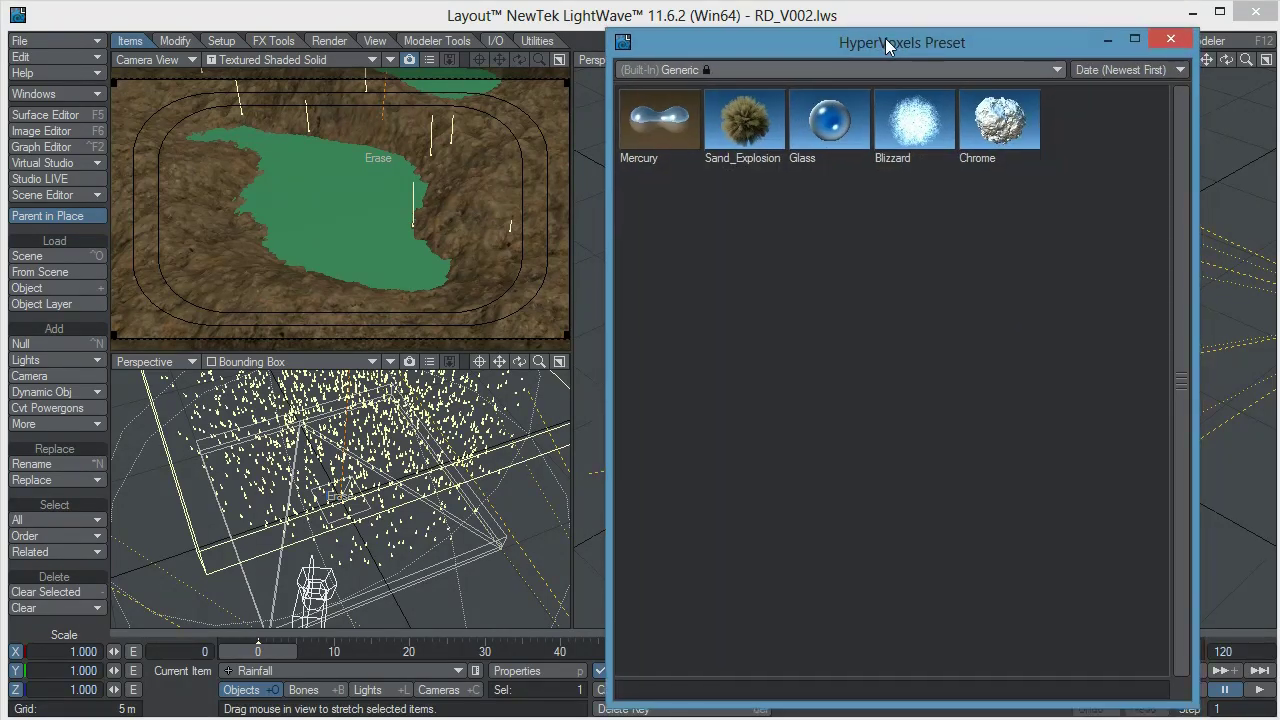
left_click(1172, 40)
left_click(810, 224)
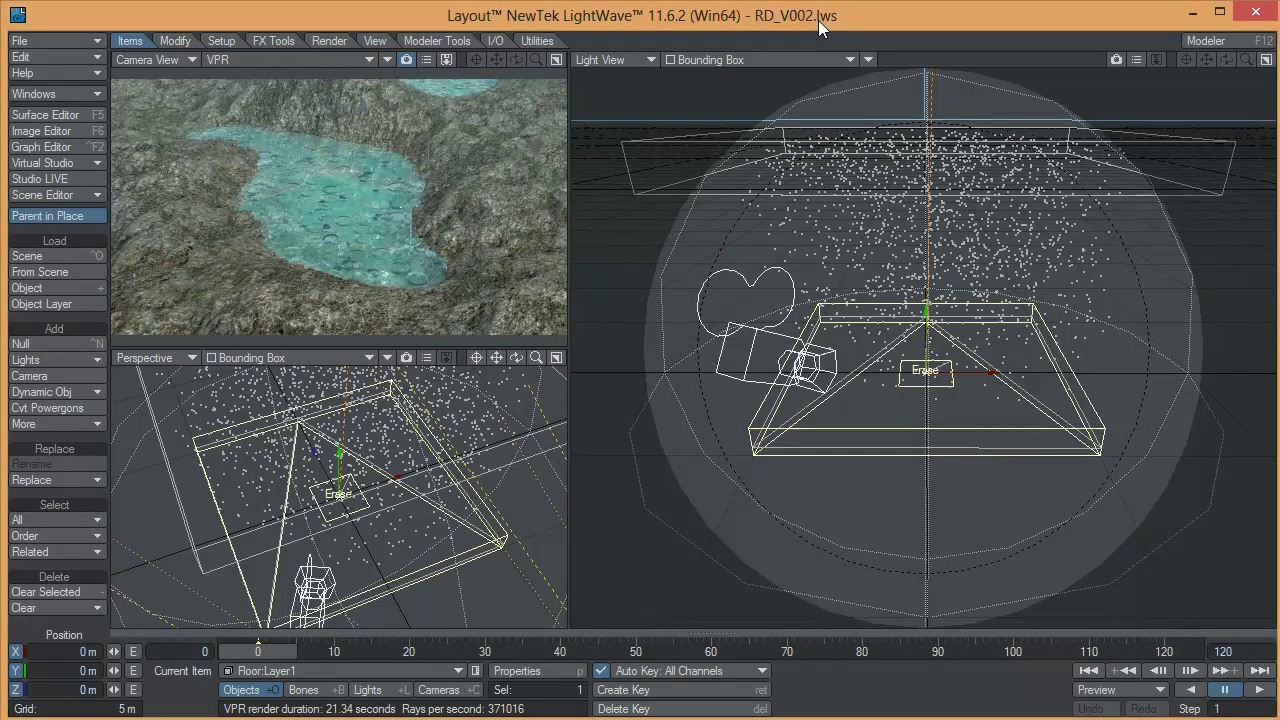
Step: Open the Surface Editor with F5 and move it to the upper left
key("F5")
left_click_drag(964, 93, 612, 44)
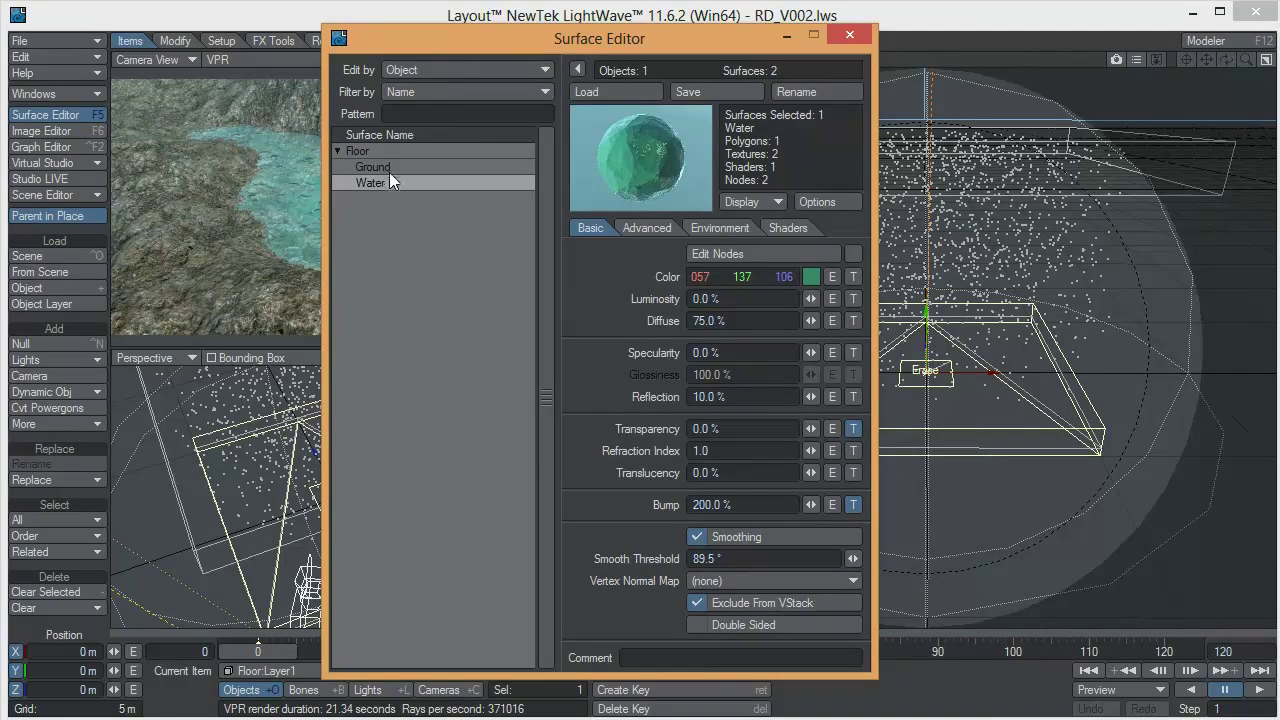
left_click_drag(641, 49, 449, 63)
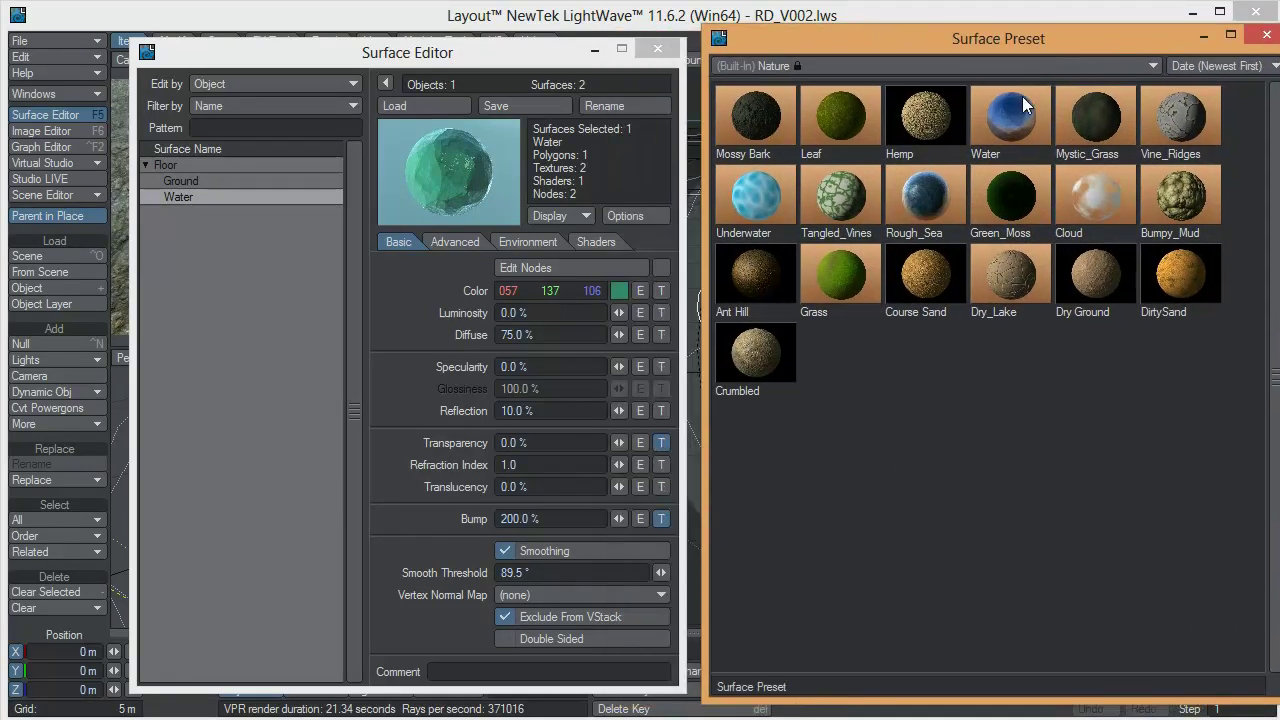
Step: Browse the Nature surface presets, close them, and open the Water surface's Transparency texture
left_click(938, 66)
left_click(944, 126)
left_click(1266, 34)
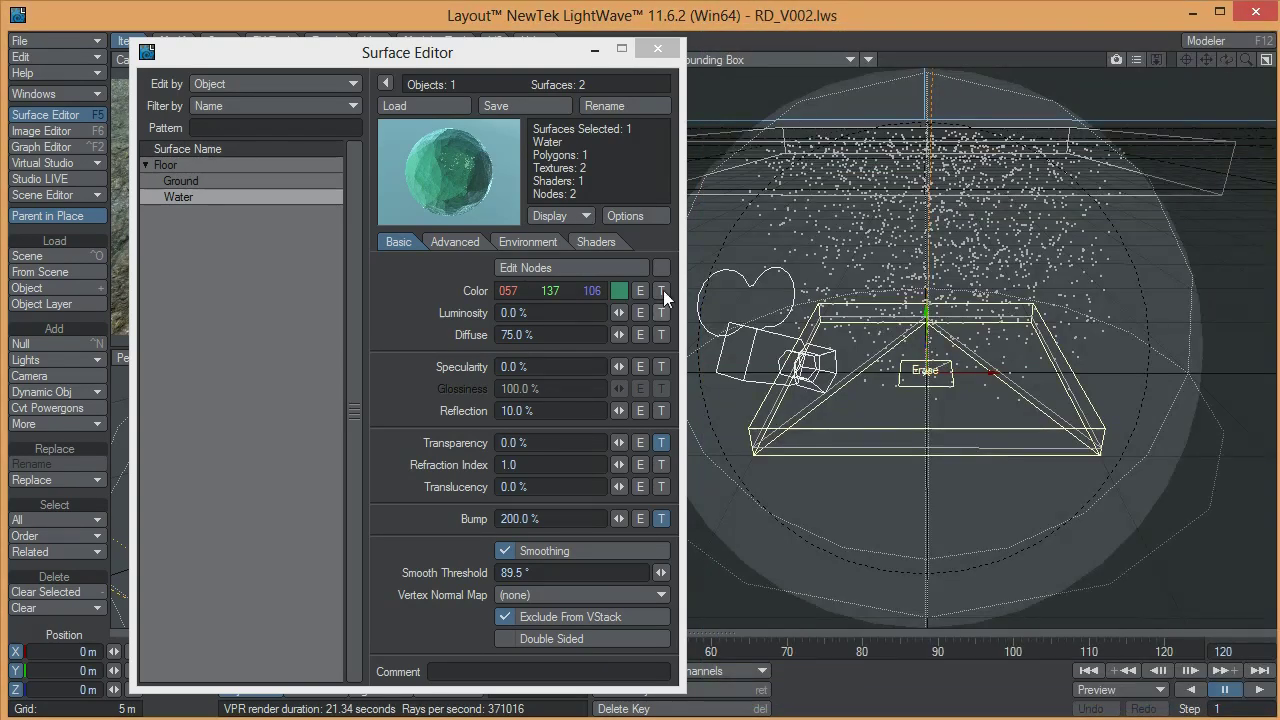
left_click_drag(546, 54, 488, 49)
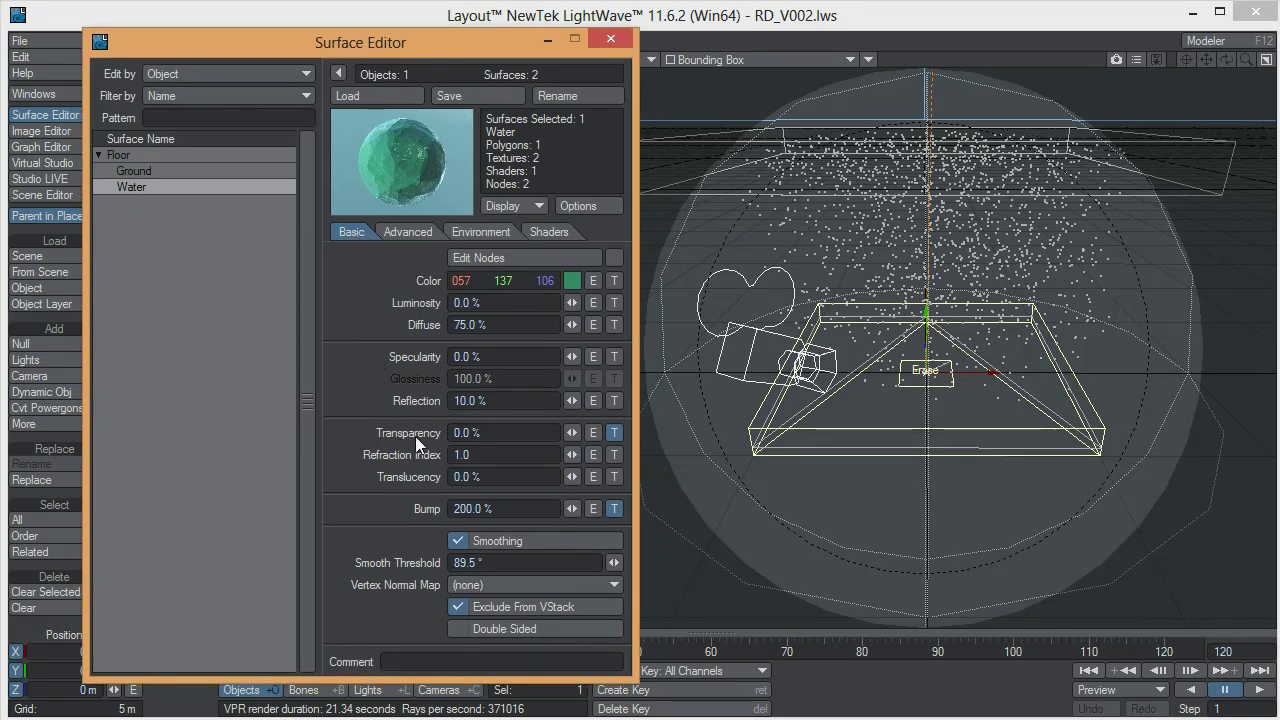
left_click(616, 435)
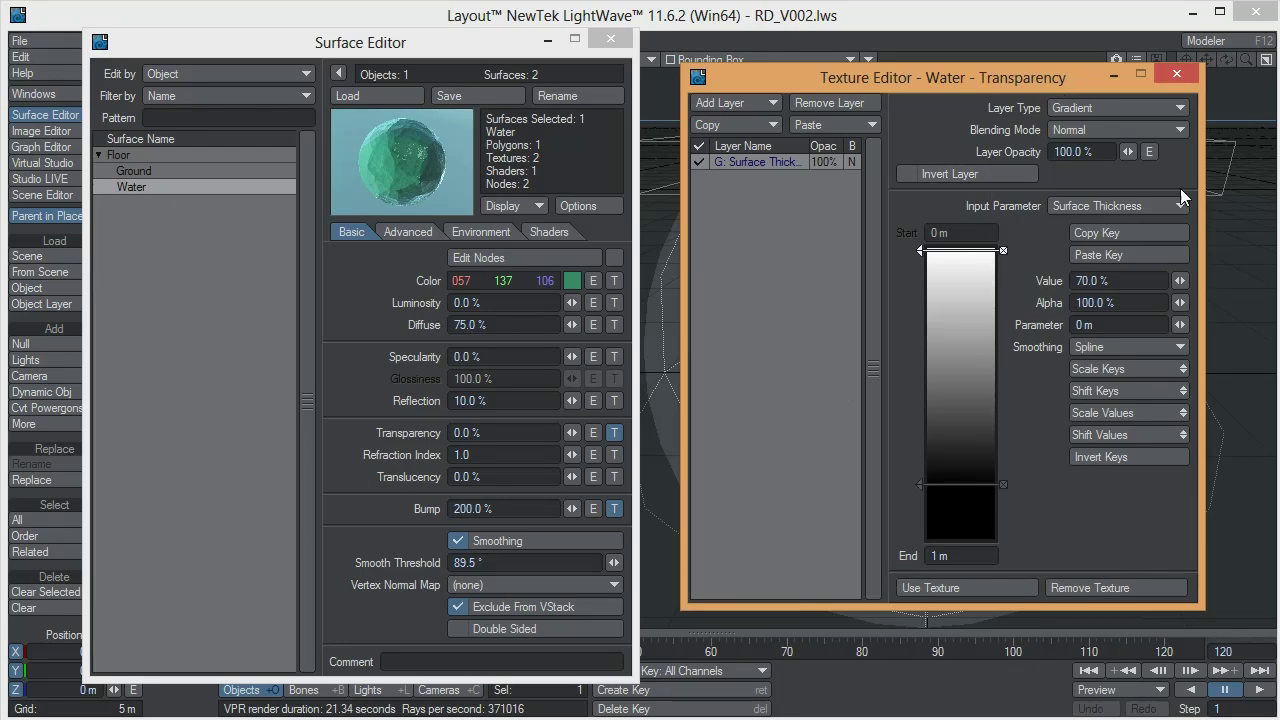
Step: Add a 0% key near the bottom of the Surface Thickness transparency gradient and apply it
left_click(614, 40)
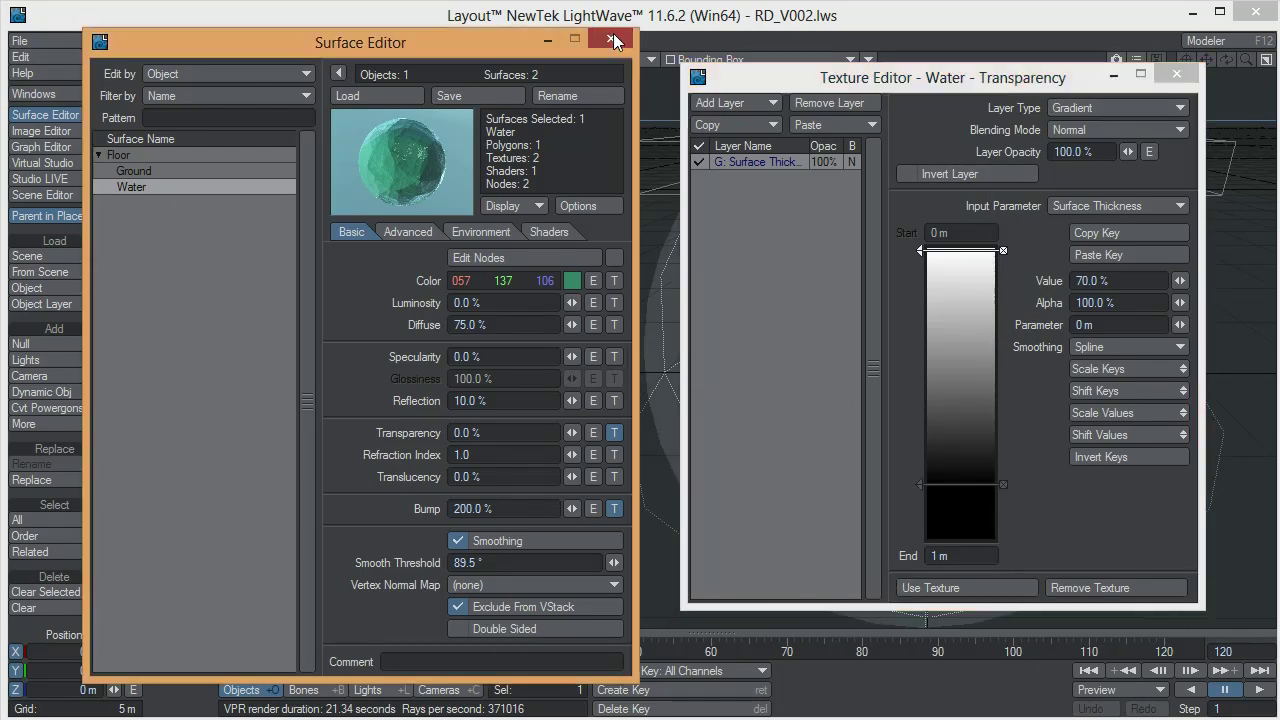
left_click(612, 39)
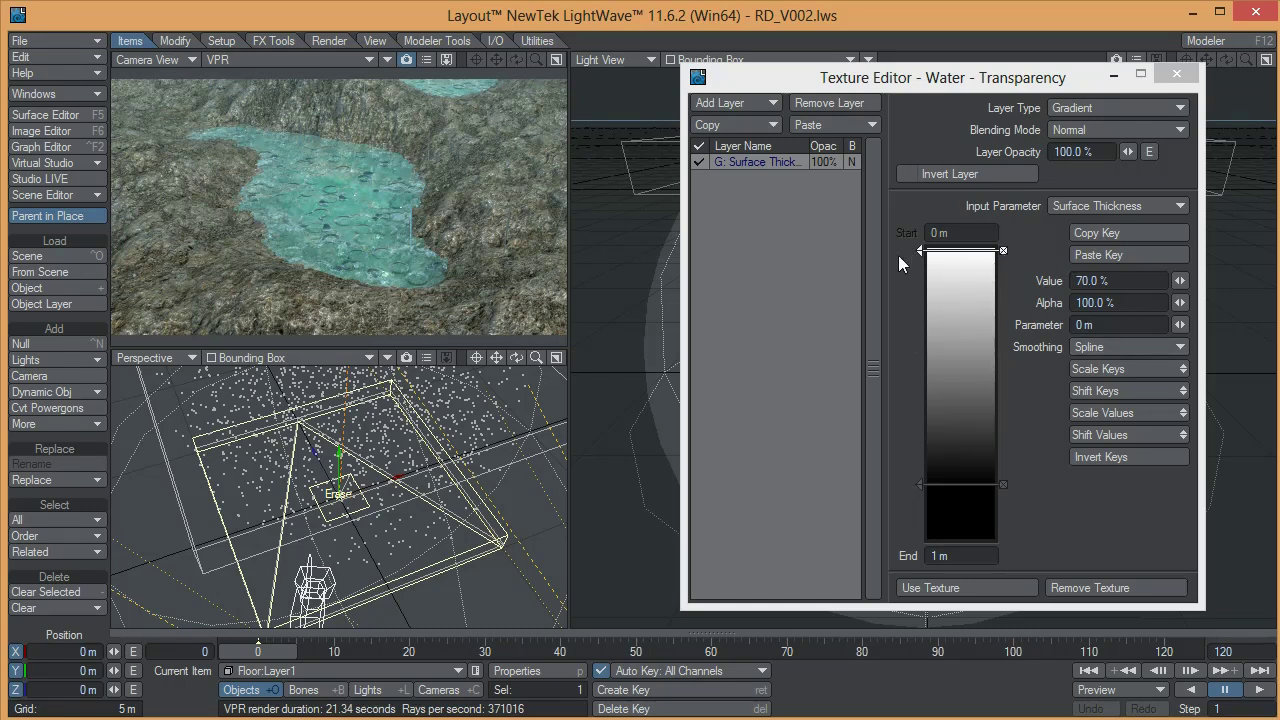
left_click_drag(995, 76, 962, 73)
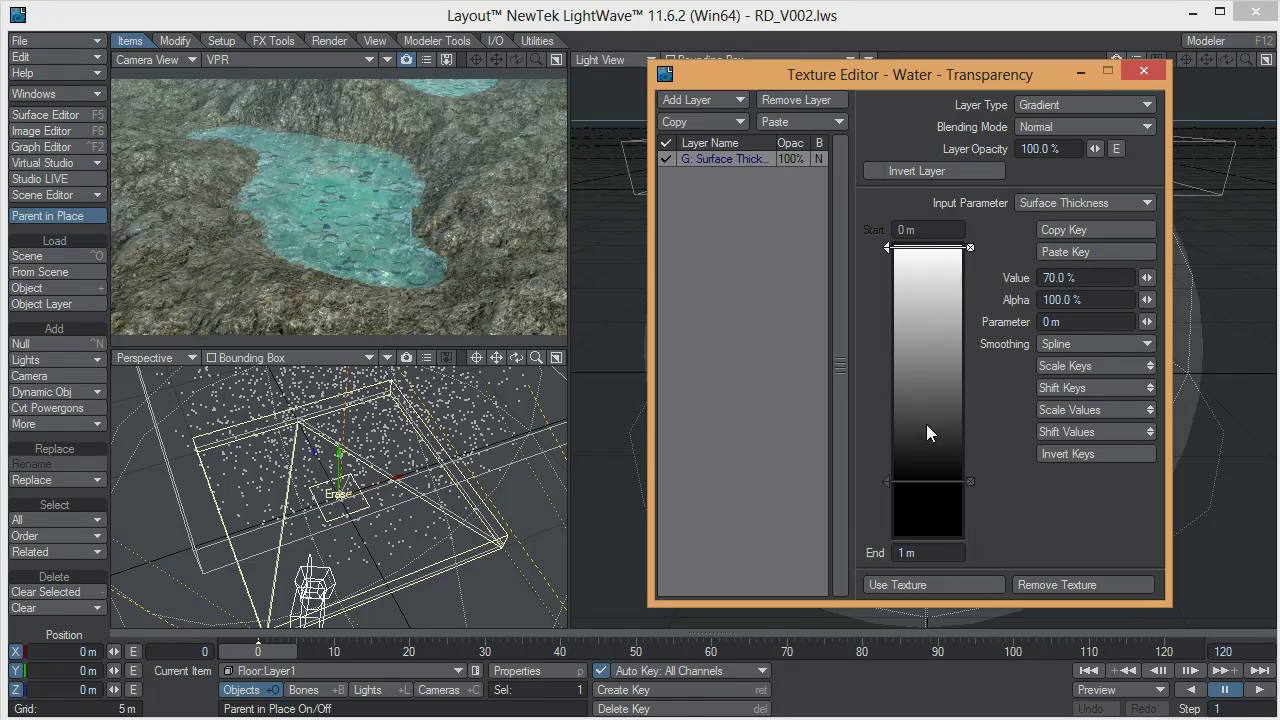
left_click(935, 481)
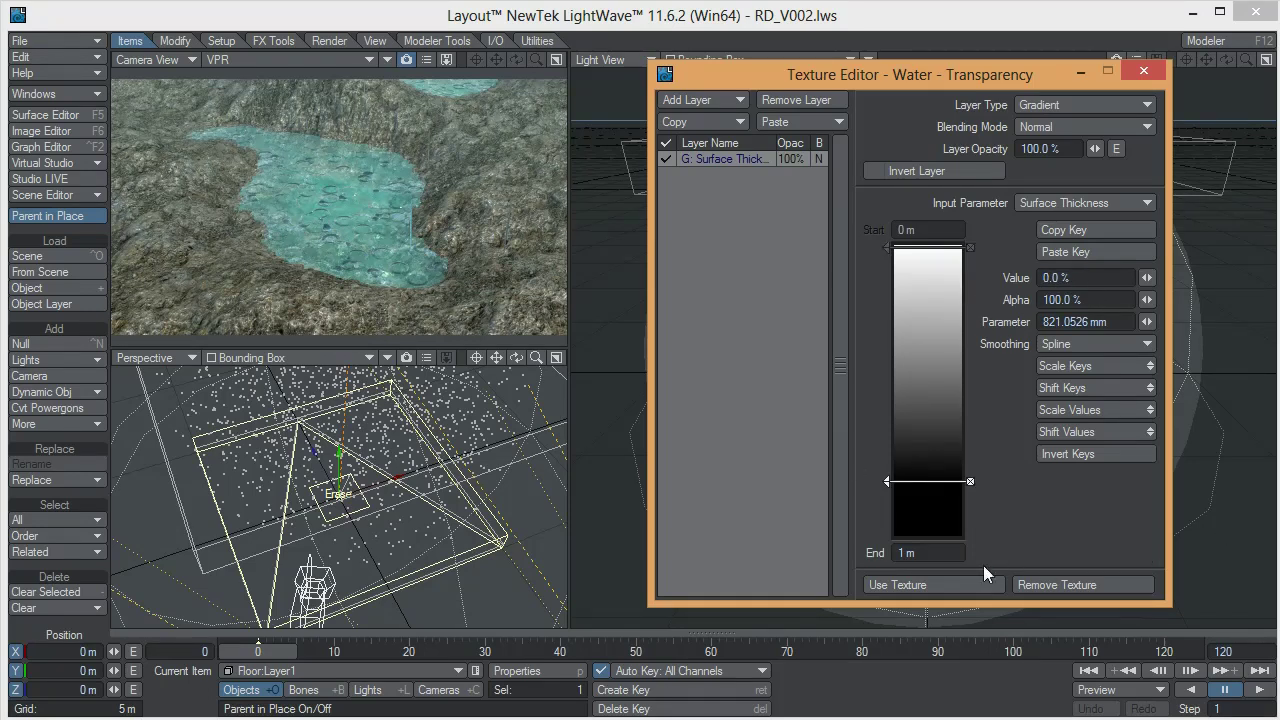
left_click(960, 585)
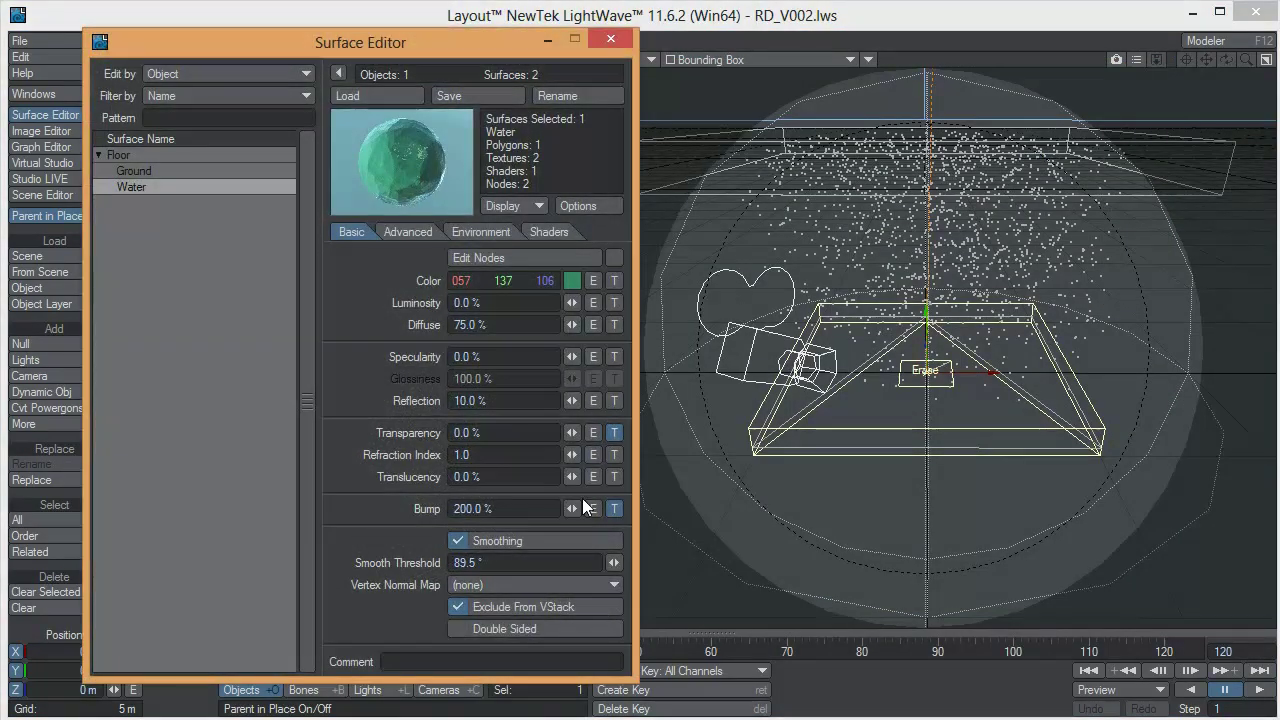
Step: Open the Water Bump texture, switch off the Ripples and Crust layers, and view Crumple
left_click_drag(499, 39, 995, 27)
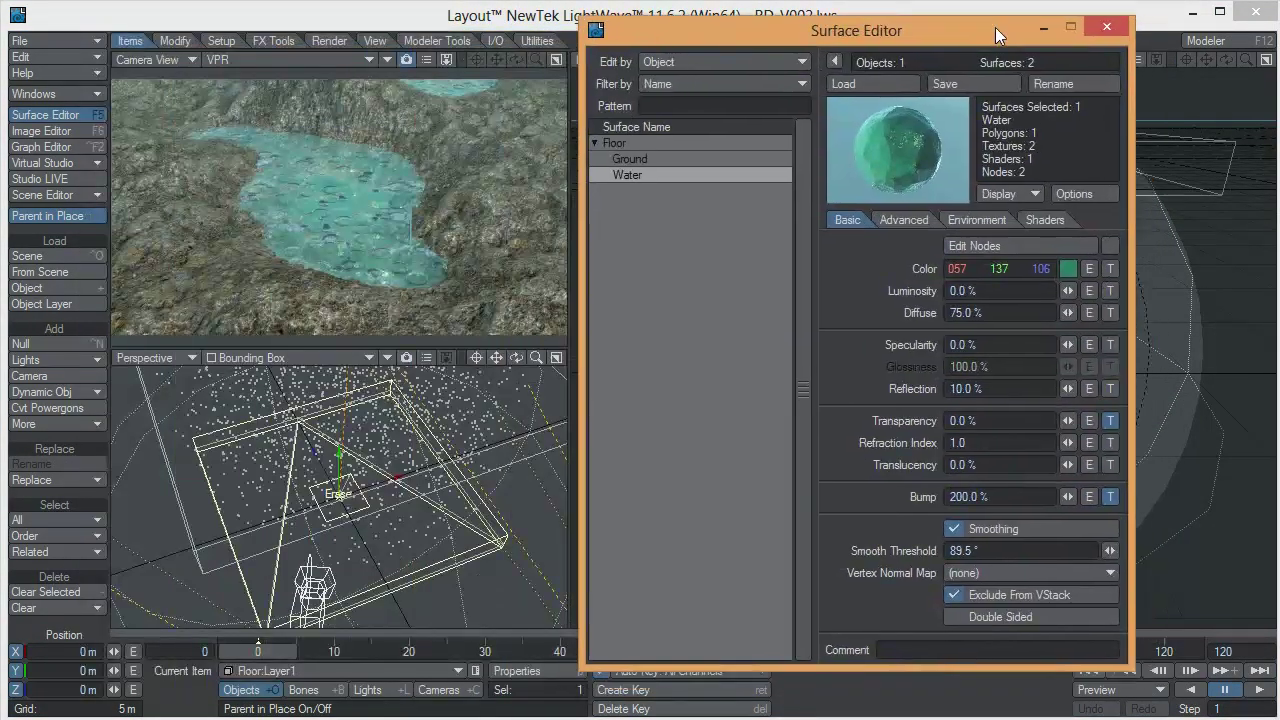
left_click(1110, 496)
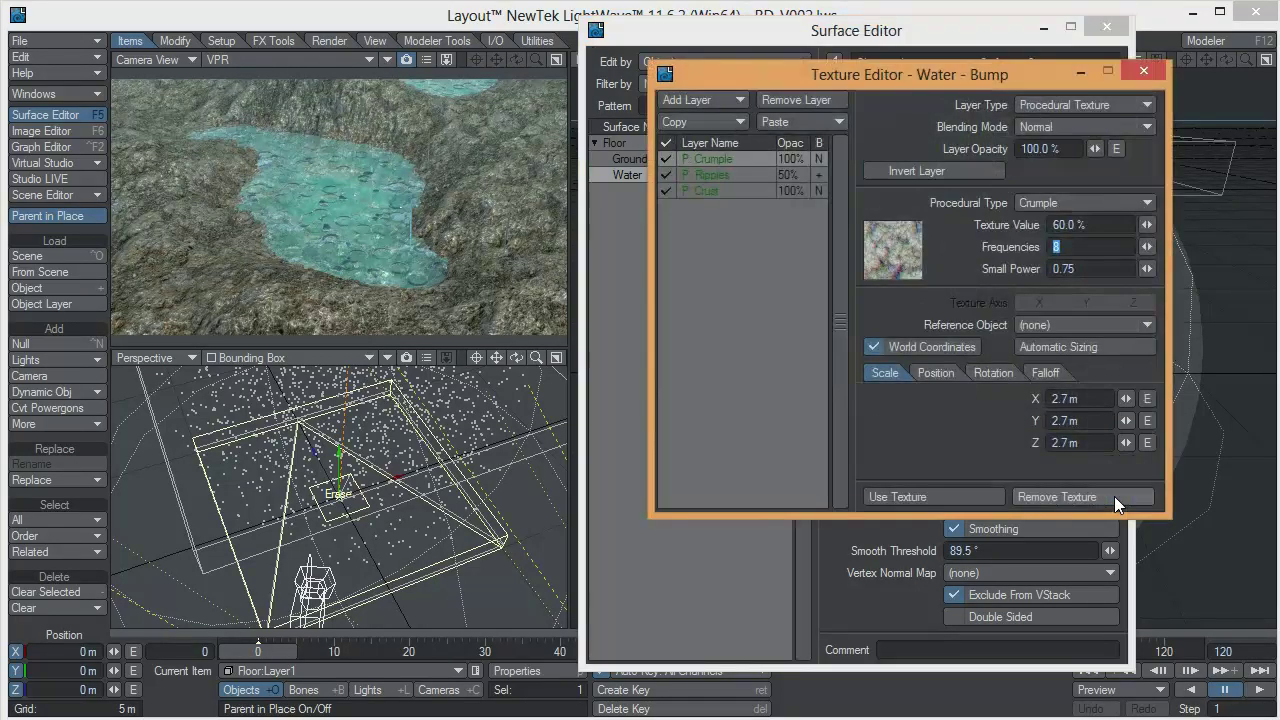
left_click_drag(748, 72, 705, 68)
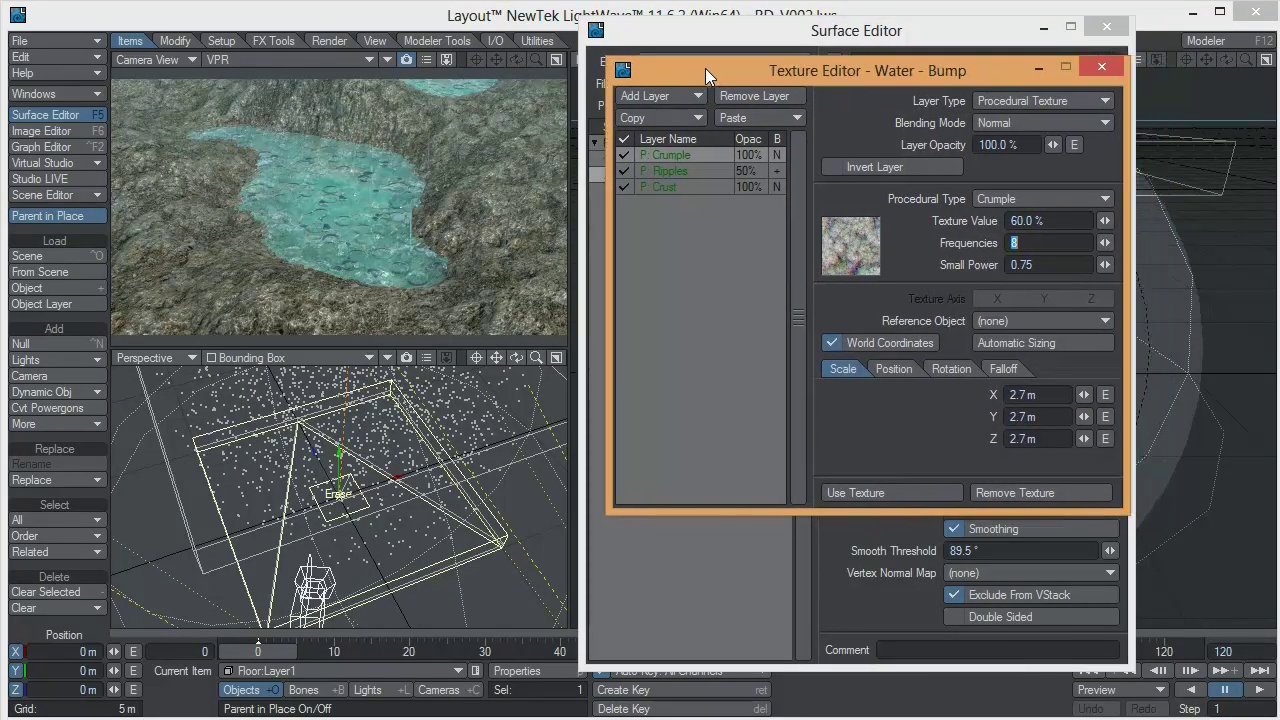
left_click(624, 171)
left_click(622, 187)
left_click(683, 155)
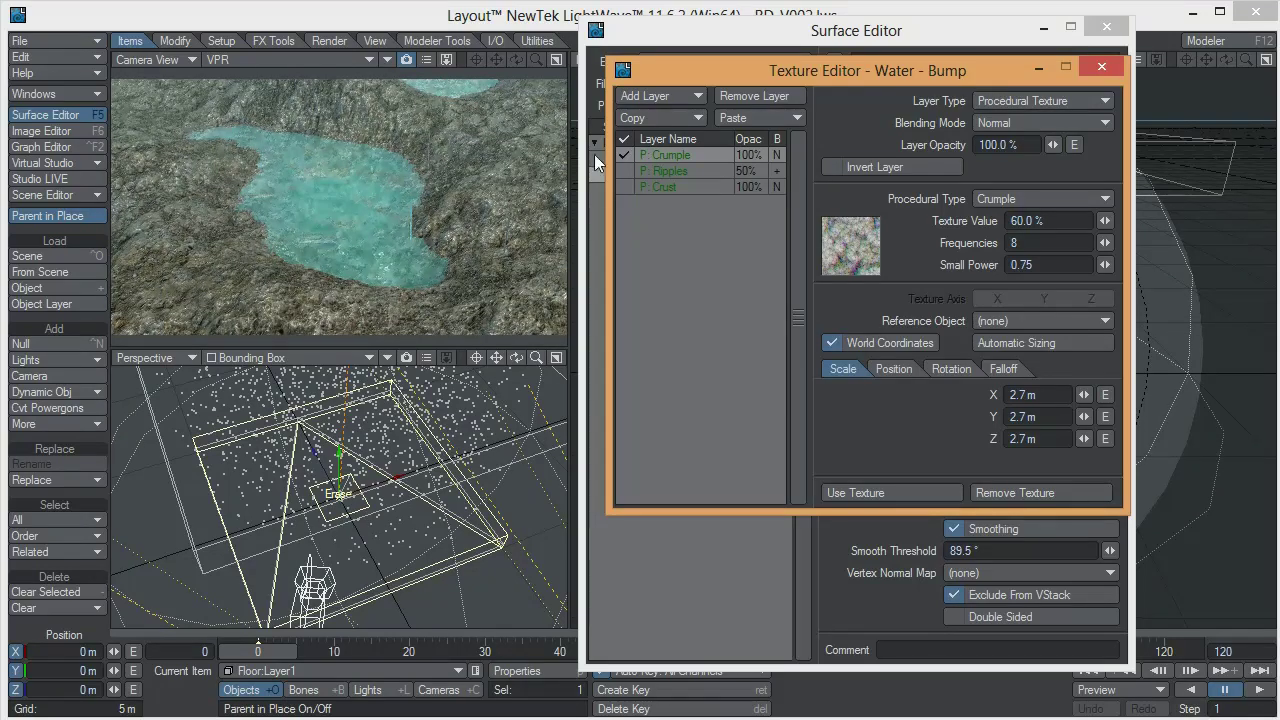
Step: Re-enable the Ripples layer and keep Ripples as its procedural type
left_click(622, 171)
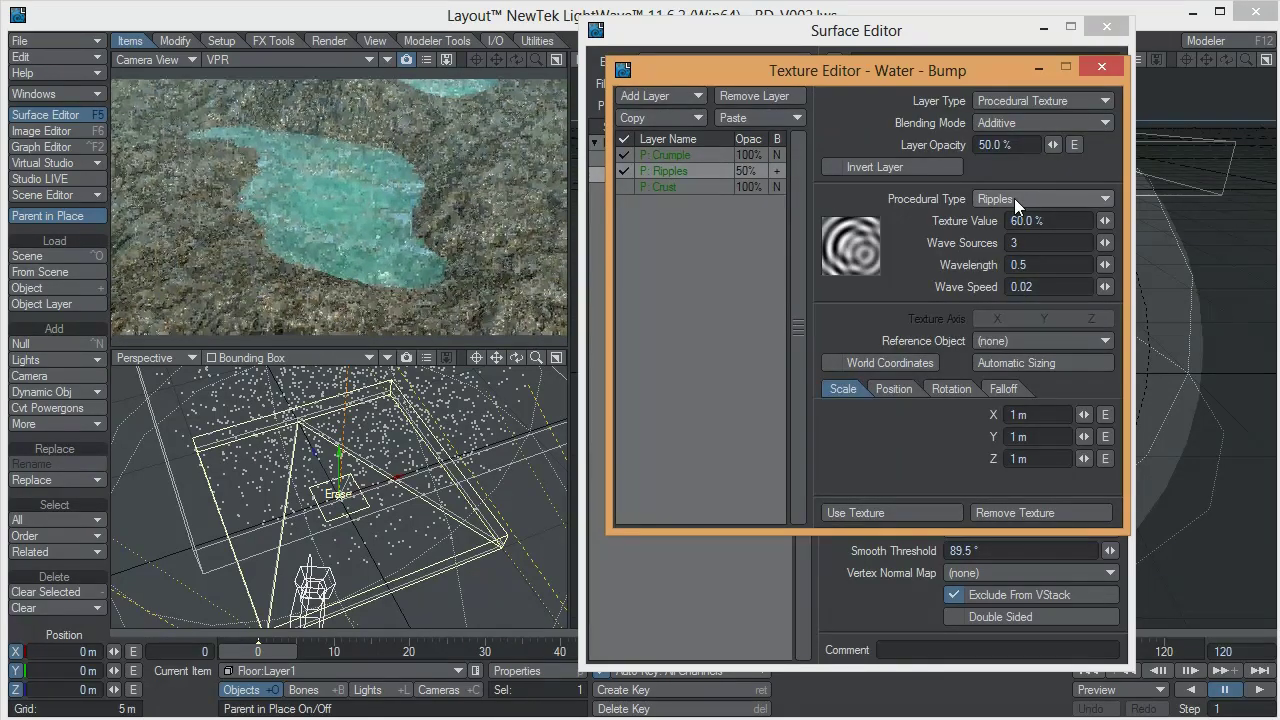
left_click(1017, 198)
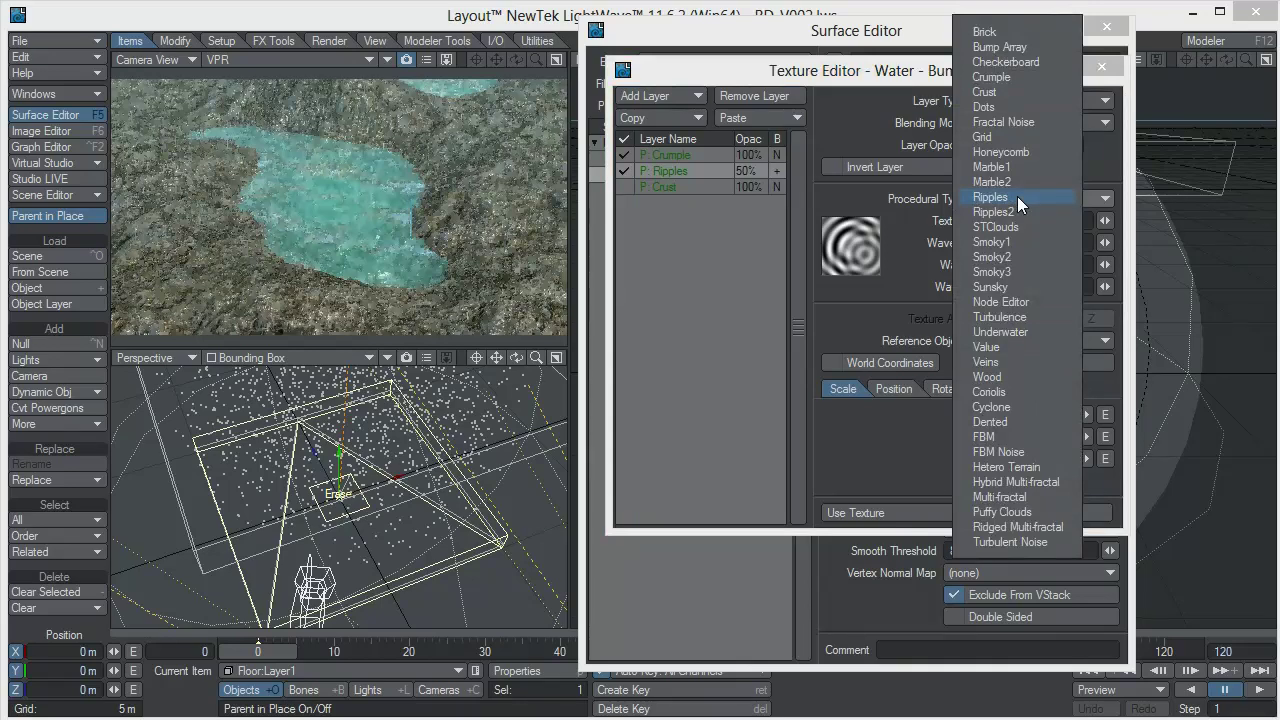
left_click(1017, 196)
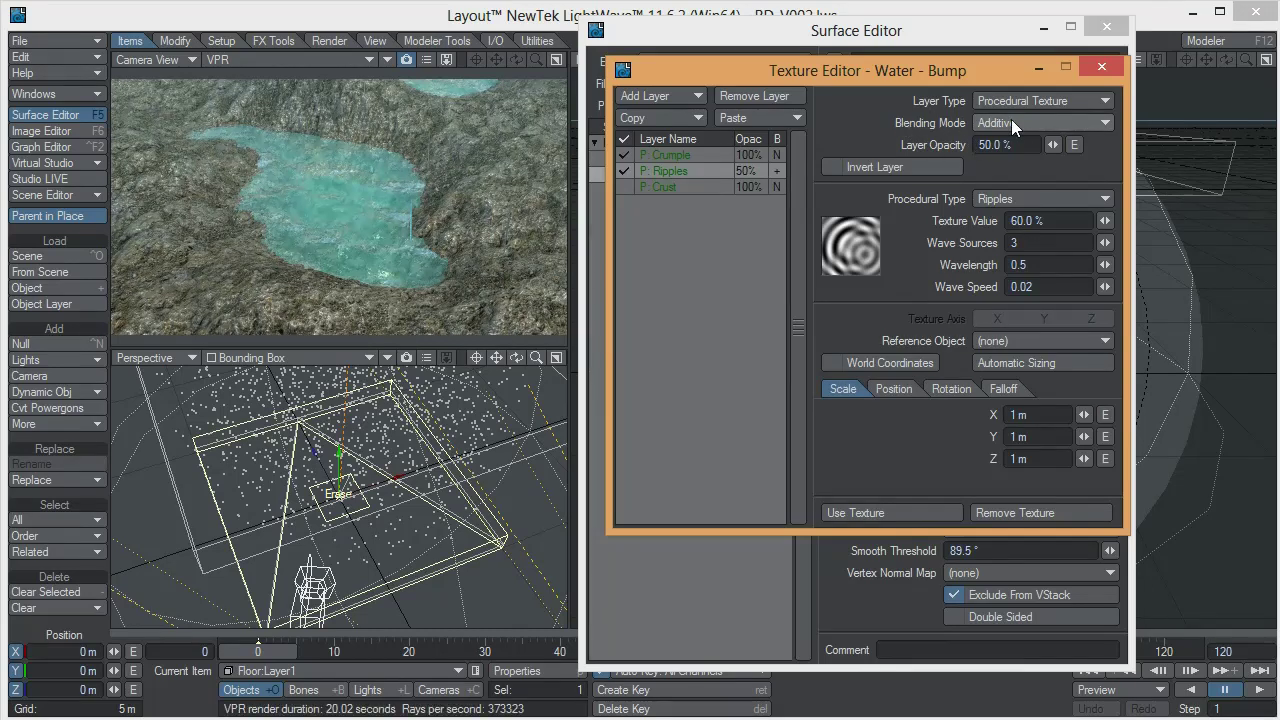
Step: Enable the Crust bump layer on the Water surface and try a 1 m scale on X, Y and Z
left_click(666, 185)
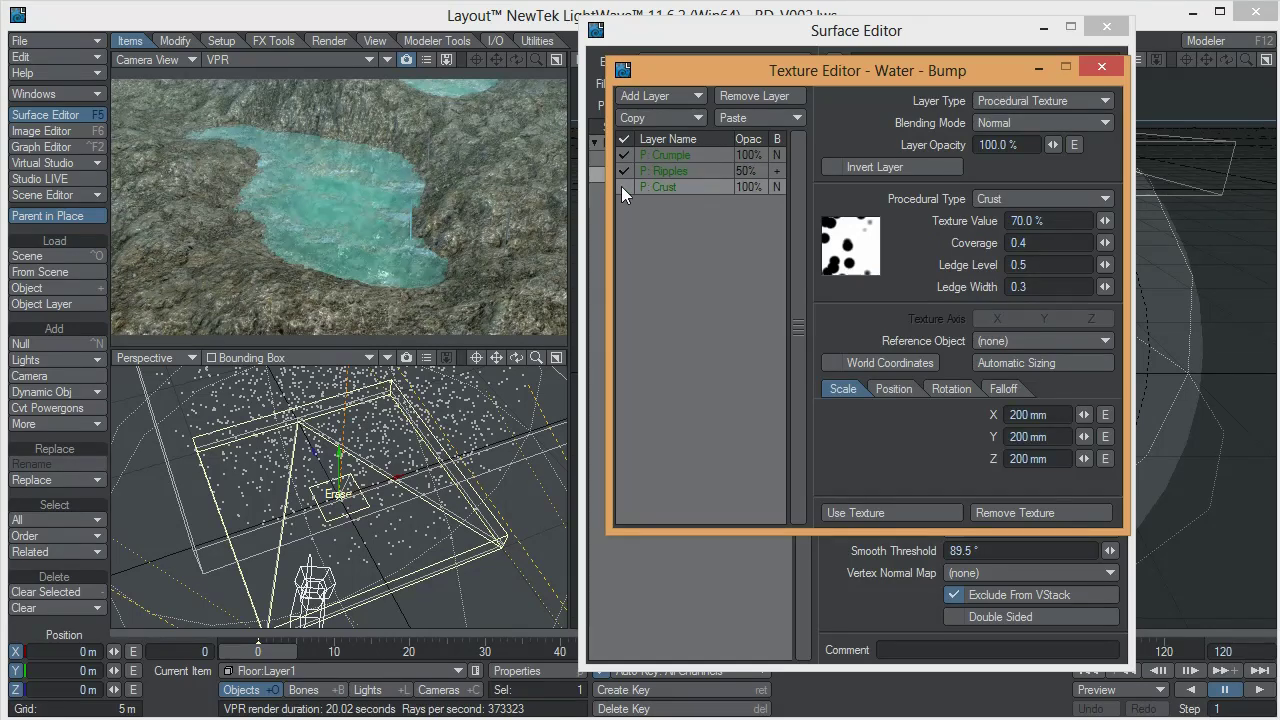
left_click(622, 187)
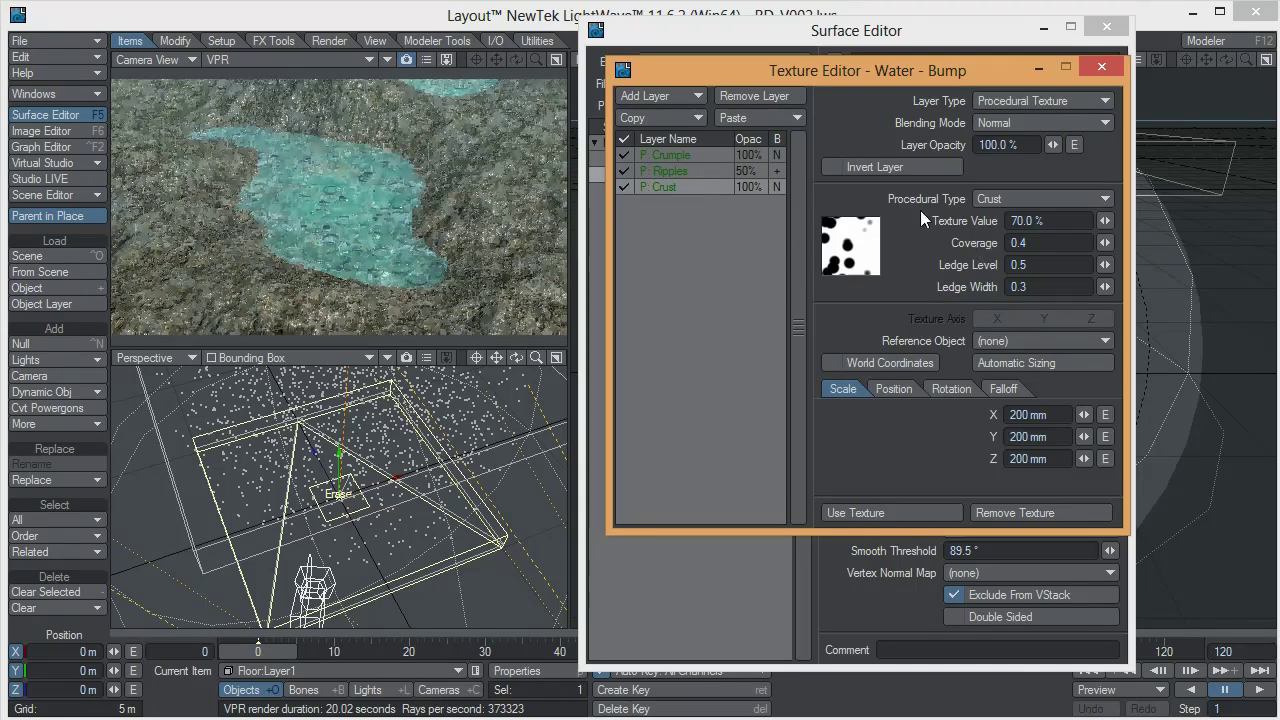
left_click(1055, 418)
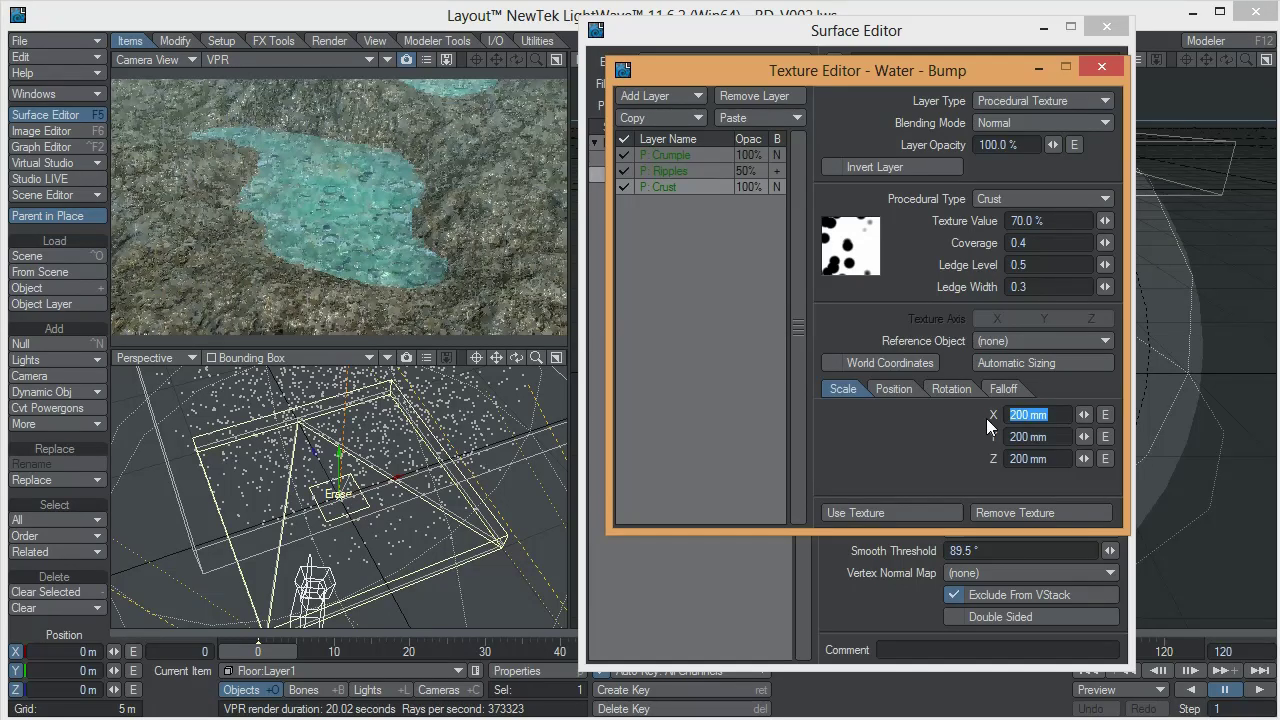
type("1")
key("Tab")
type("1")
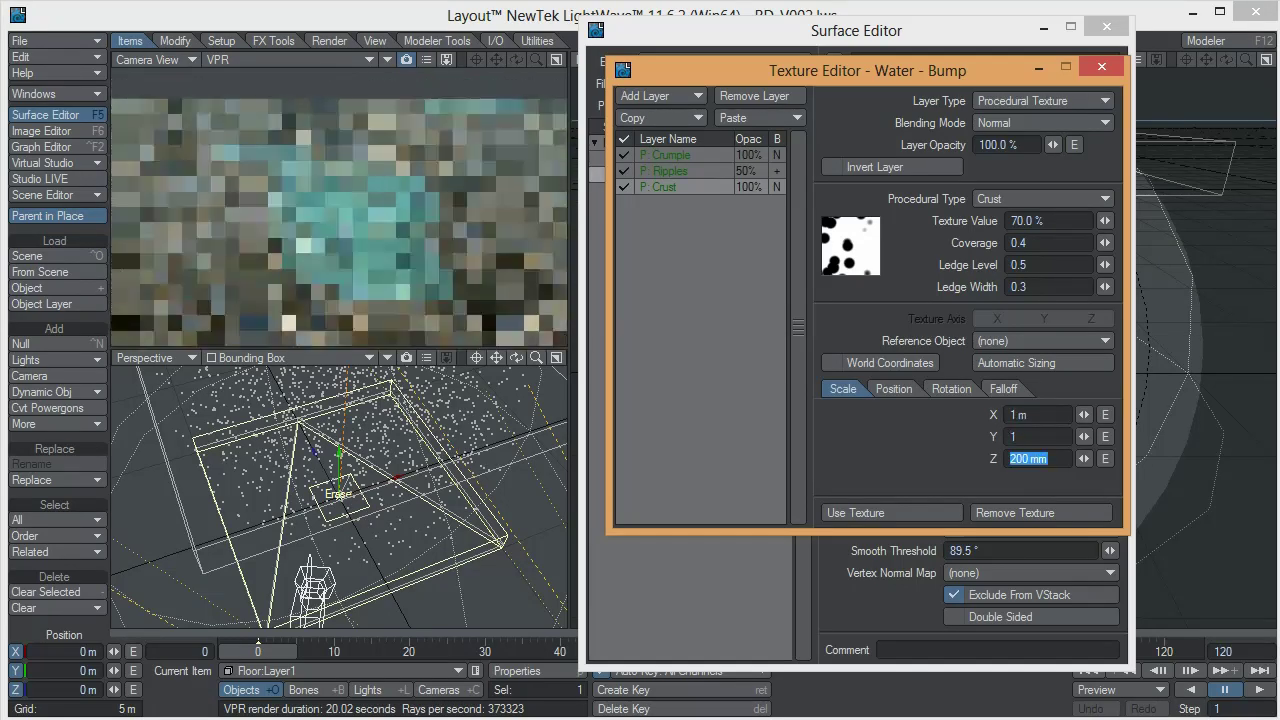
key("Tab")
type("1")
key("Tab")
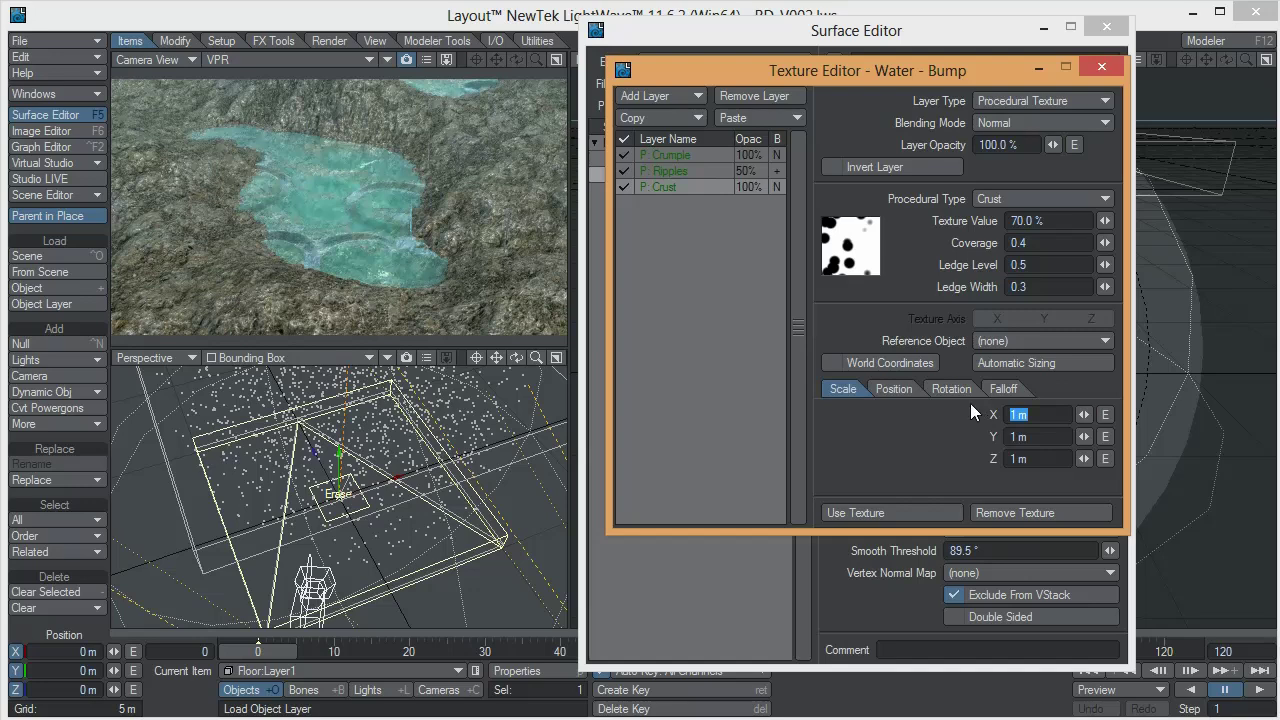
Step: Reset the Crust scale to 200 mm on all axes and bring up its Y position curve
type("0.2")
key("Tab")
type("0.2")
key("Tab")
type("0.2")
key("Tab")
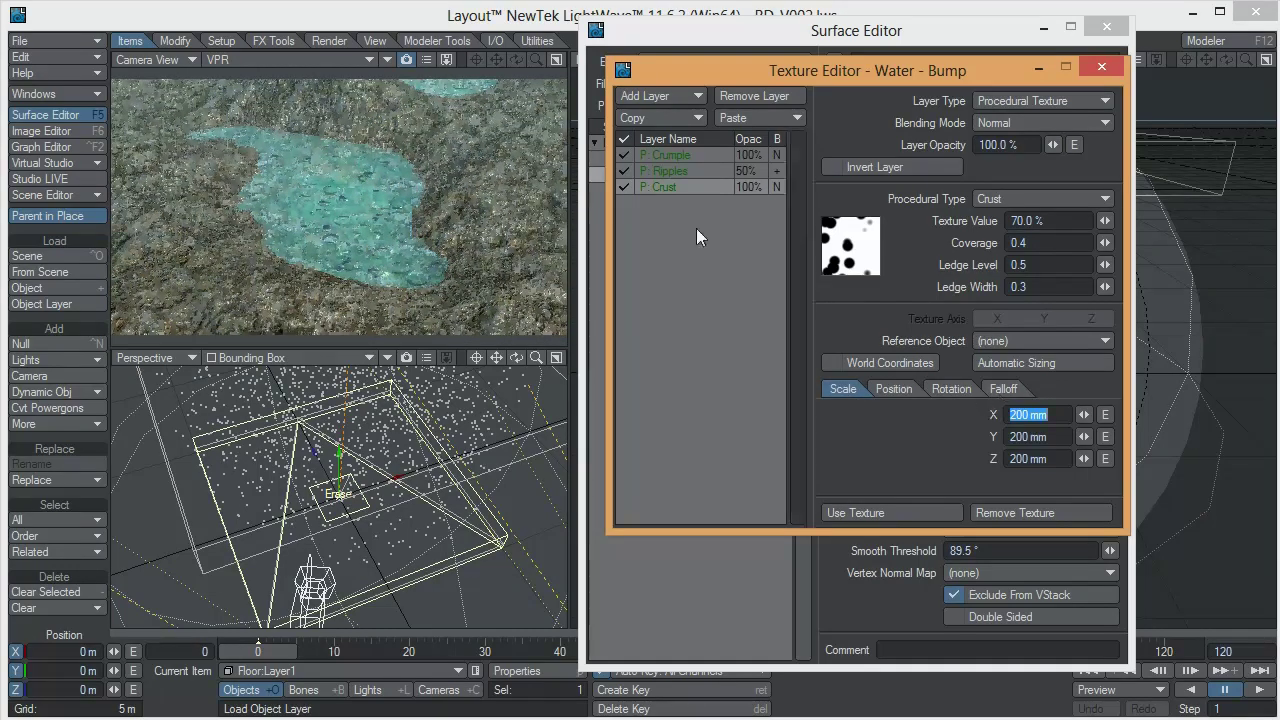
left_click(904, 390)
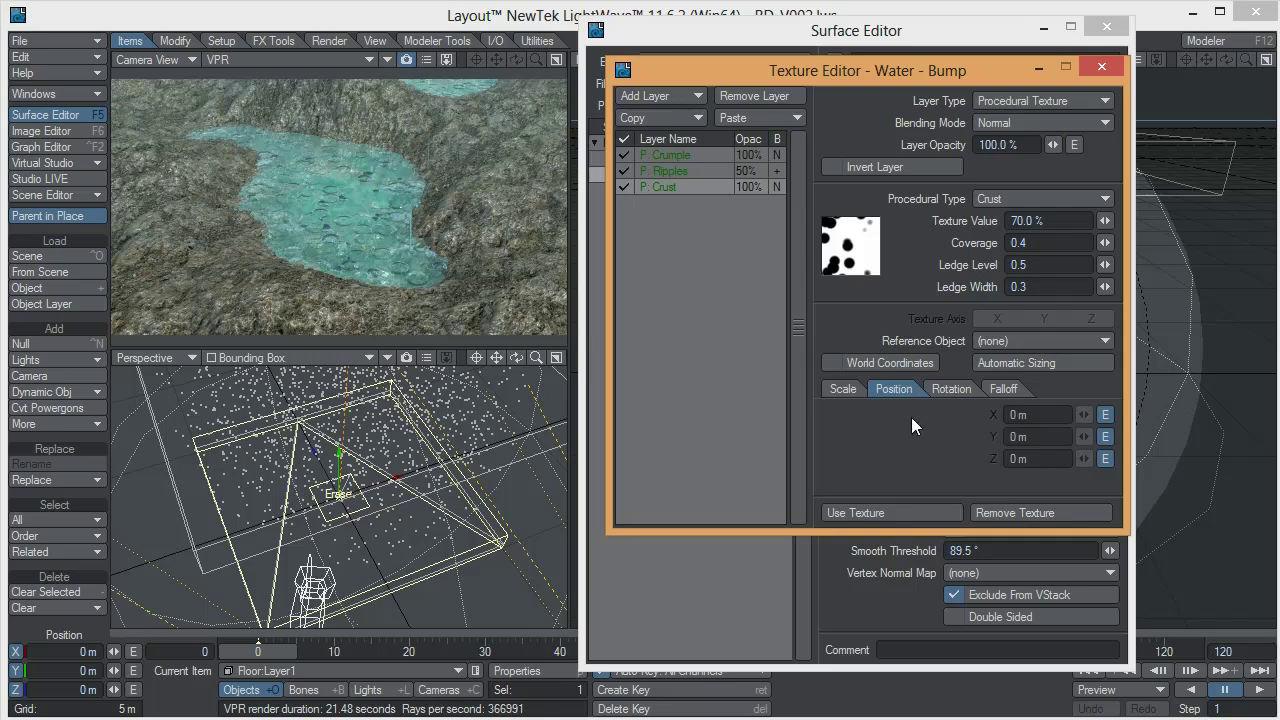
left_click(1107, 437)
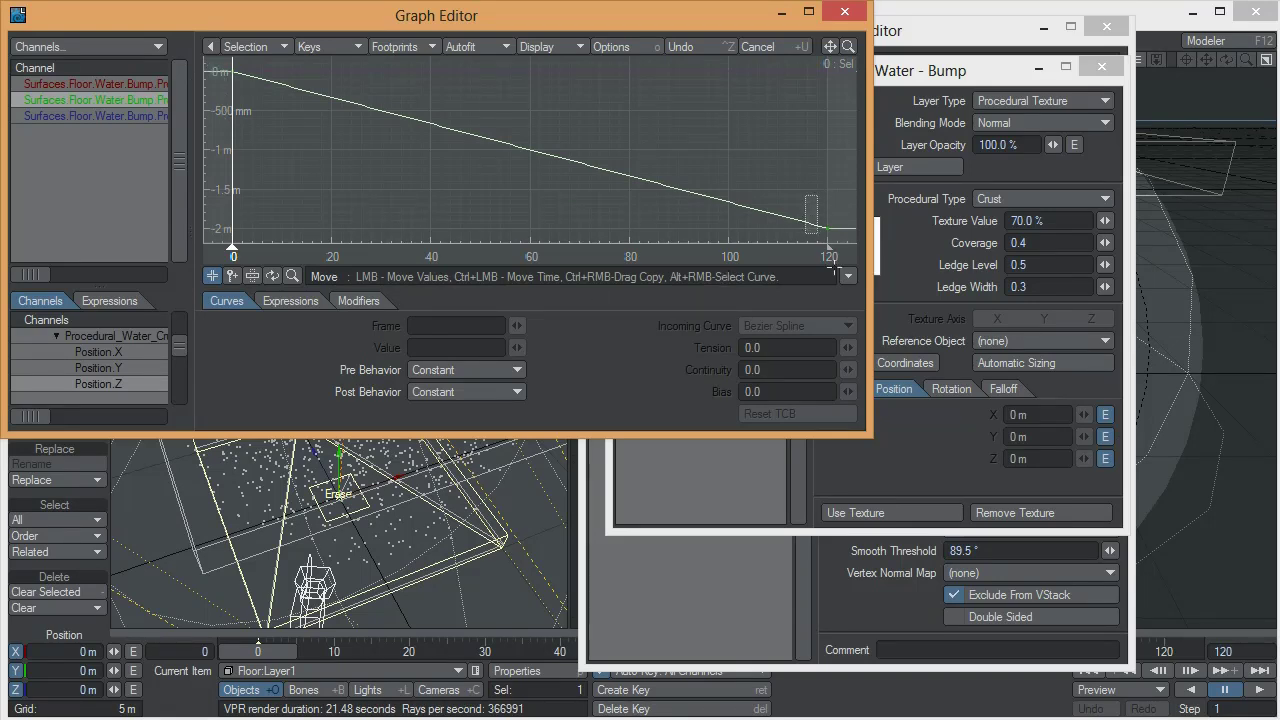
Step: Check the Y position keys (0 m at frame 0, -2 m at frame 120), then close the editors
left_click(826, 228)
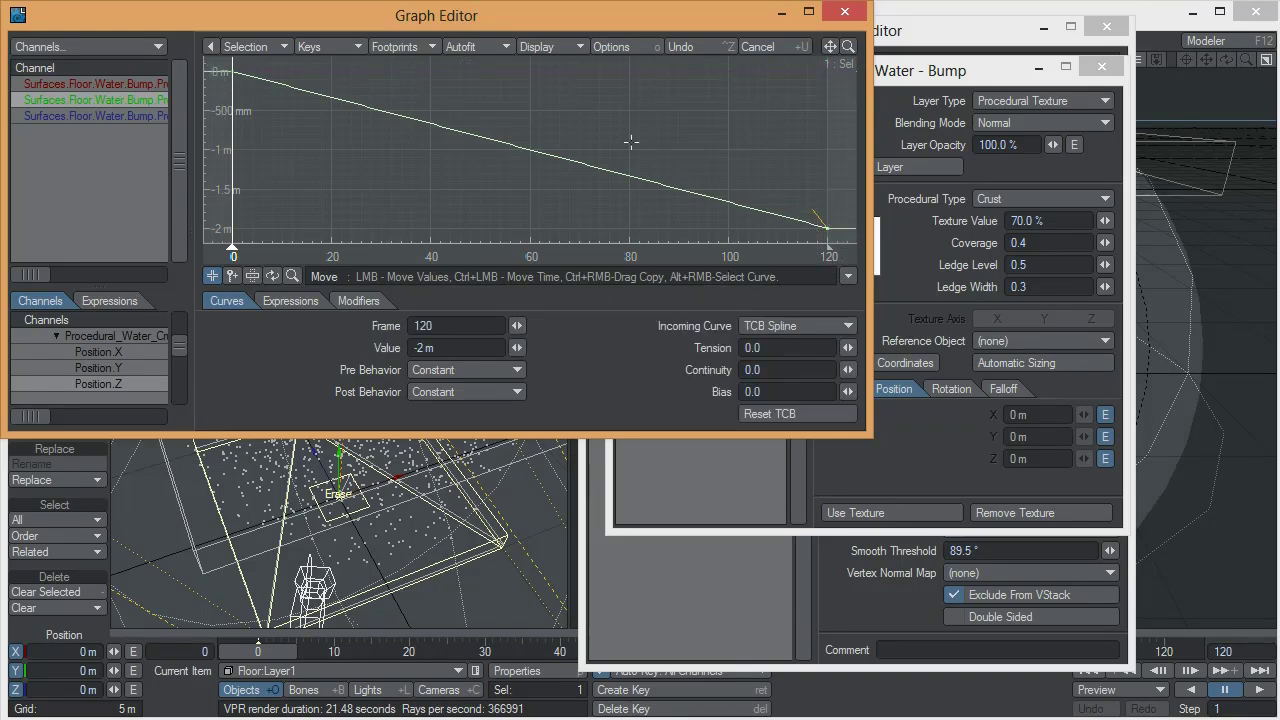
left_click(233, 72)
left_click_drag(790, 198, 862, 257)
left_click(845, 12)
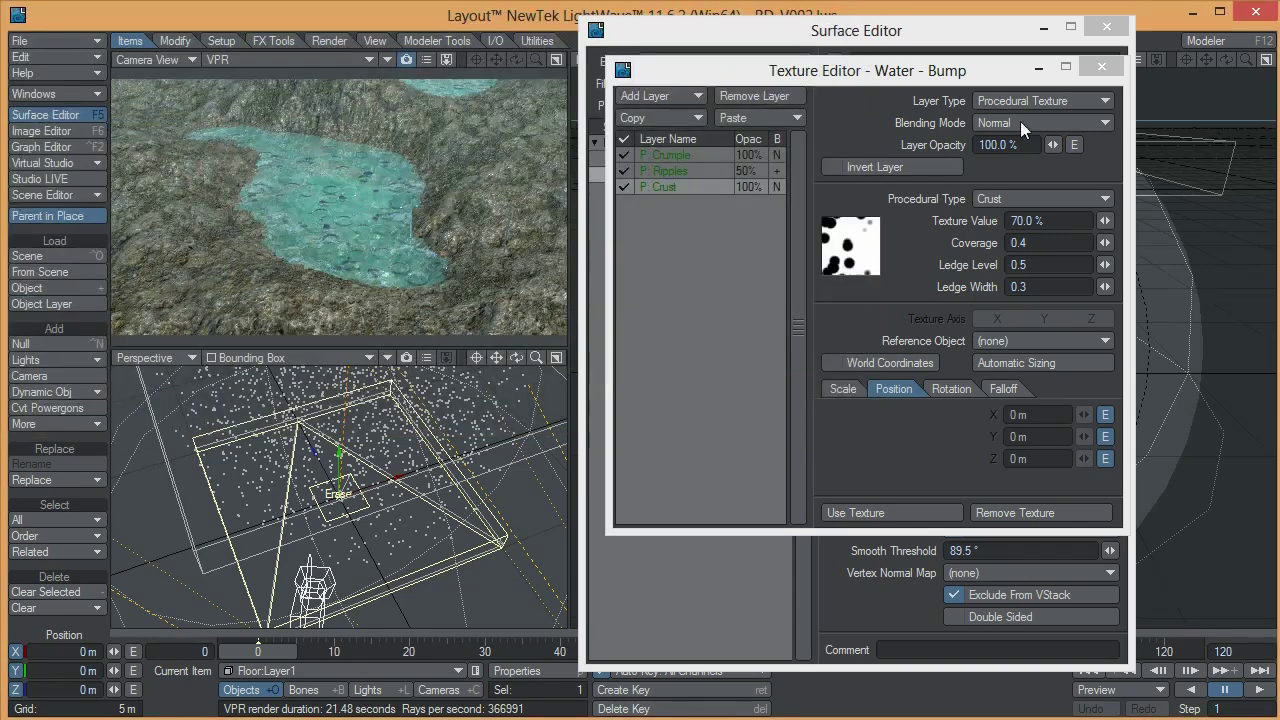
left_click(1108, 62)
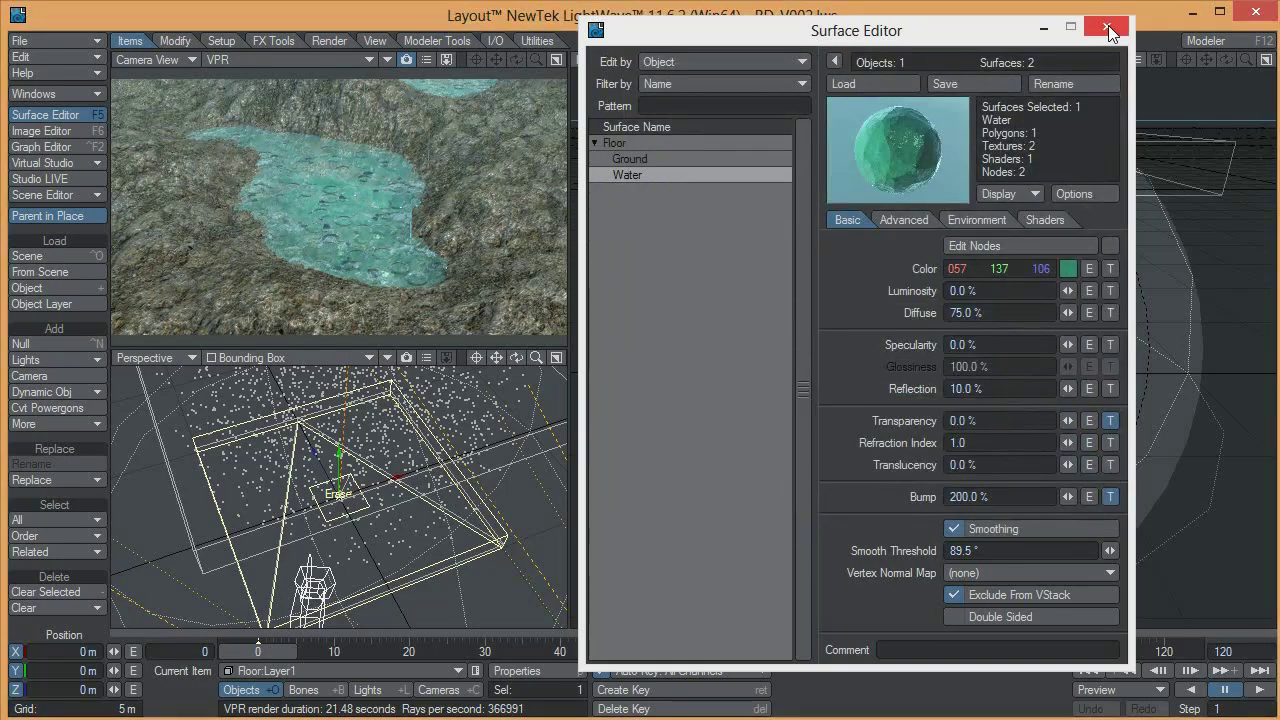
left_click(1108, 31)
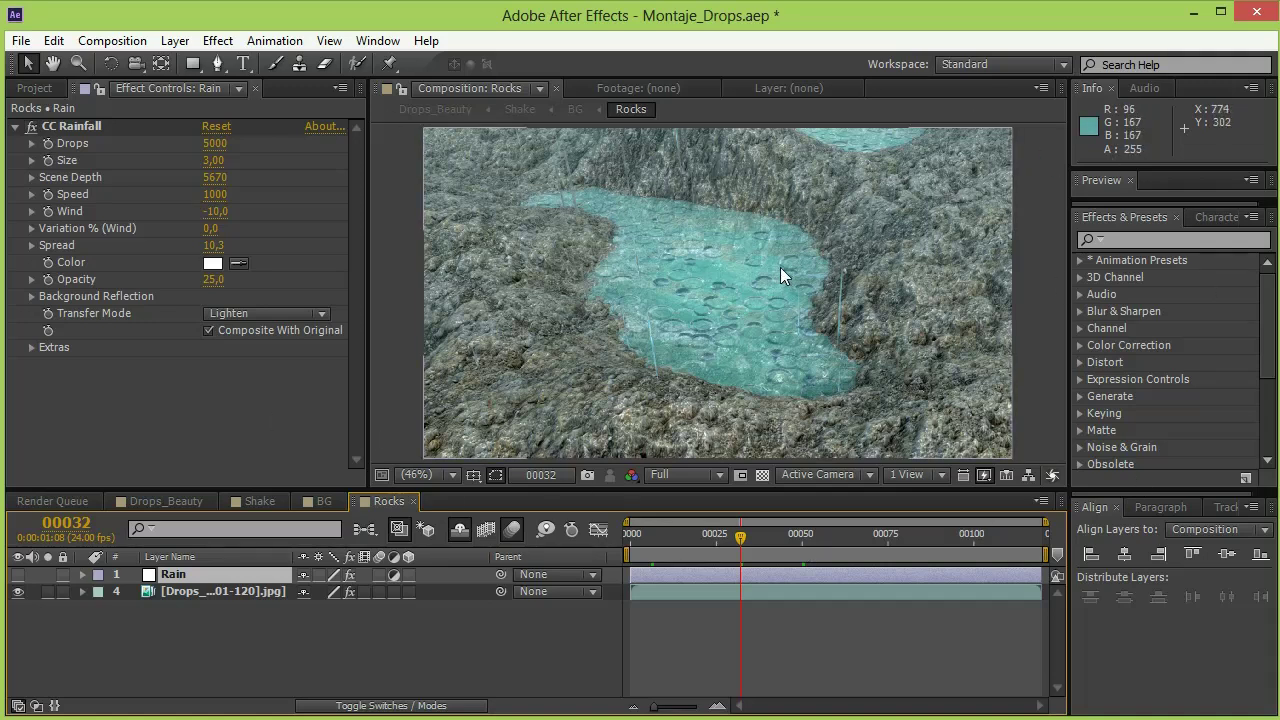
Step: Compare the Drops layer with its effects off and on, leaving them on
left_click(186, 591)
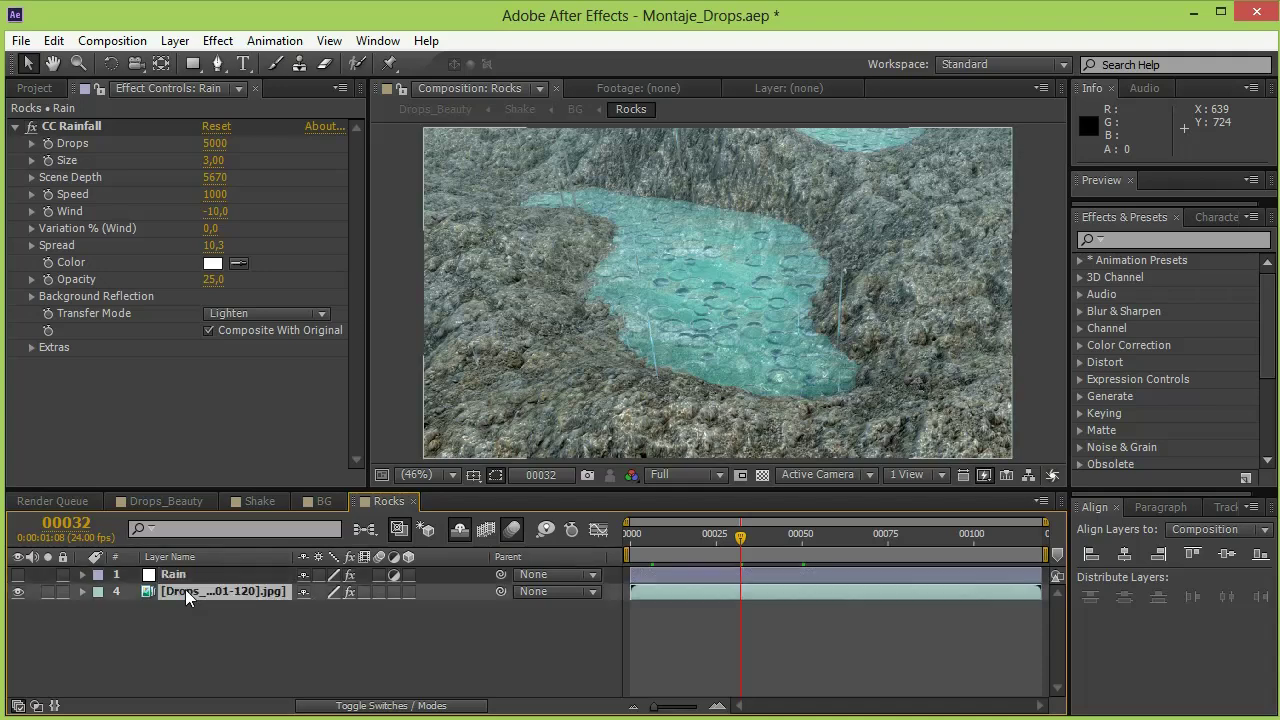
left_click(349, 592)
left_click(349, 592)
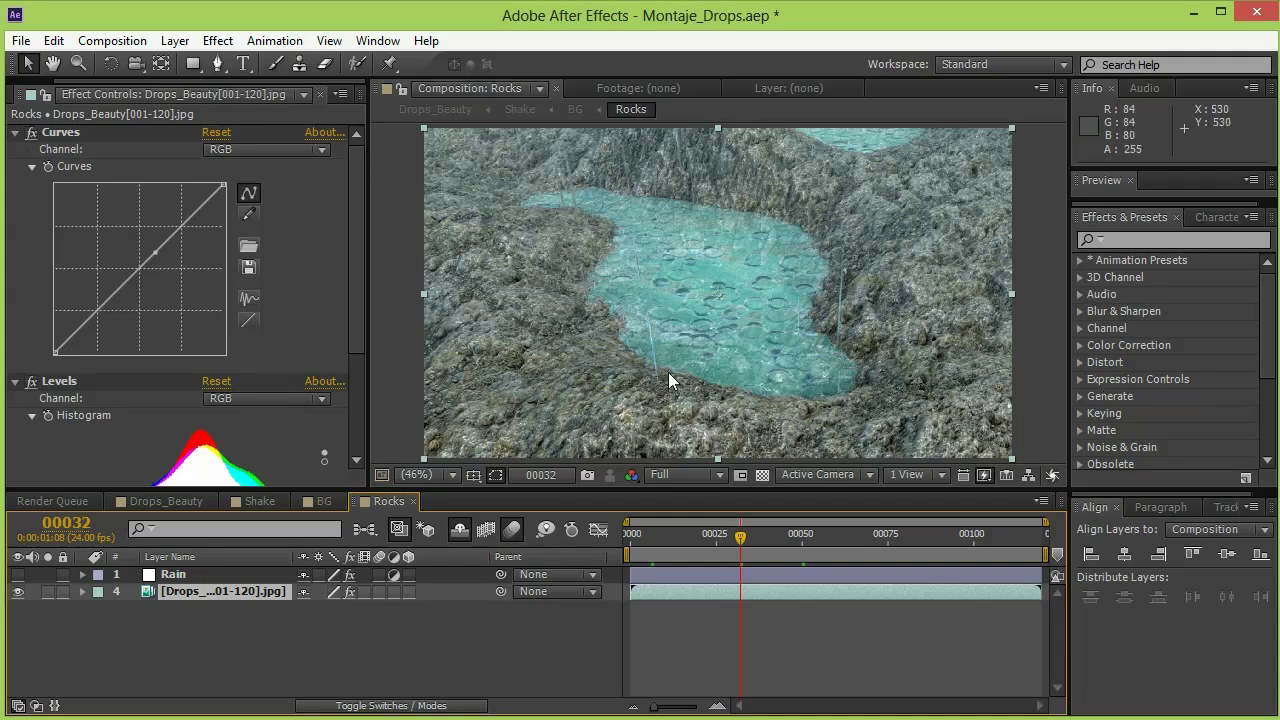
Step: Make the Rain layer visible again and preview the CC Rainfall up to frame 69
left_click(173, 575)
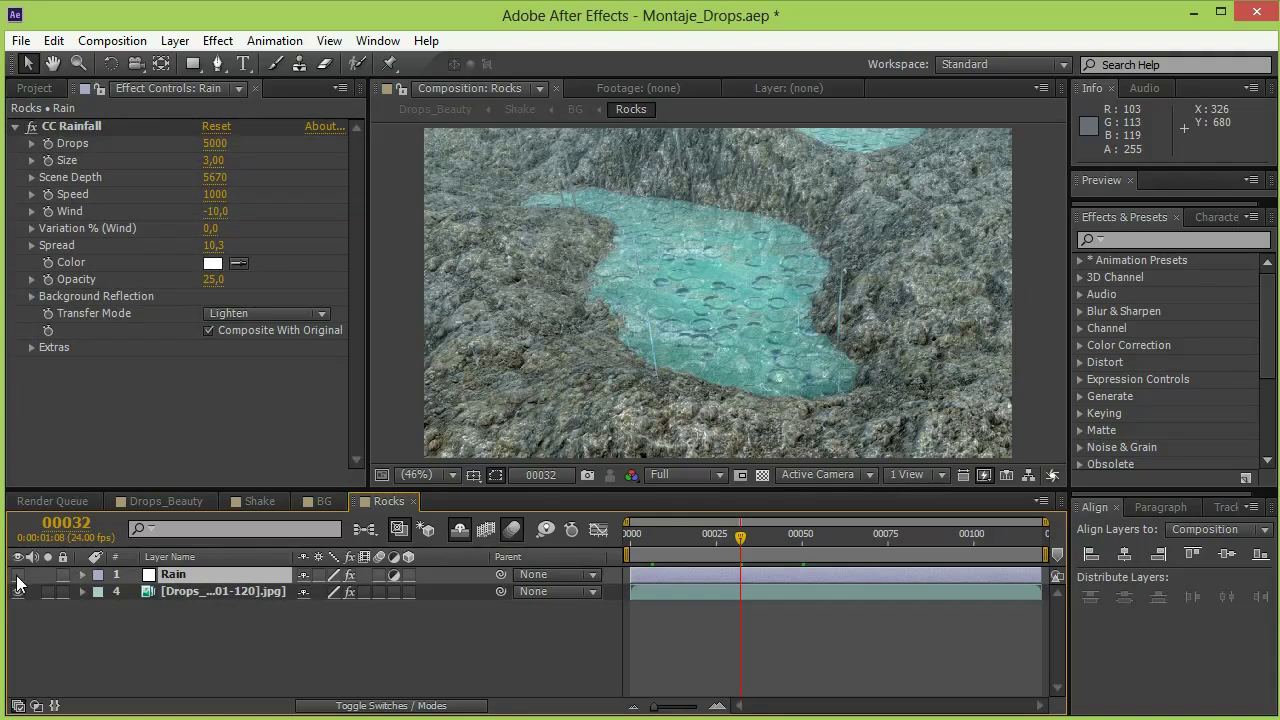
left_click(104, 121)
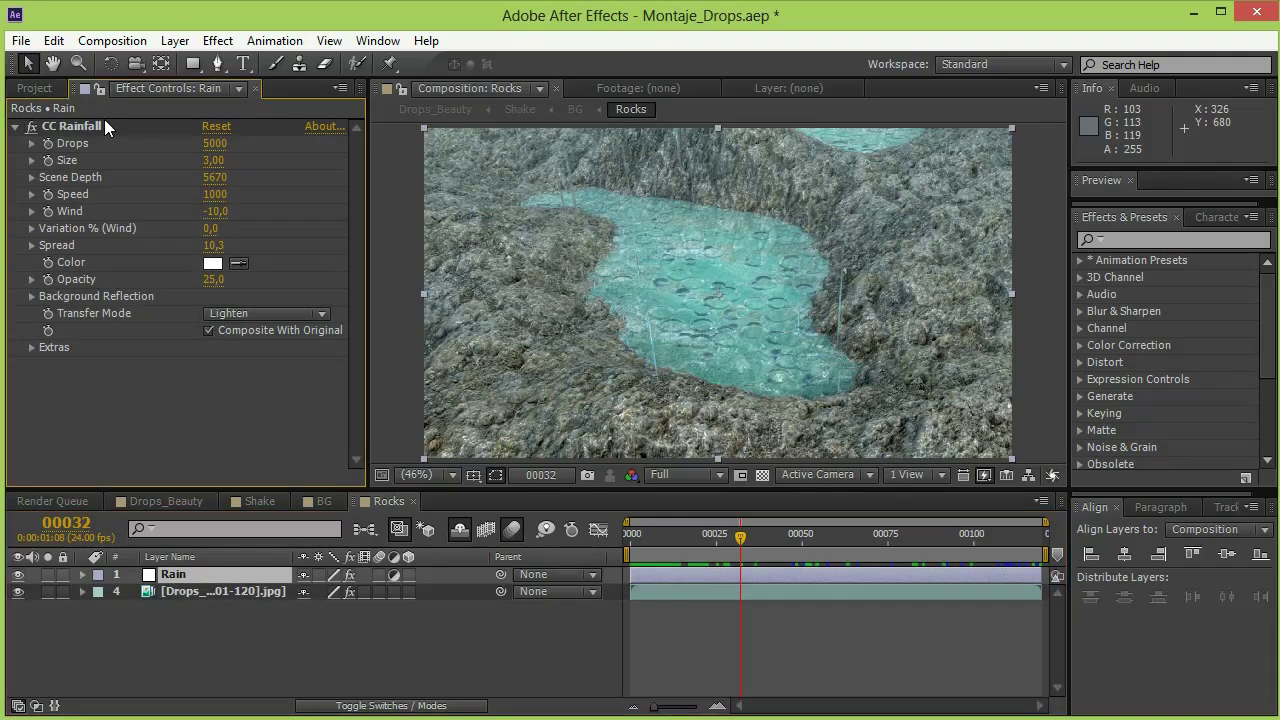
left_click(89, 129)
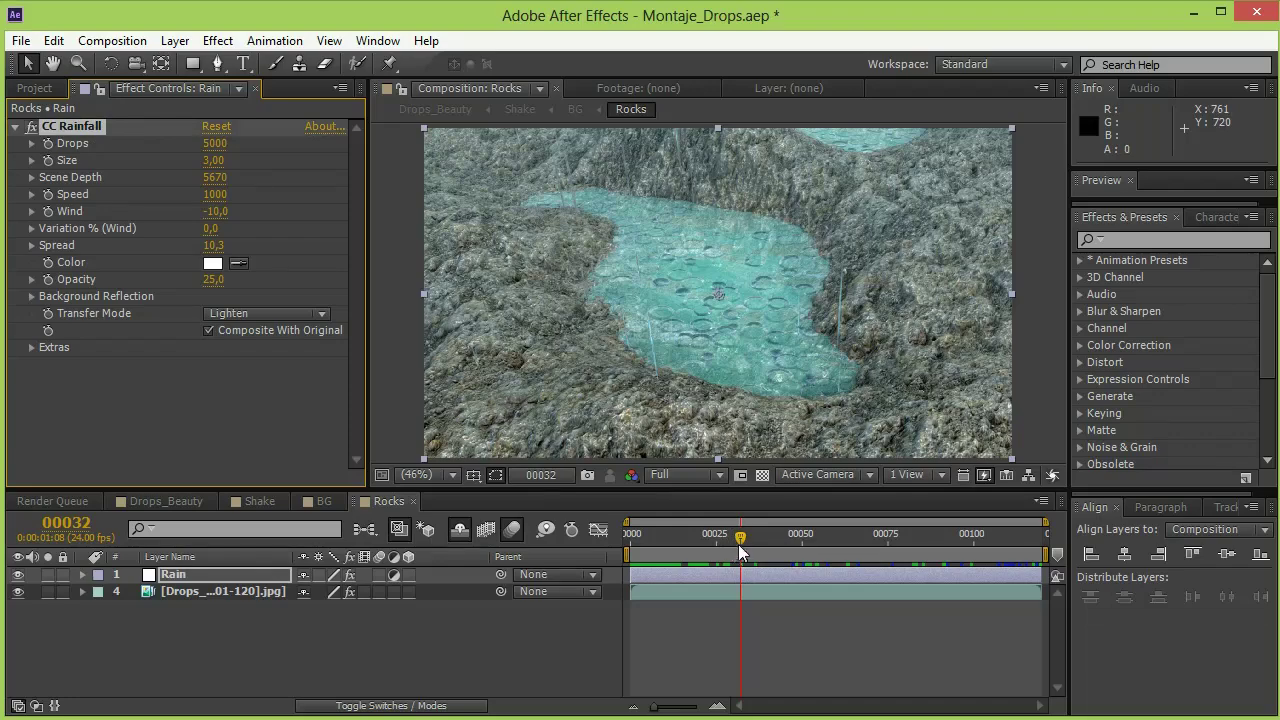
left_click_drag(740, 548, 865, 527)
left_click(259, 640)
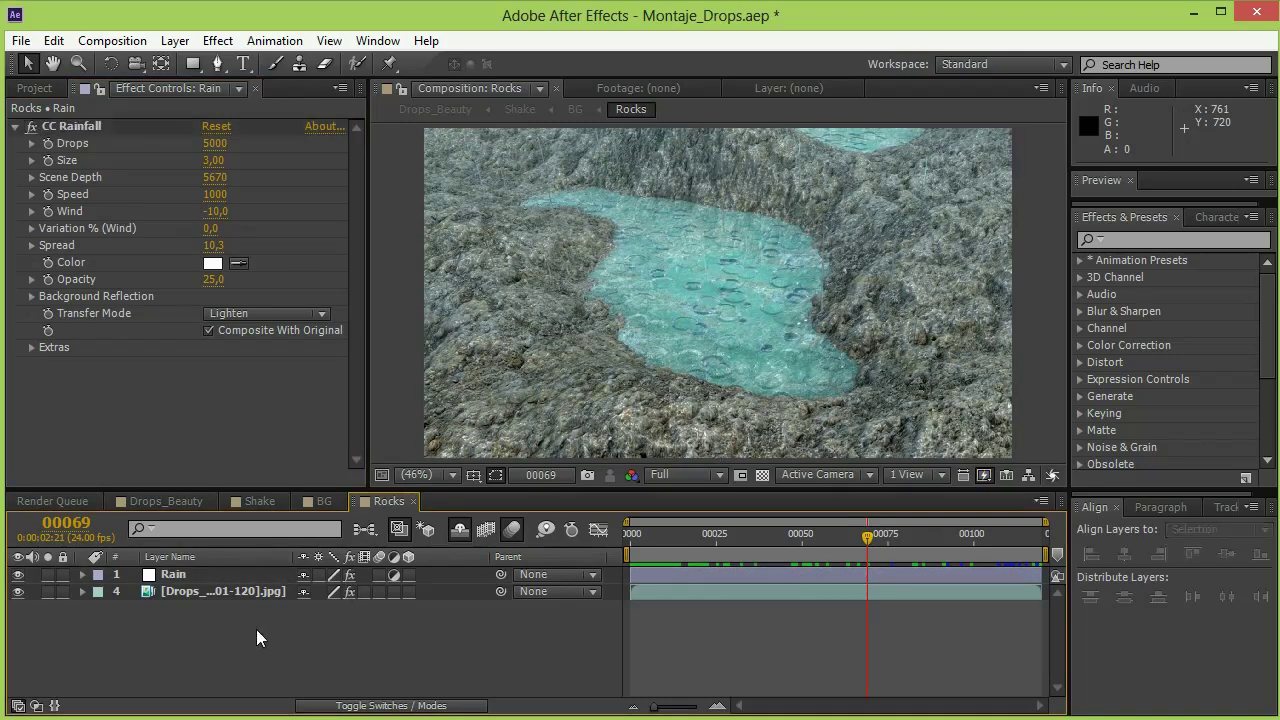
Step: In the BG composition, solo the Bloom layer and reveal its 20% opacity
left_click(317, 503)
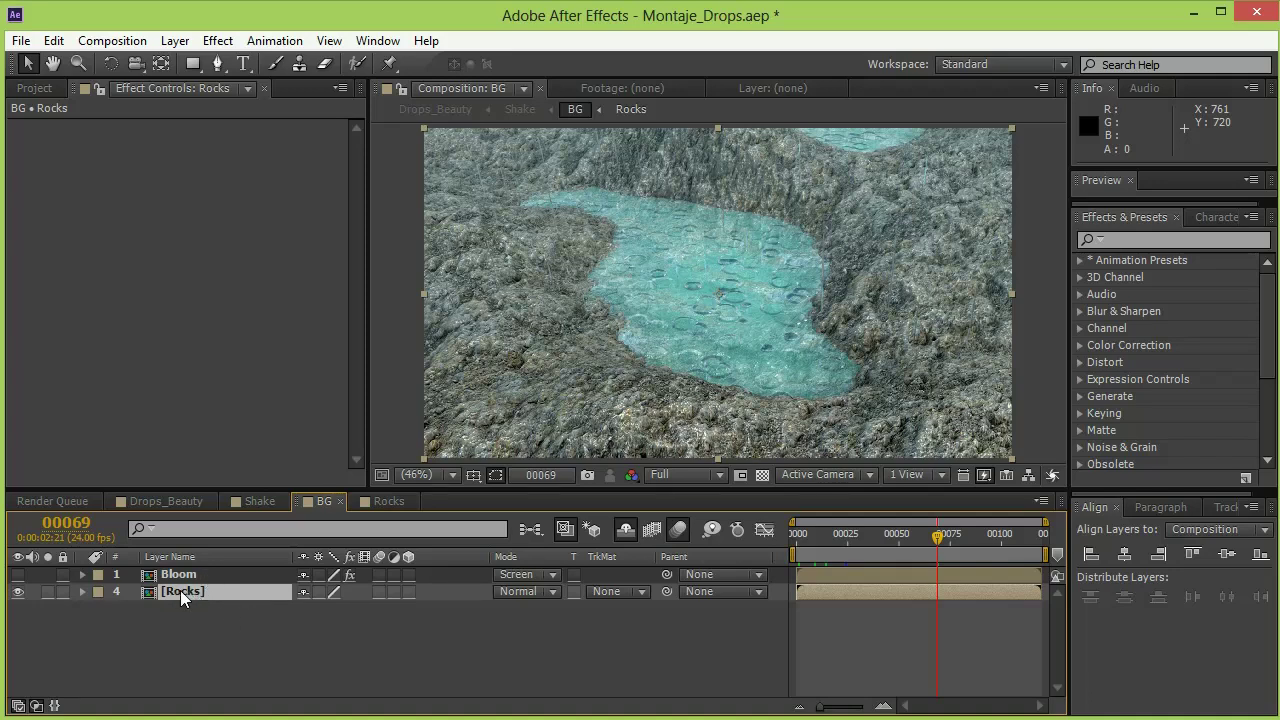
left_click(187, 574)
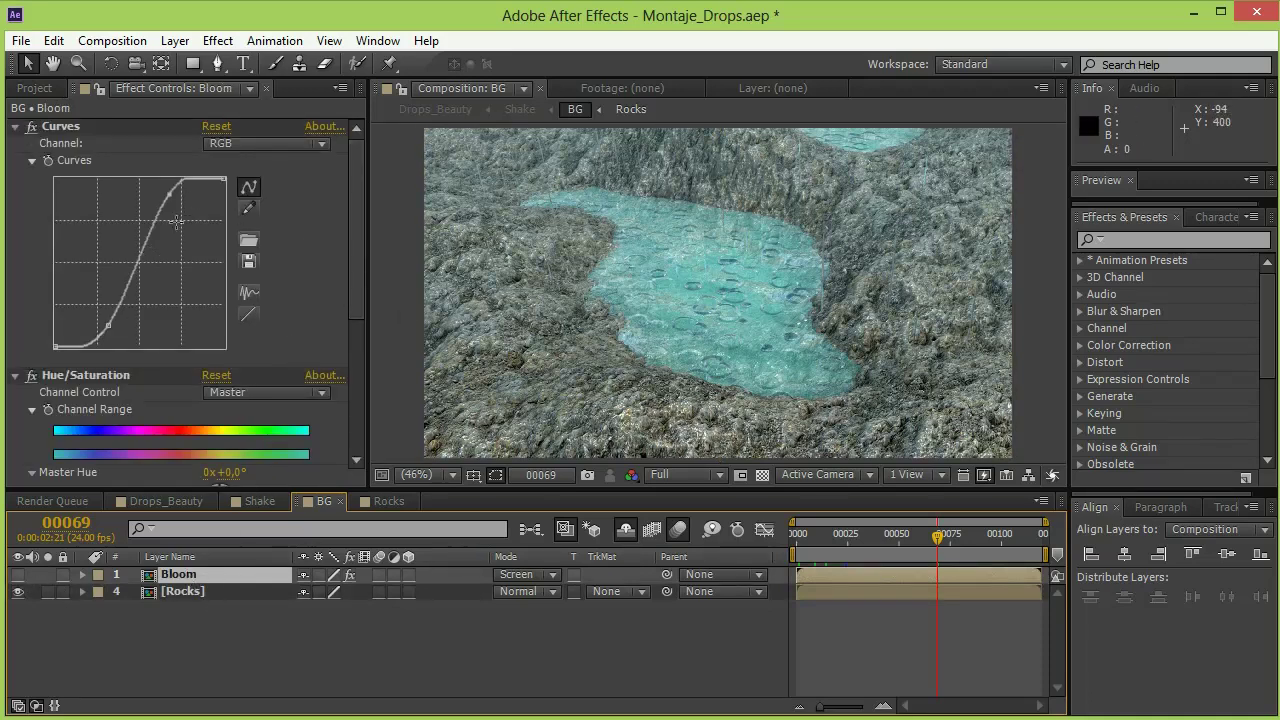
left_click(47, 574)
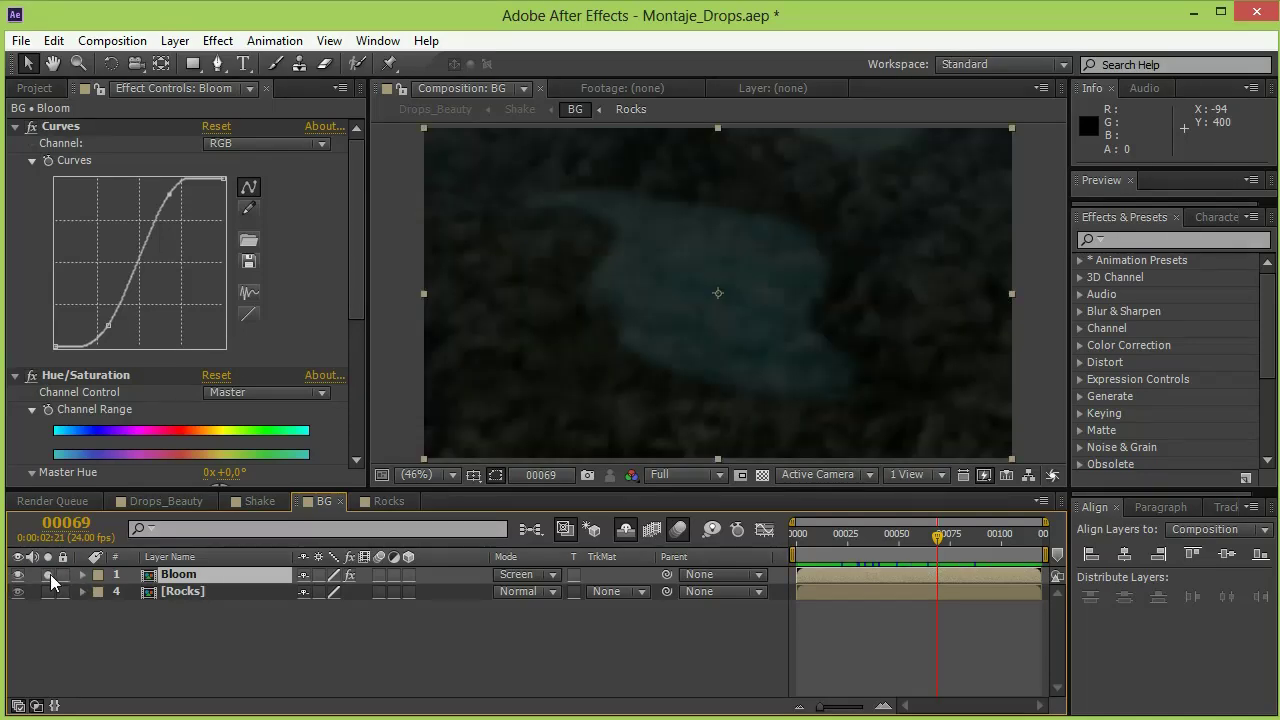
left_click_drag(358, 294, 350, 442)
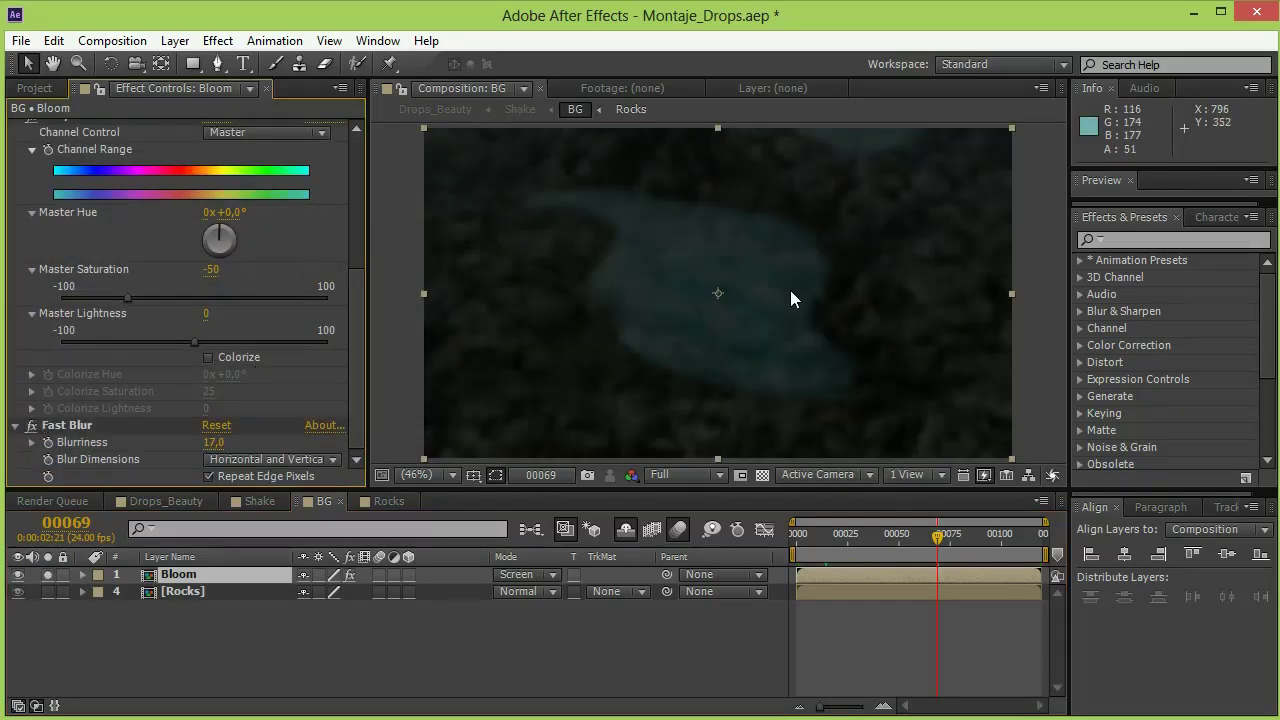
left_click(181, 572)
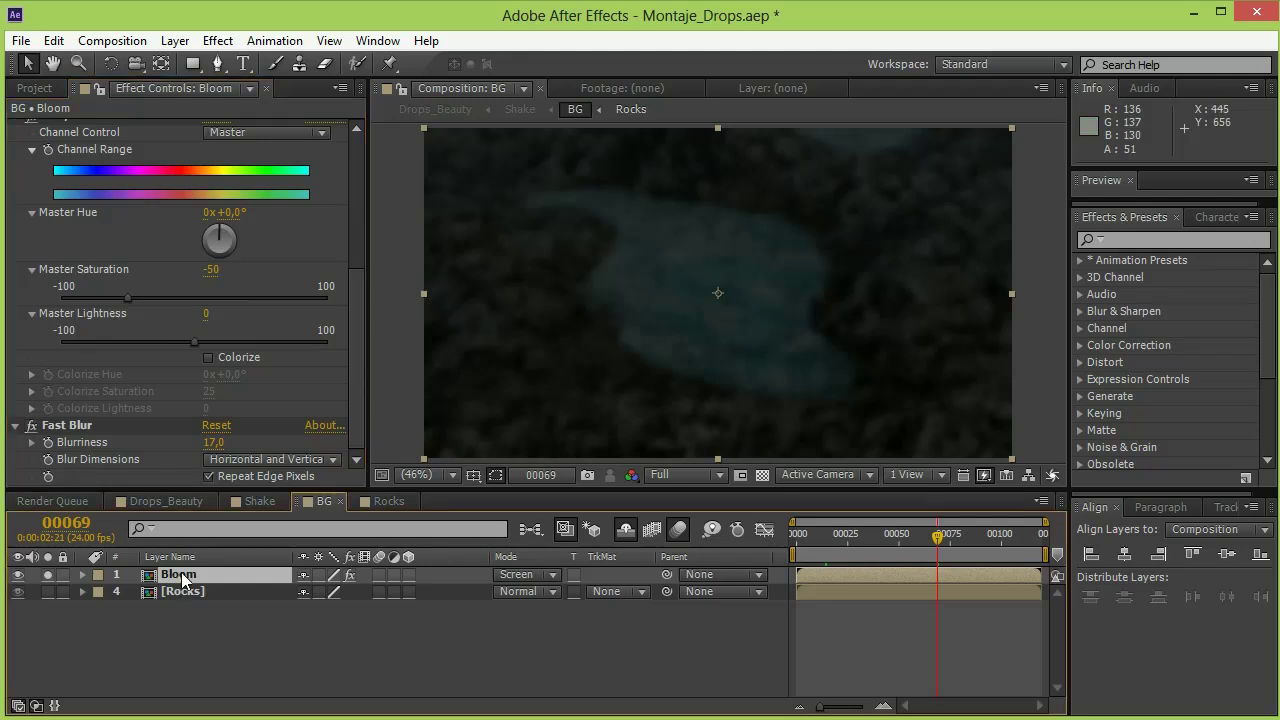
key("t")
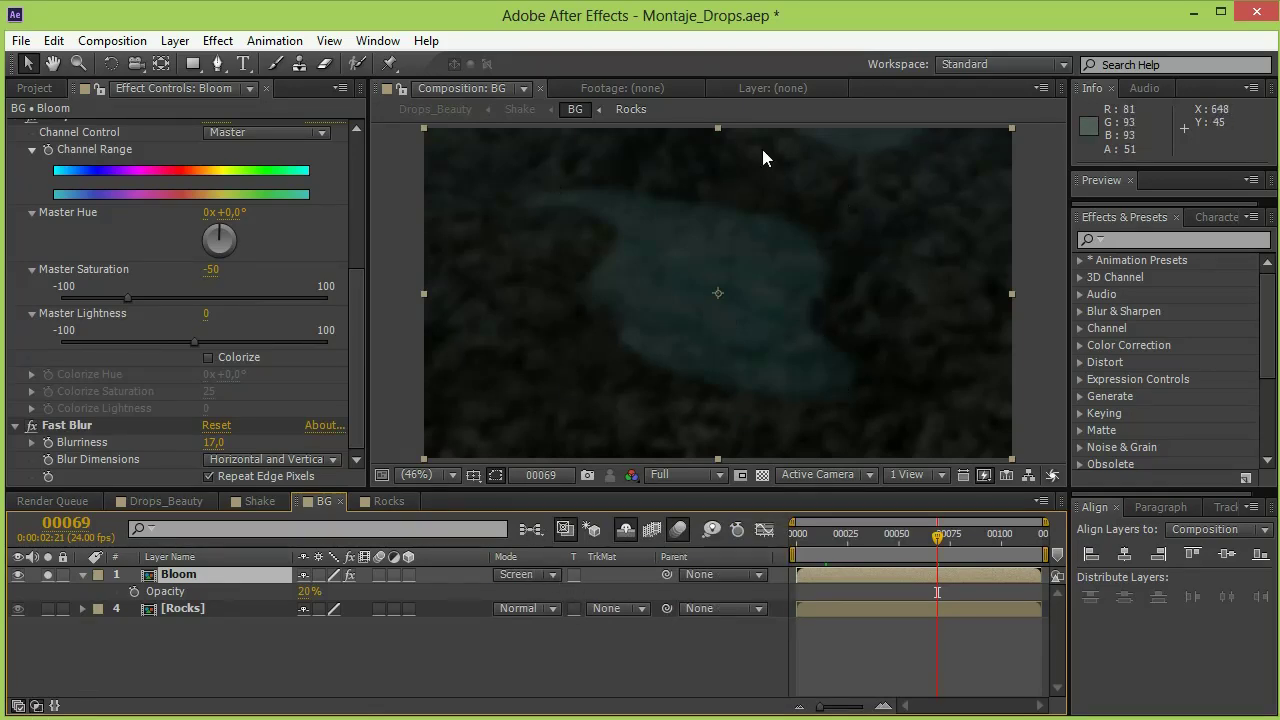
Step: Unsolo Bloom, compare the pool with the glow off and on, and preview to frame 88
left_click(47, 575)
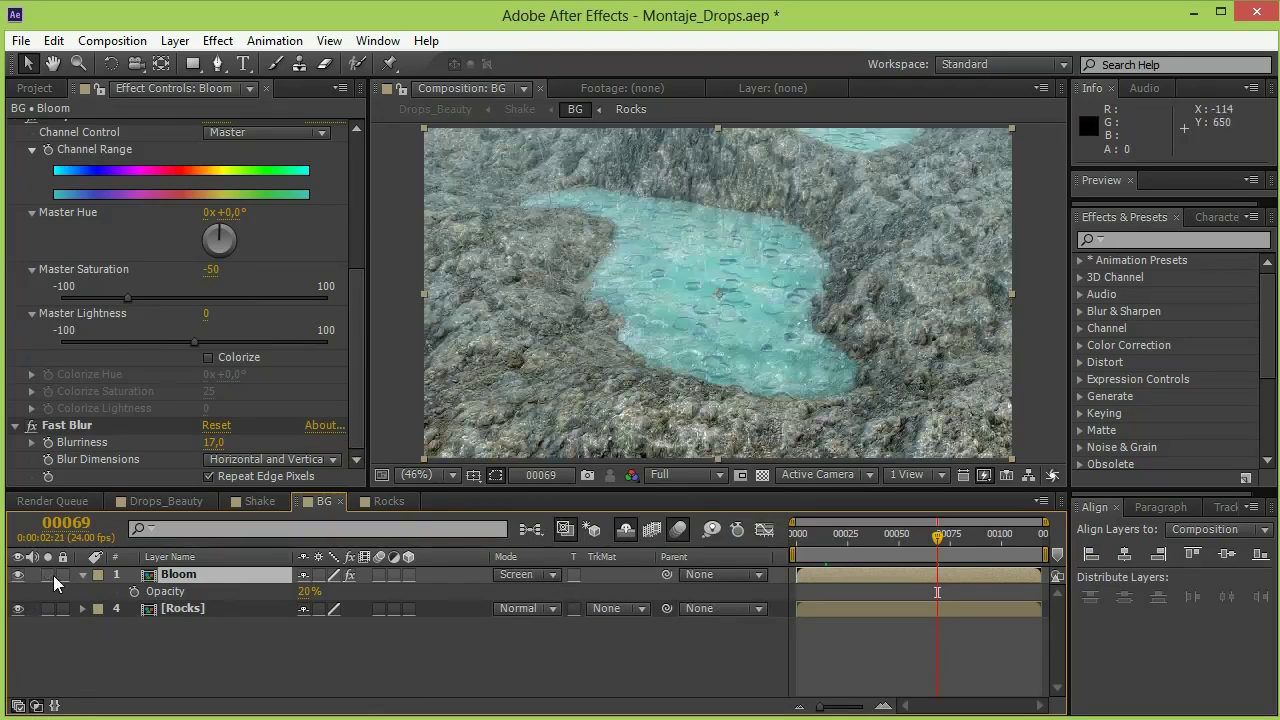
left_click(17, 576)
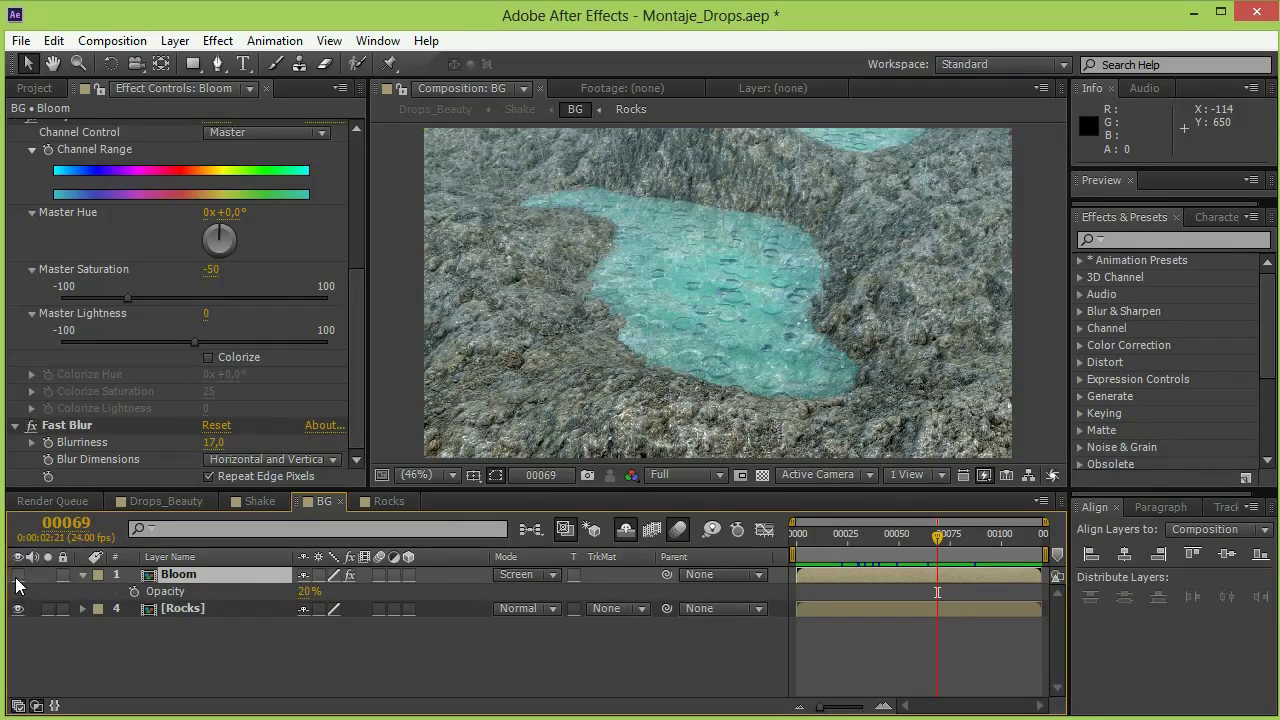
left_click(17, 576)
left_click(17, 576)
left_click(17, 576)
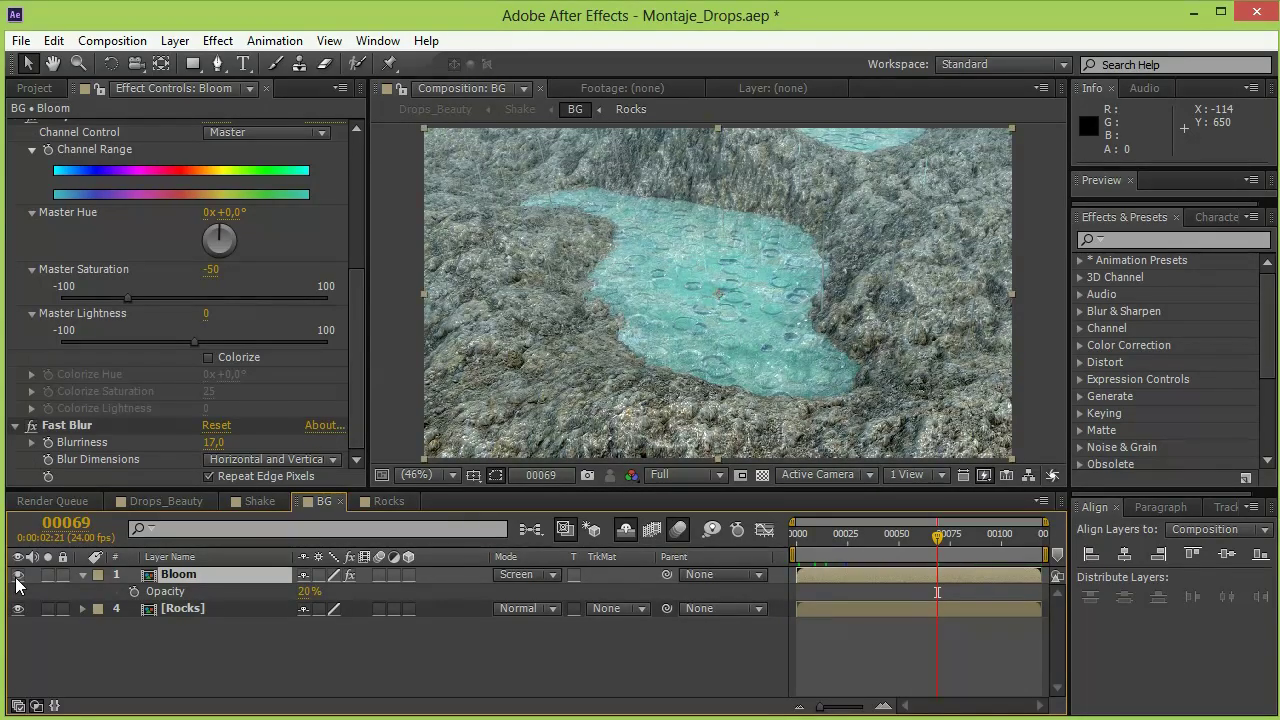
left_click(17, 576)
left_click(17, 576)
left_click(17, 576)
left_click(17, 576)
left_click(17, 576)
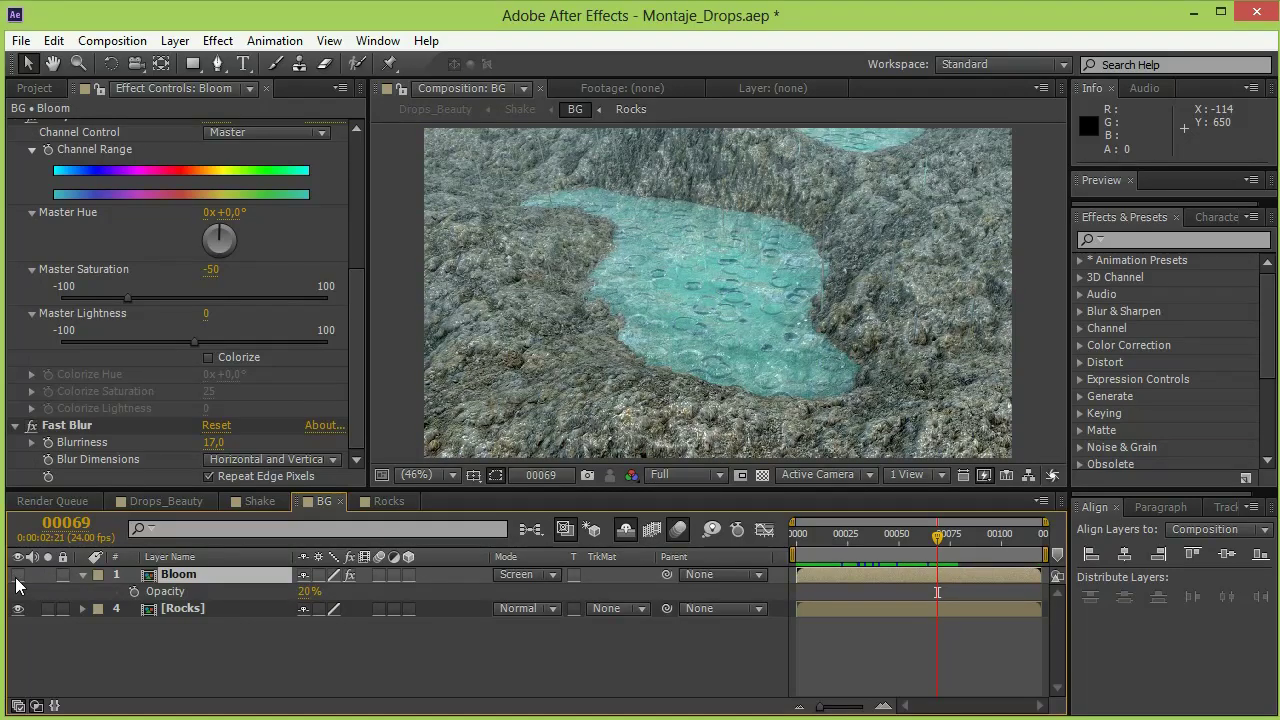
left_click(17, 576)
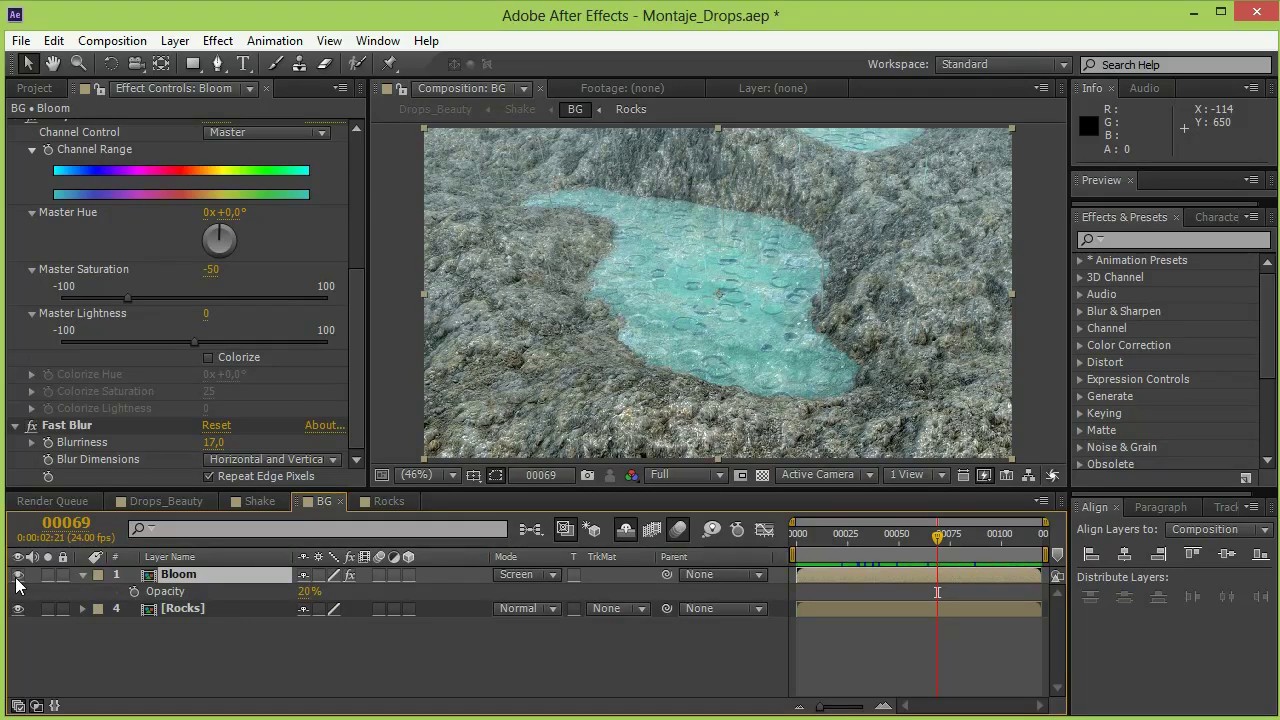
left_click_drag(929, 535, 976, 534)
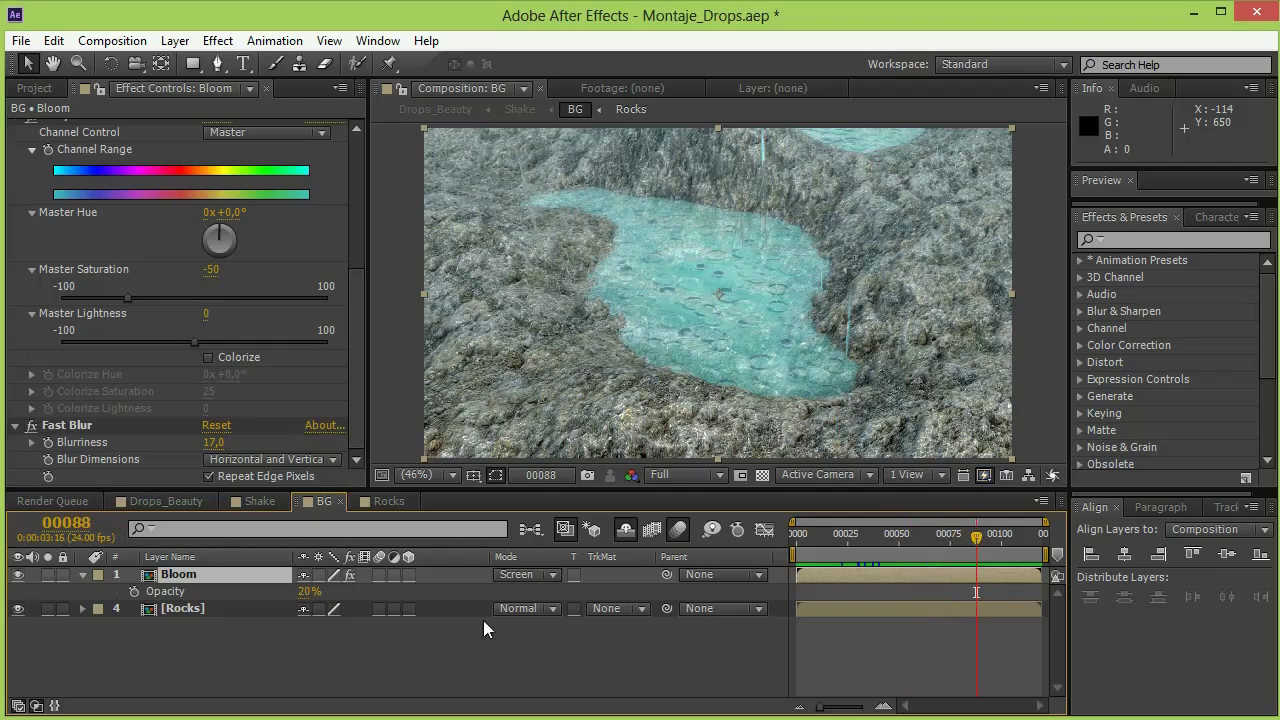
Step: Collapse Bloom's opacity, reselect the Rocks and Bloom layers, and move to the Shake composition
left_click(83, 574)
left_click(209, 588)
left_click(210, 574)
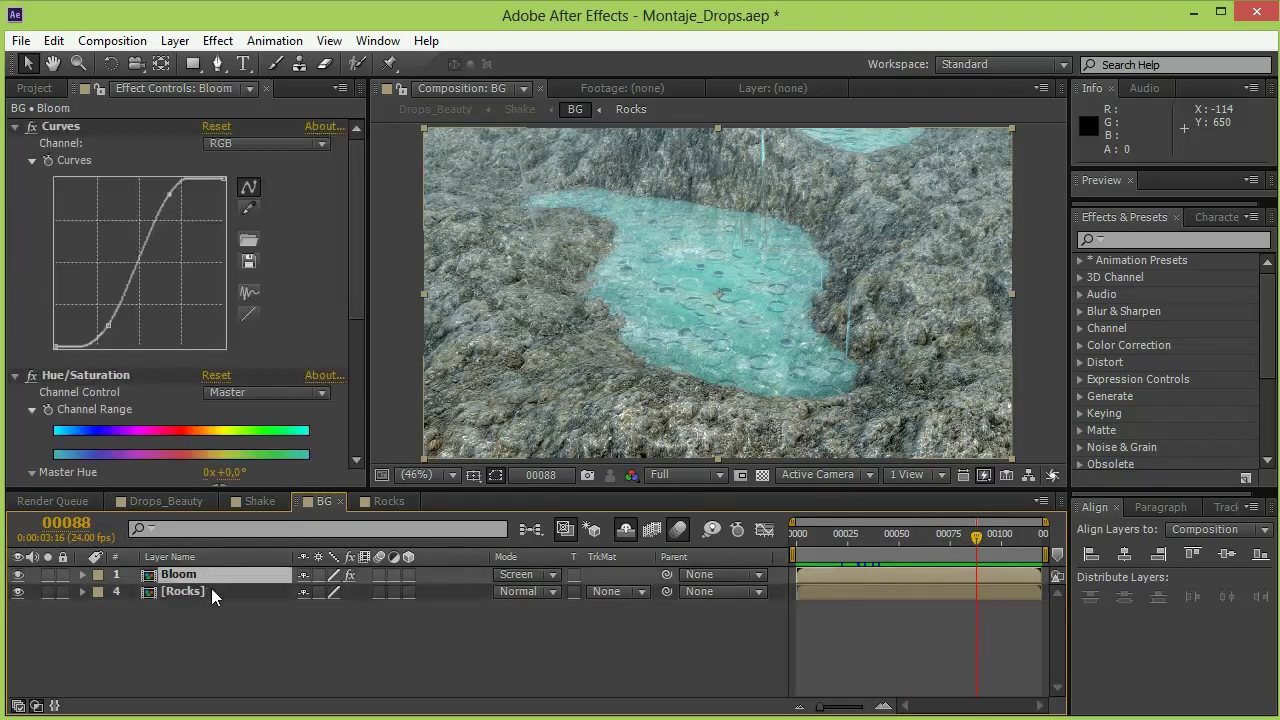
left_click(211, 590)
left_click(213, 574)
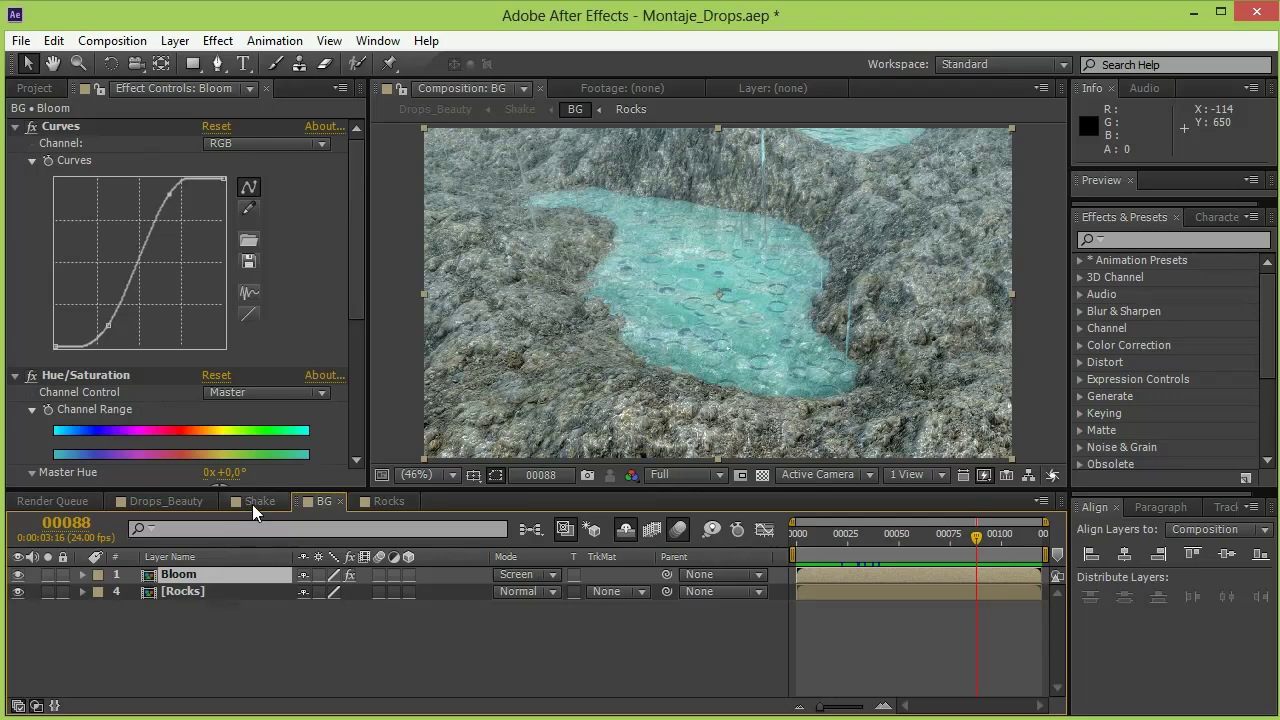
left_click(254, 501)
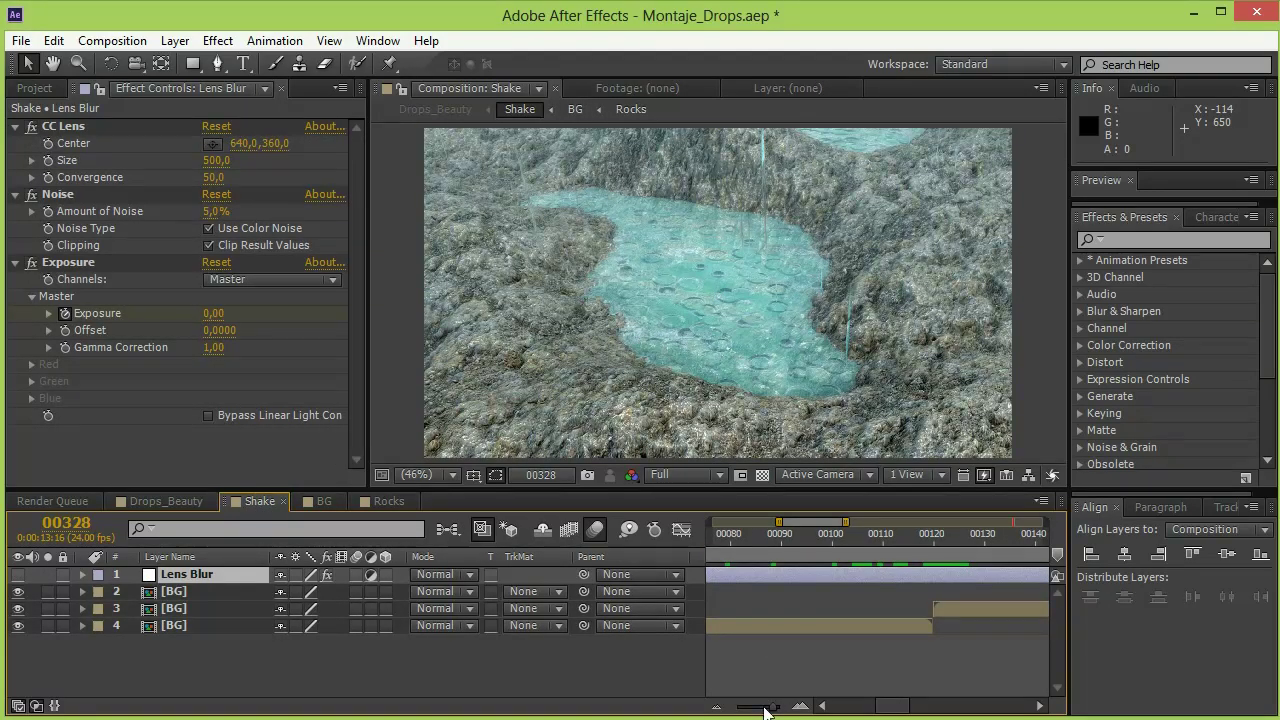
Step: Zoom the timeline out to full length and select each of the three staggered BG clips
left_click_drag(768, 708, 738, 708)
left_click(155, 624)
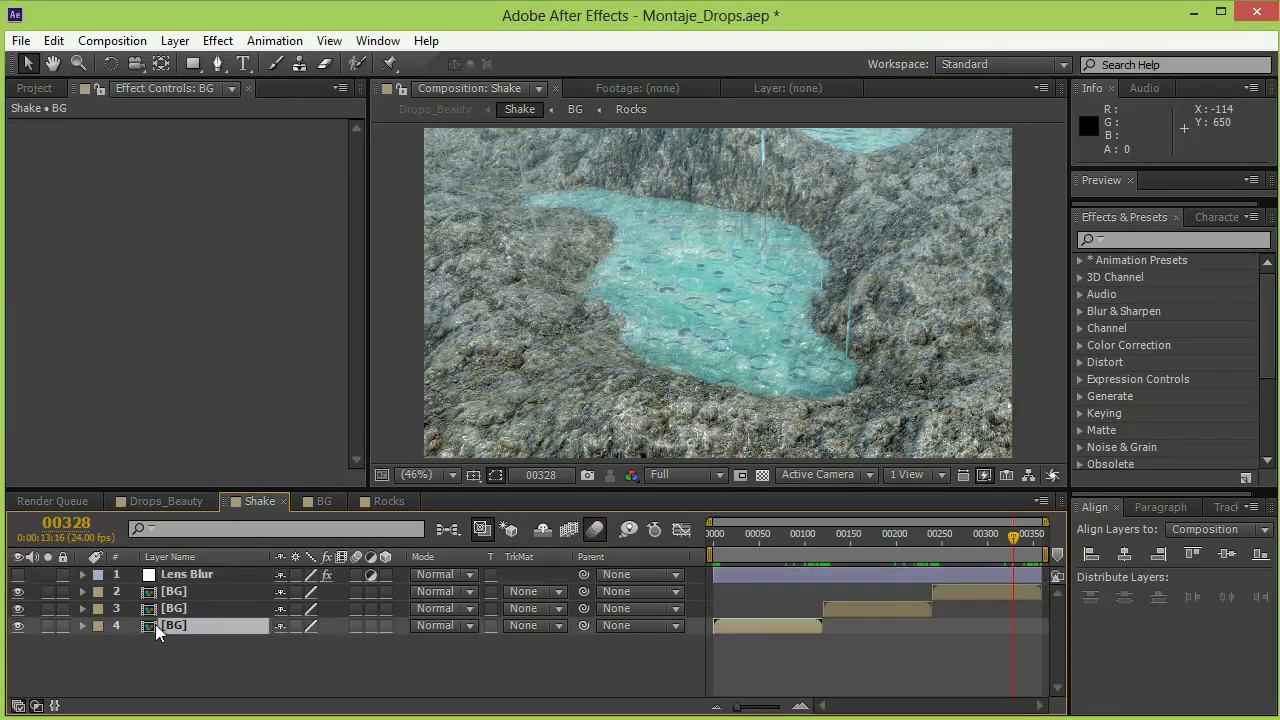
left_click_drag(716, 557, 759, 608)
left_click(201, 609)
left_click(201, 595)
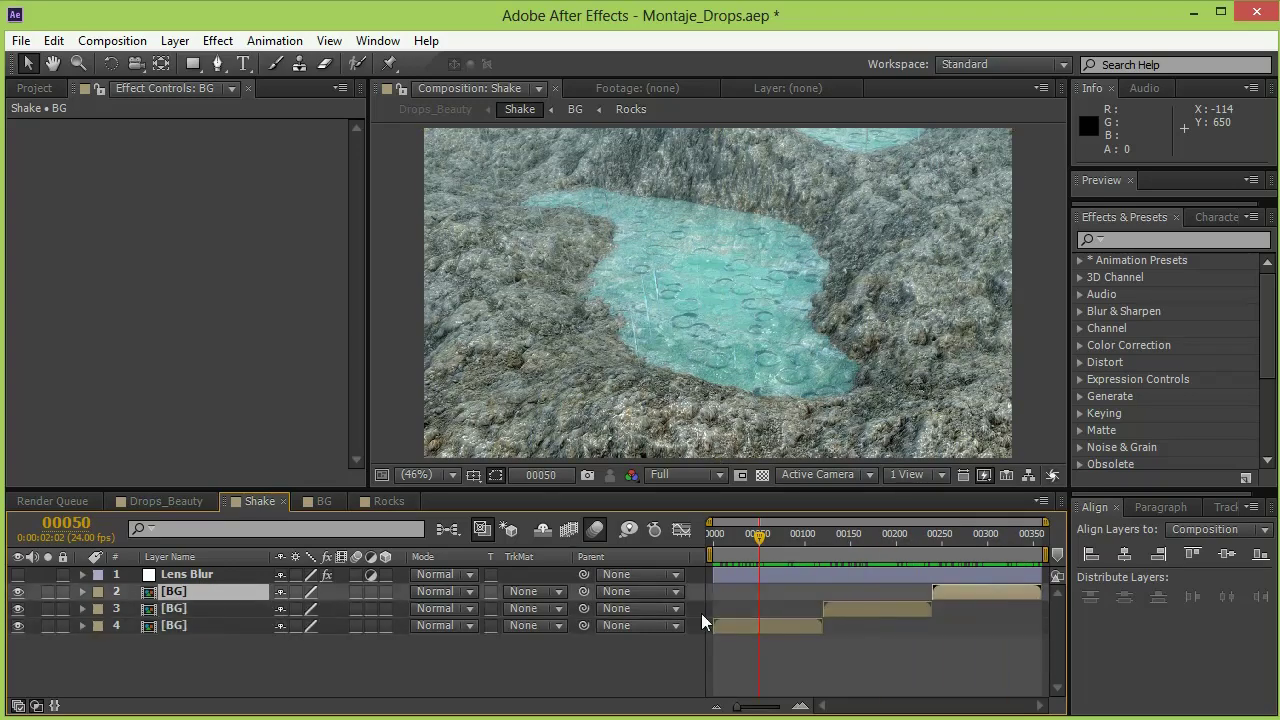
left_click(231, 606)
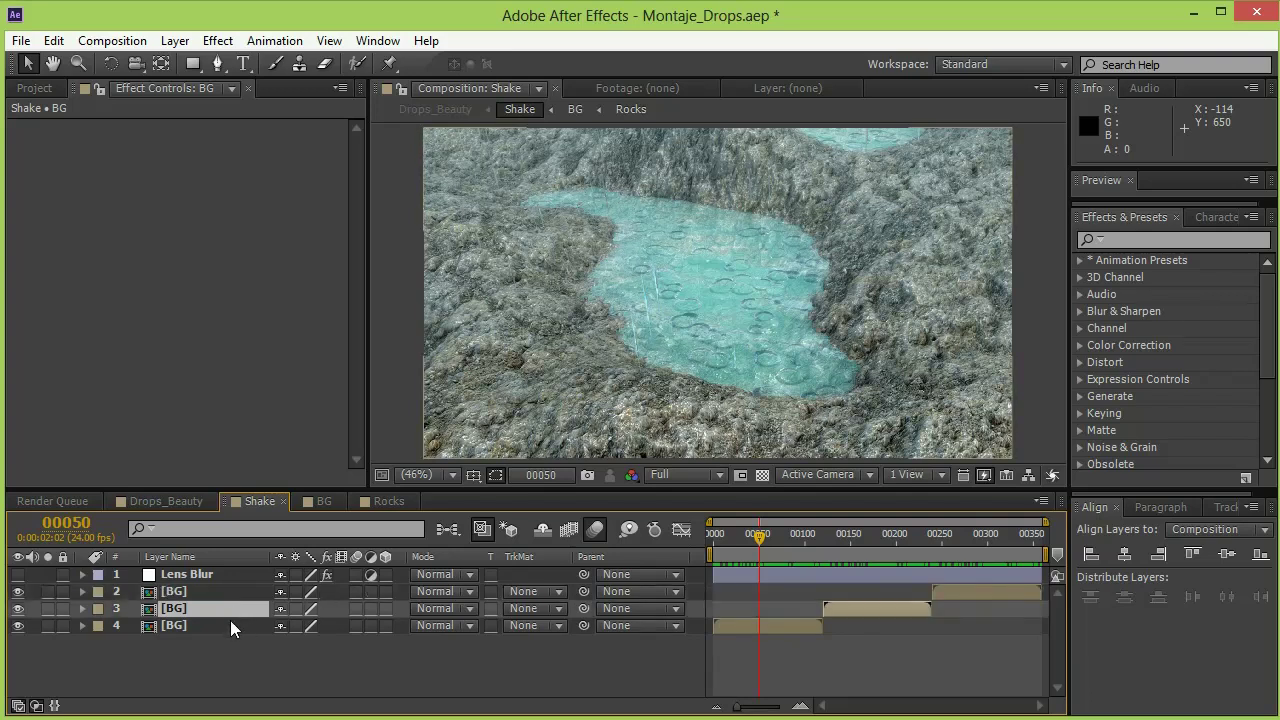
left_click(230, 622)
left_click(229, 608)
left_click(230, 592)
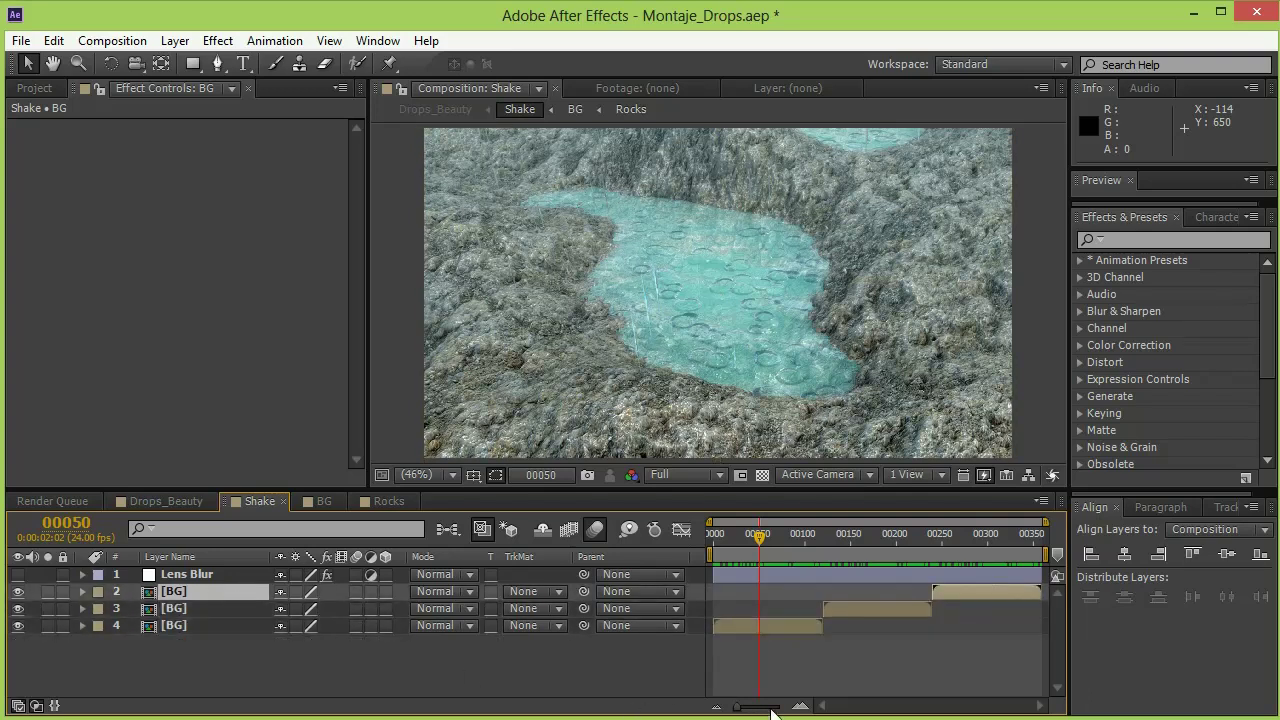
Step: Zoom to the first 200 frames, preview frames 56 to 122, and select Lens Blur
mouse_move(773, 710)
left_mouse_down()
mouse_move(786, 708)
mouse_move(755, 712)
left_mouse_up()
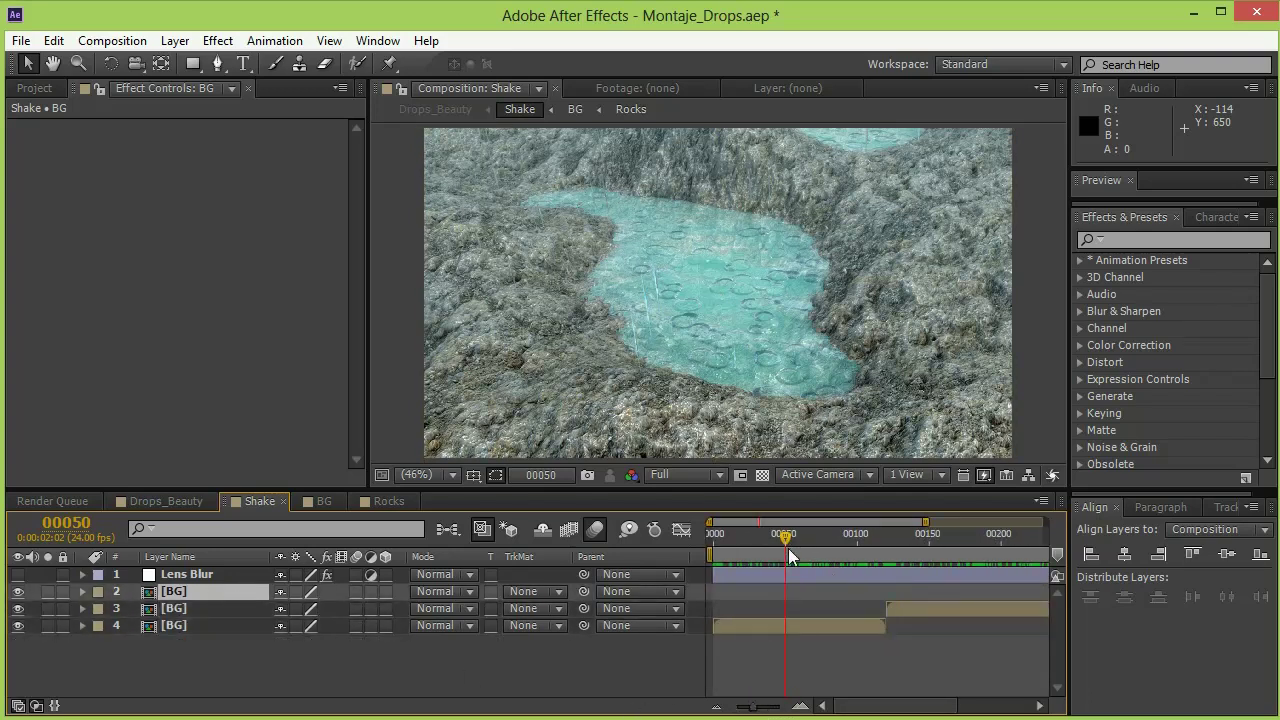
left_click_drag(814, 538, 886, 558)
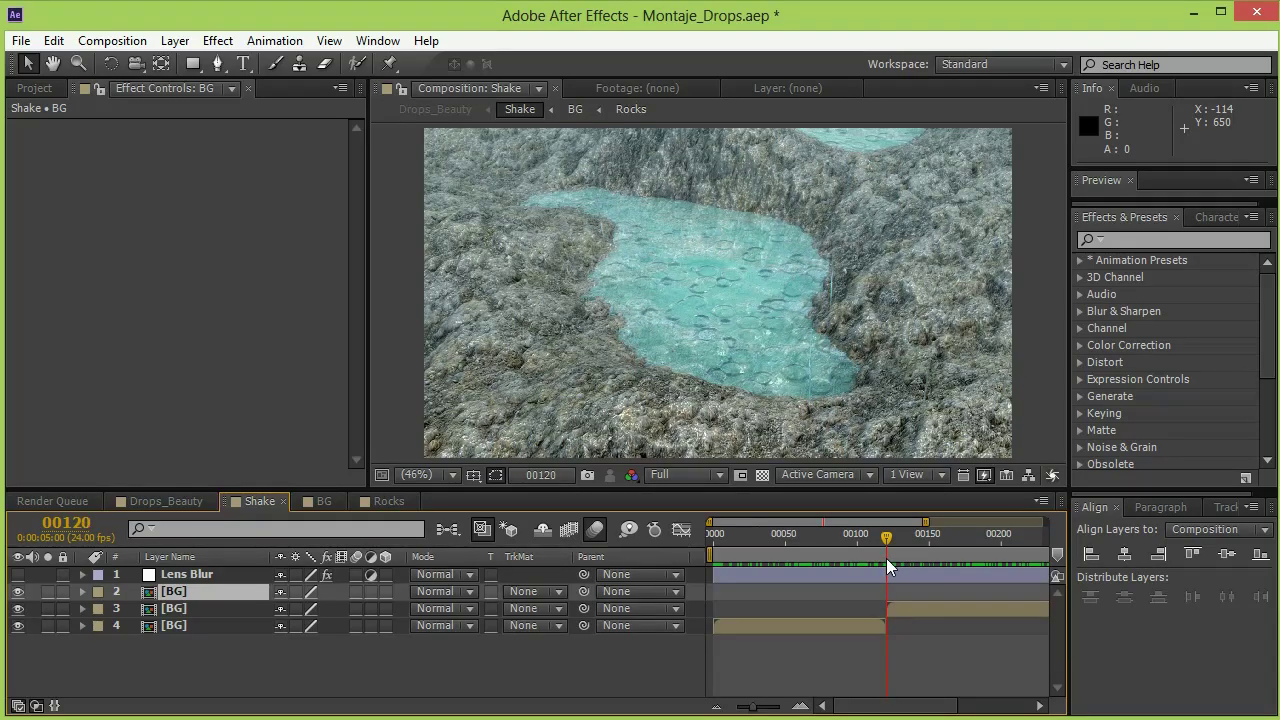
left_click(199, 579)
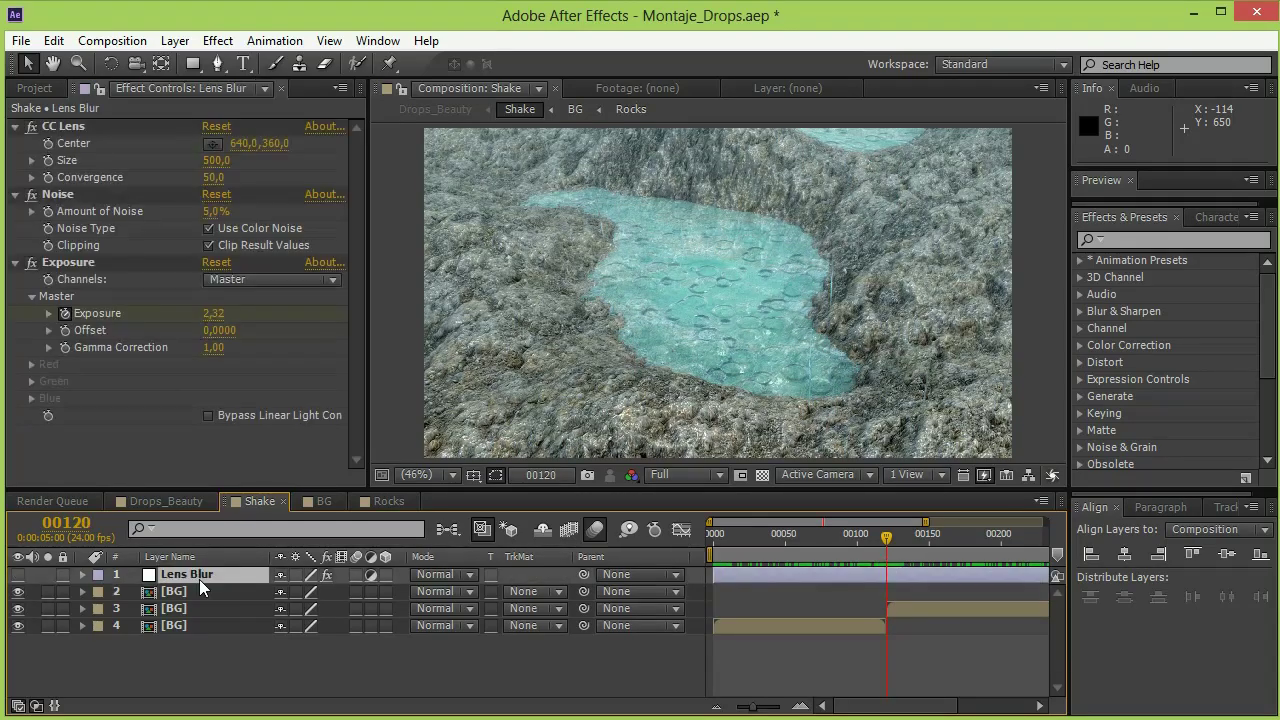
Step: Make the Lens Blur layer visible at frame 35 and check its Noise and Exposure effects
left_click(21, 575)
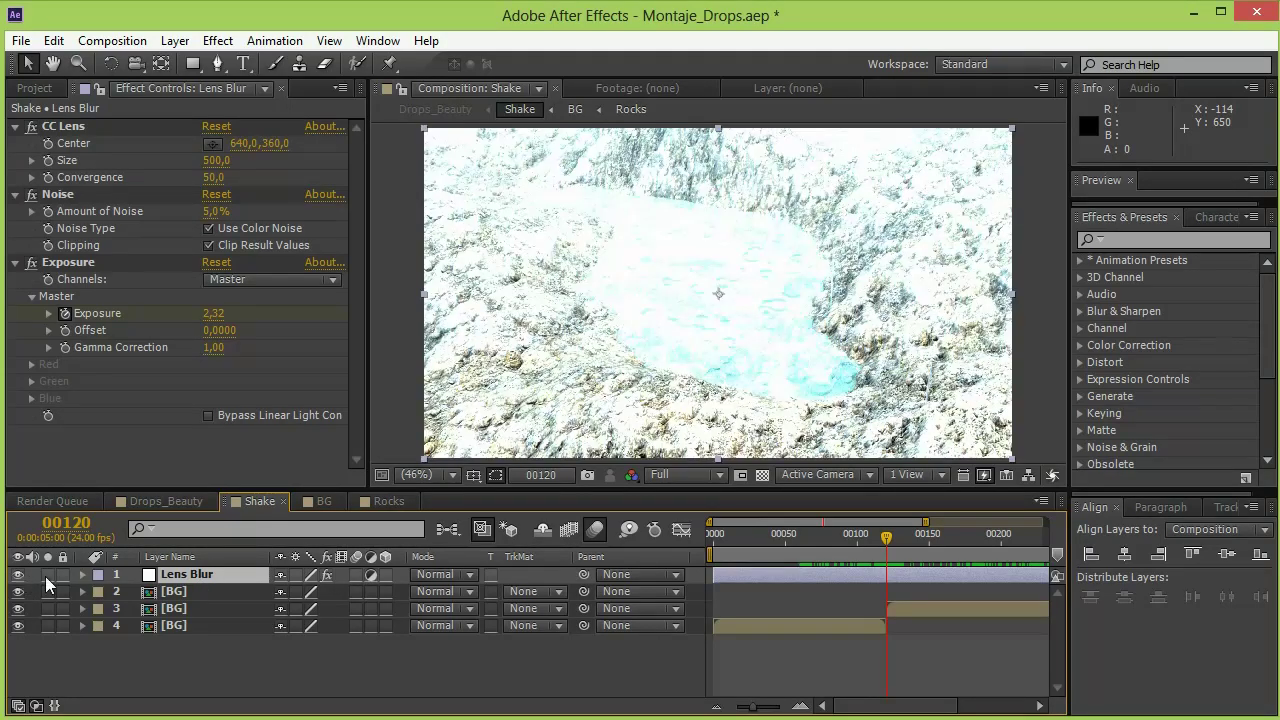
left_click(764, 533)
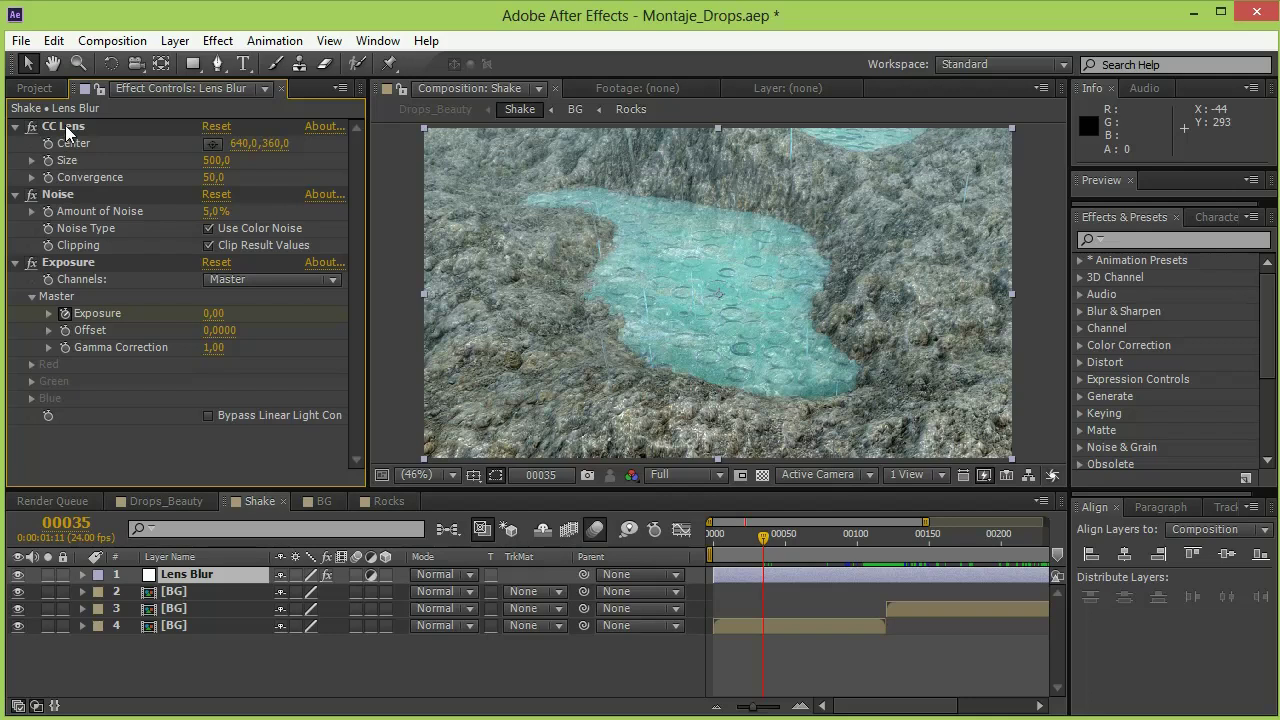
left_click(55, 195)
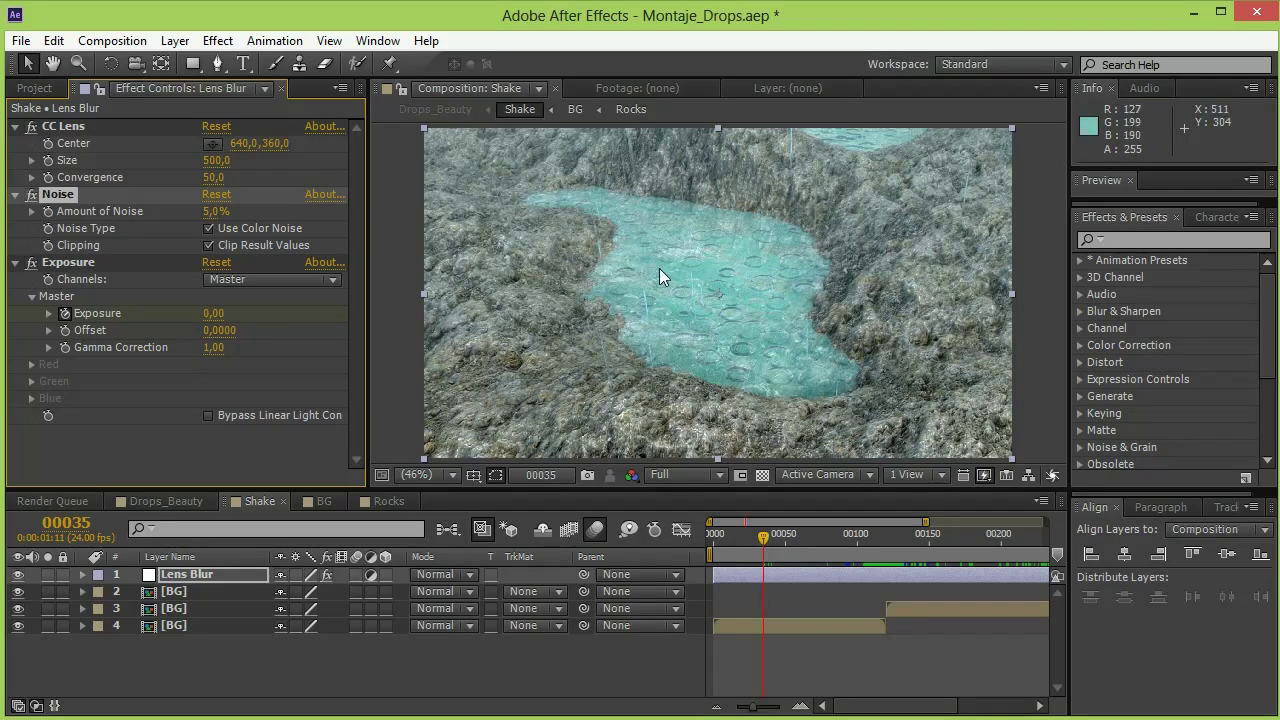
left_click(55, 262)
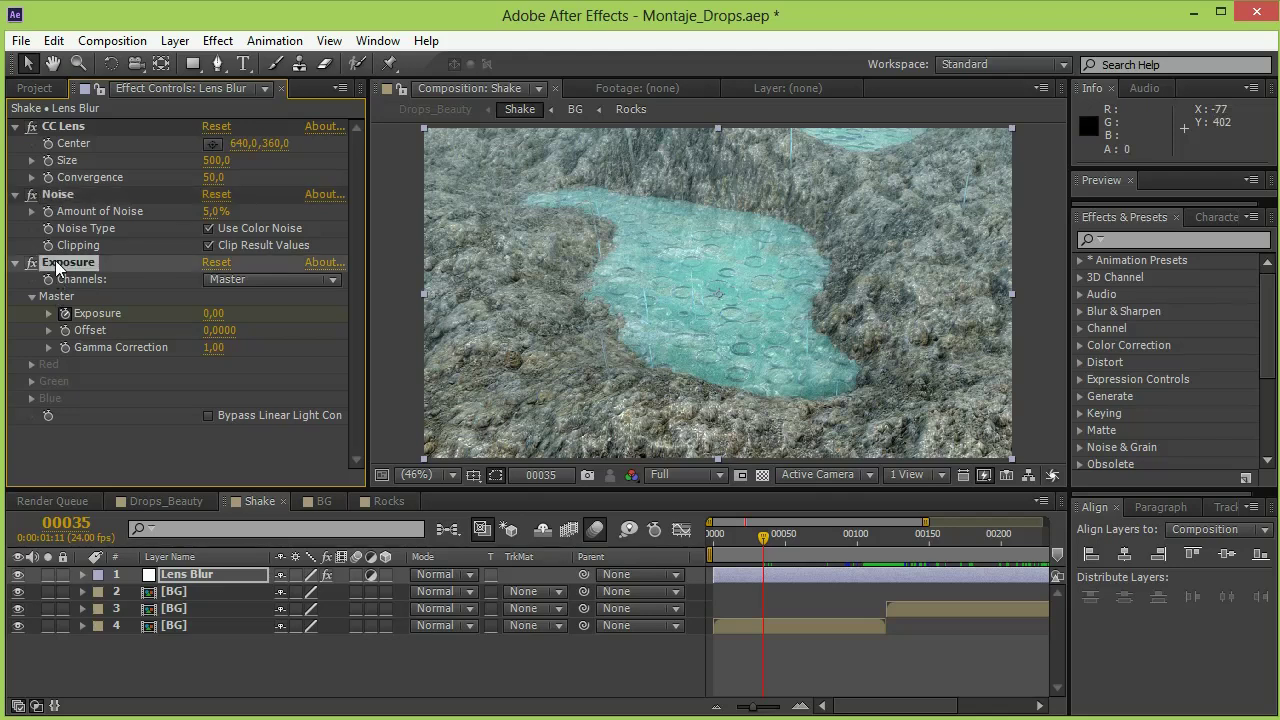
key("Return")
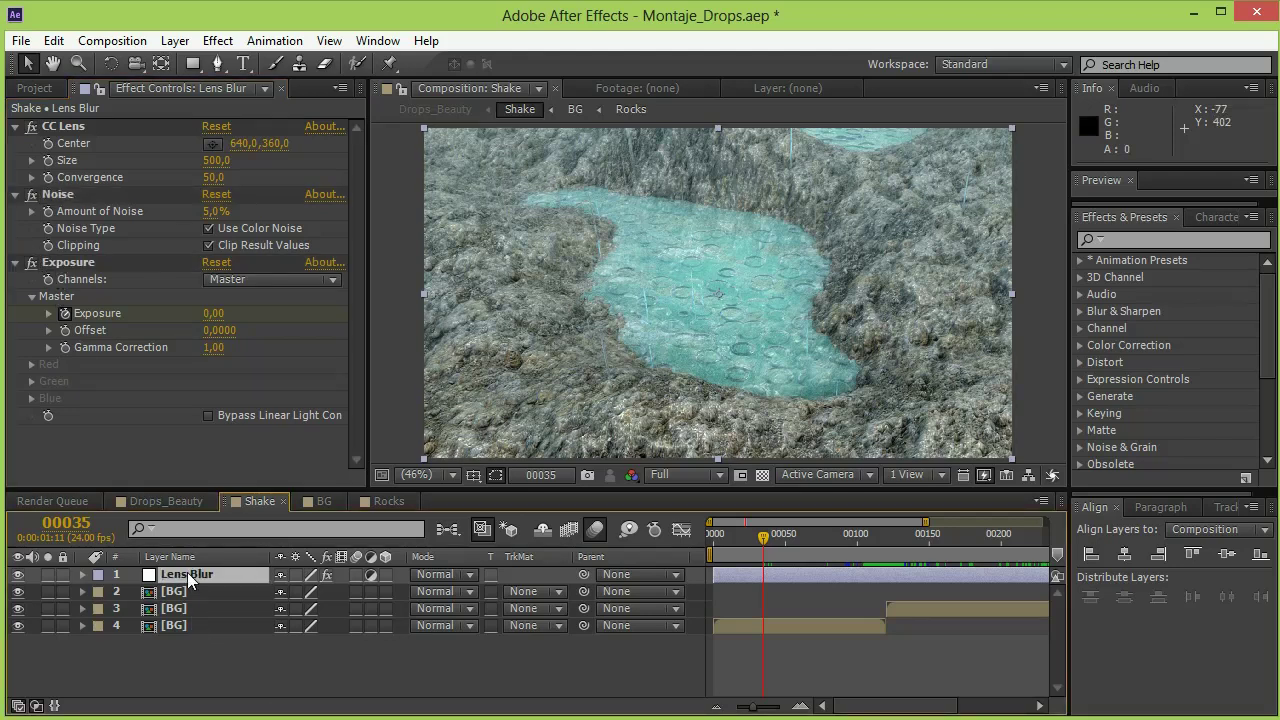
Step: Reveal the Exposure expression with EE, preview it to frame 113, and collapse the layer
key("e")
key("e")
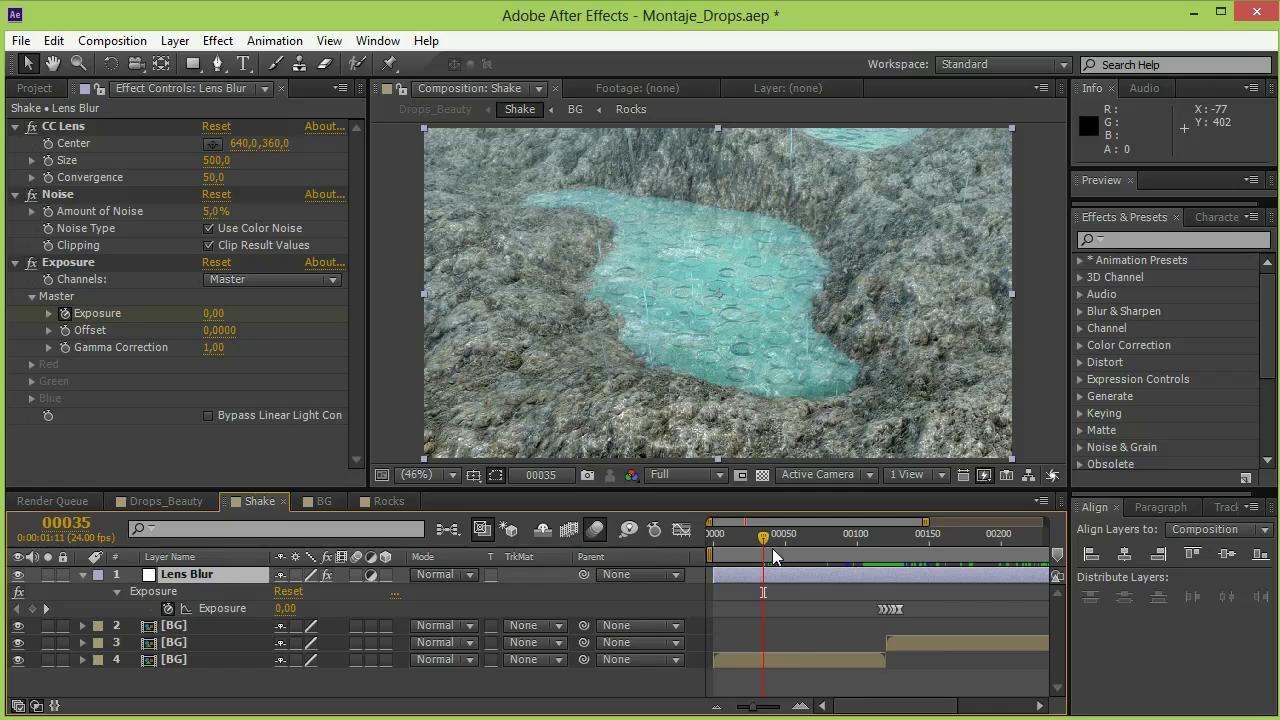
left_click_drag(772, 548, 874, 592)
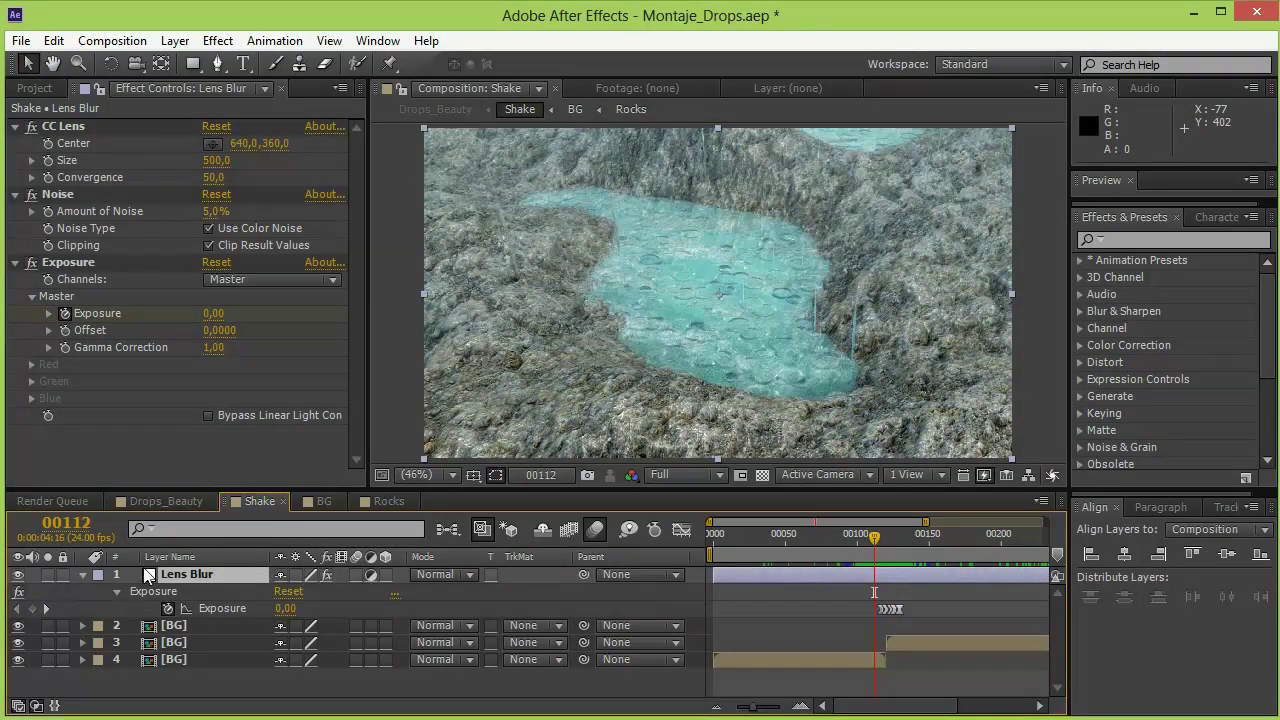
left_click(83, 575)
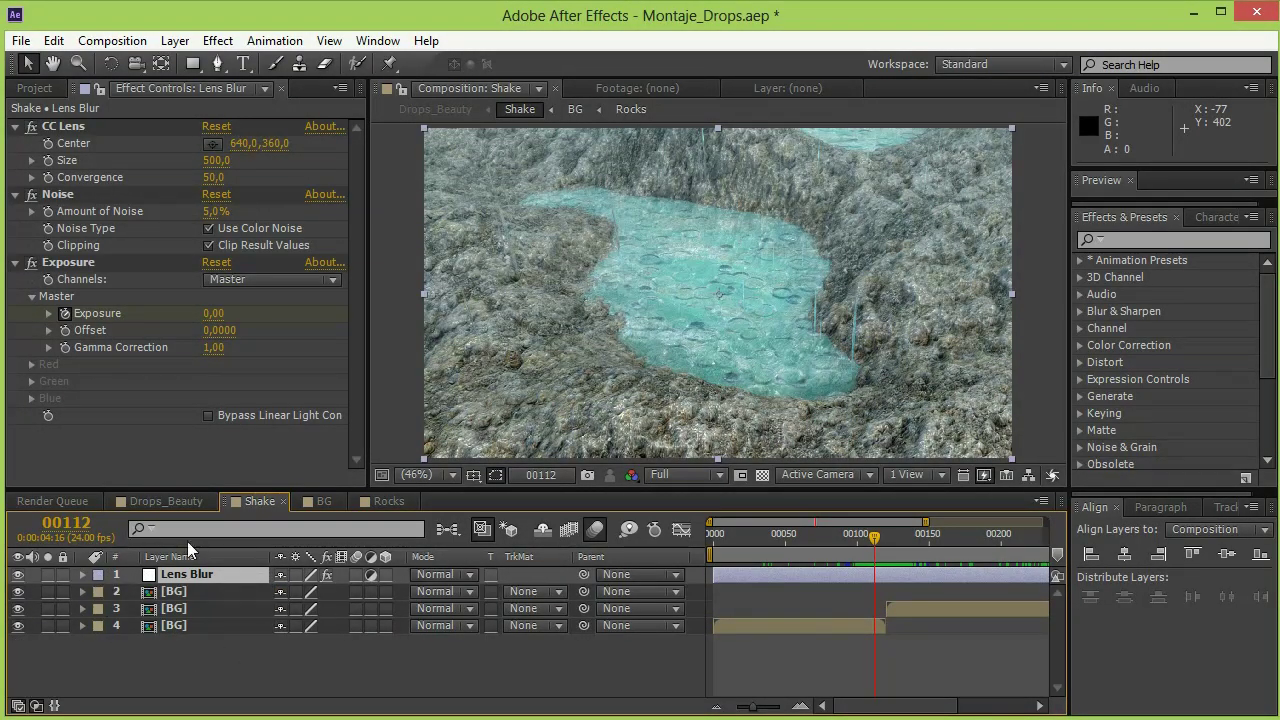
left_click(330, 509)
Step: In Drops_Beauty, select the Shake layer to show Wigglerama and preview the wiggle around frame 150
left_click(366, 509)
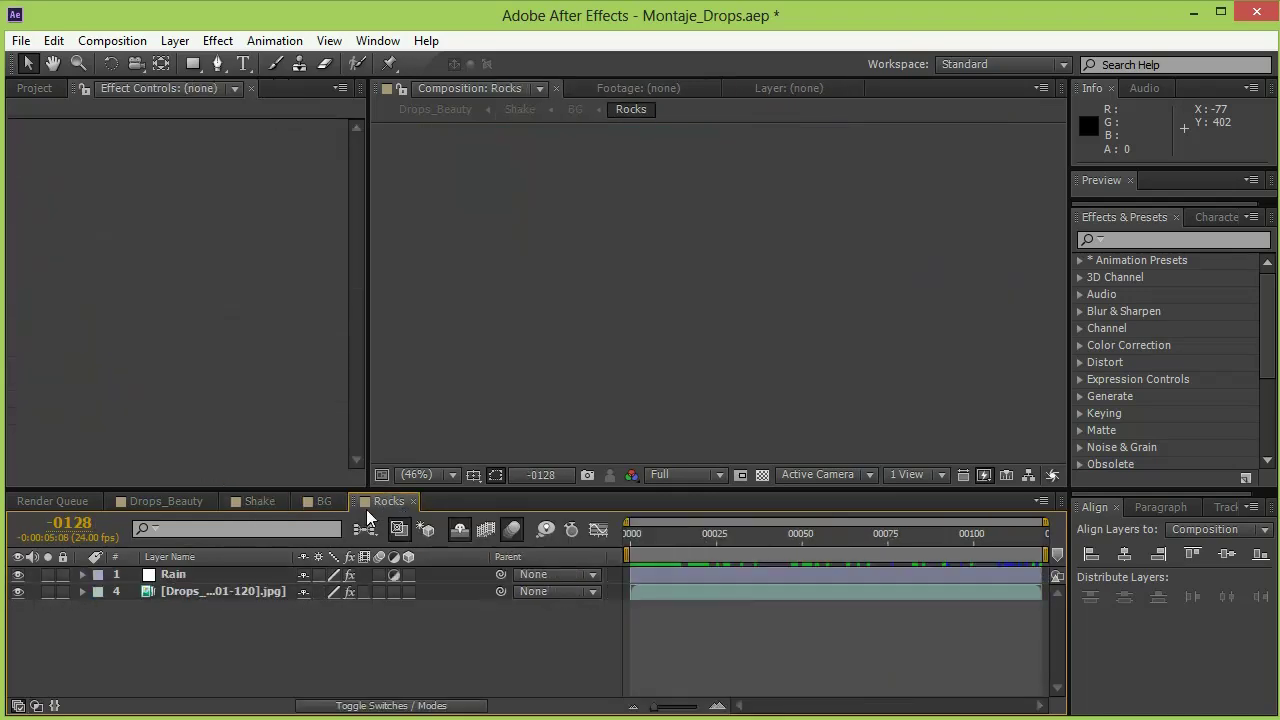
left_click(233, 501)
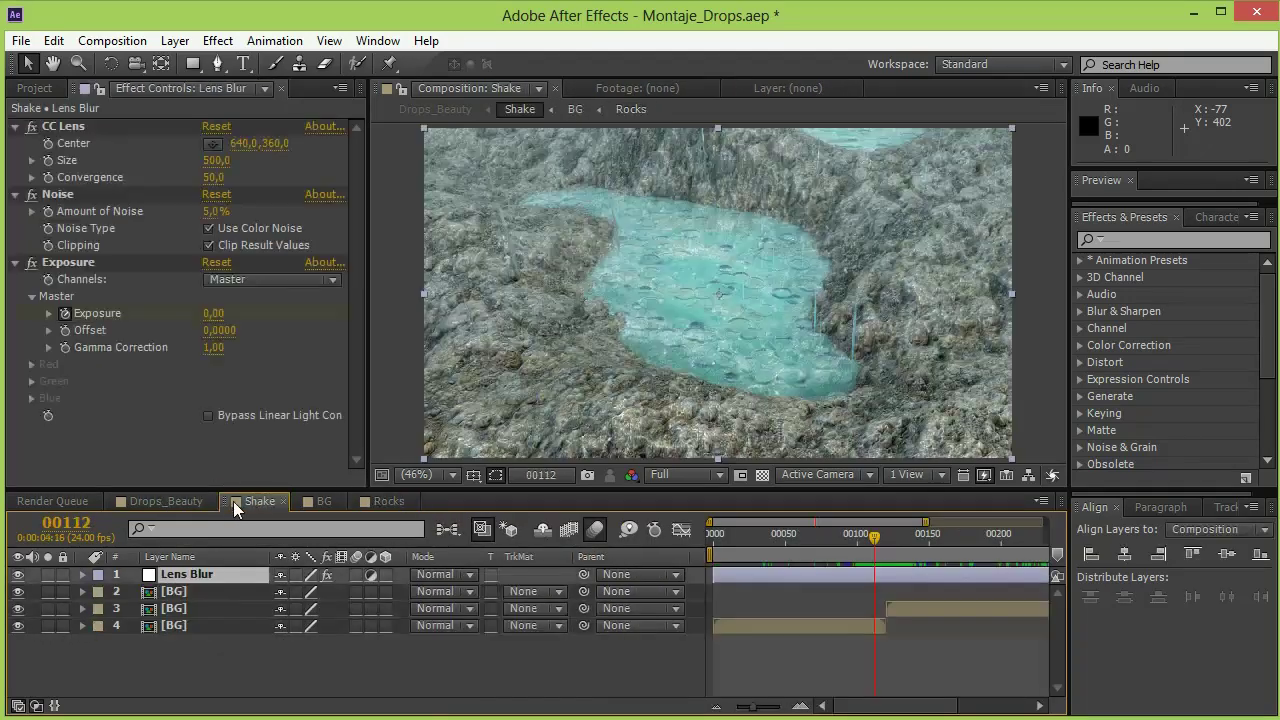
left_click(166, 501)
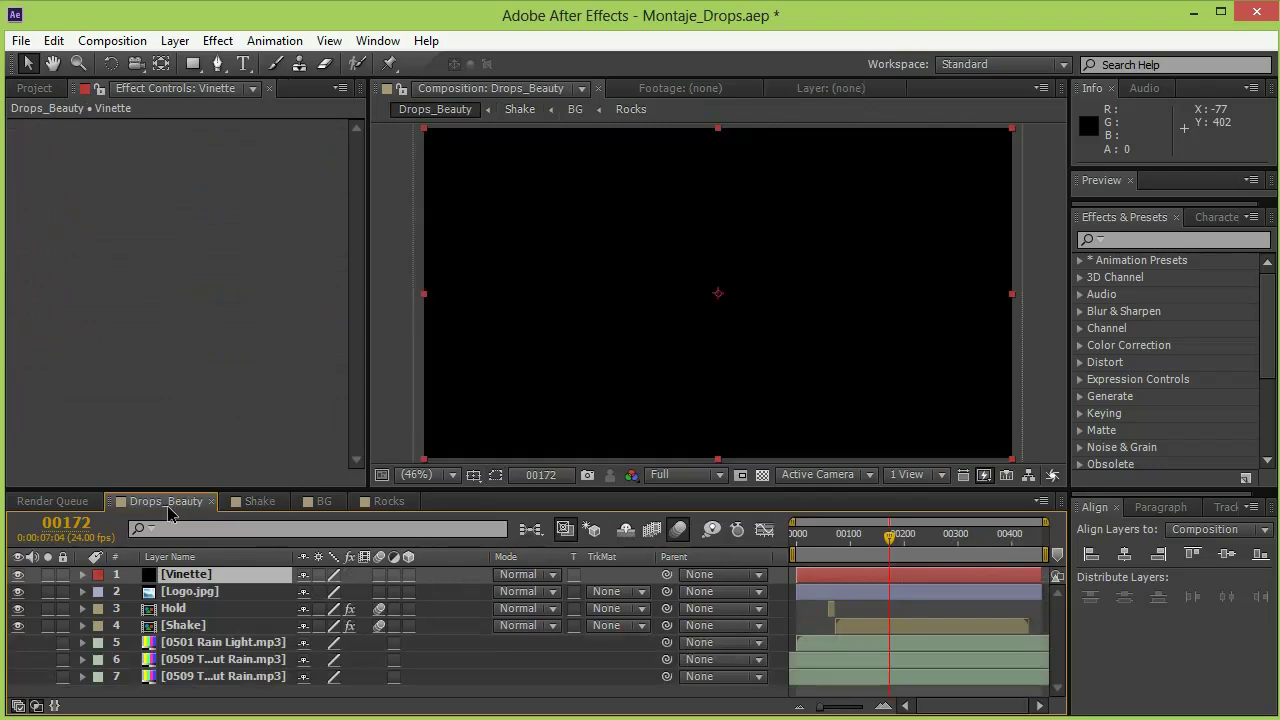
left_click(185, 626)
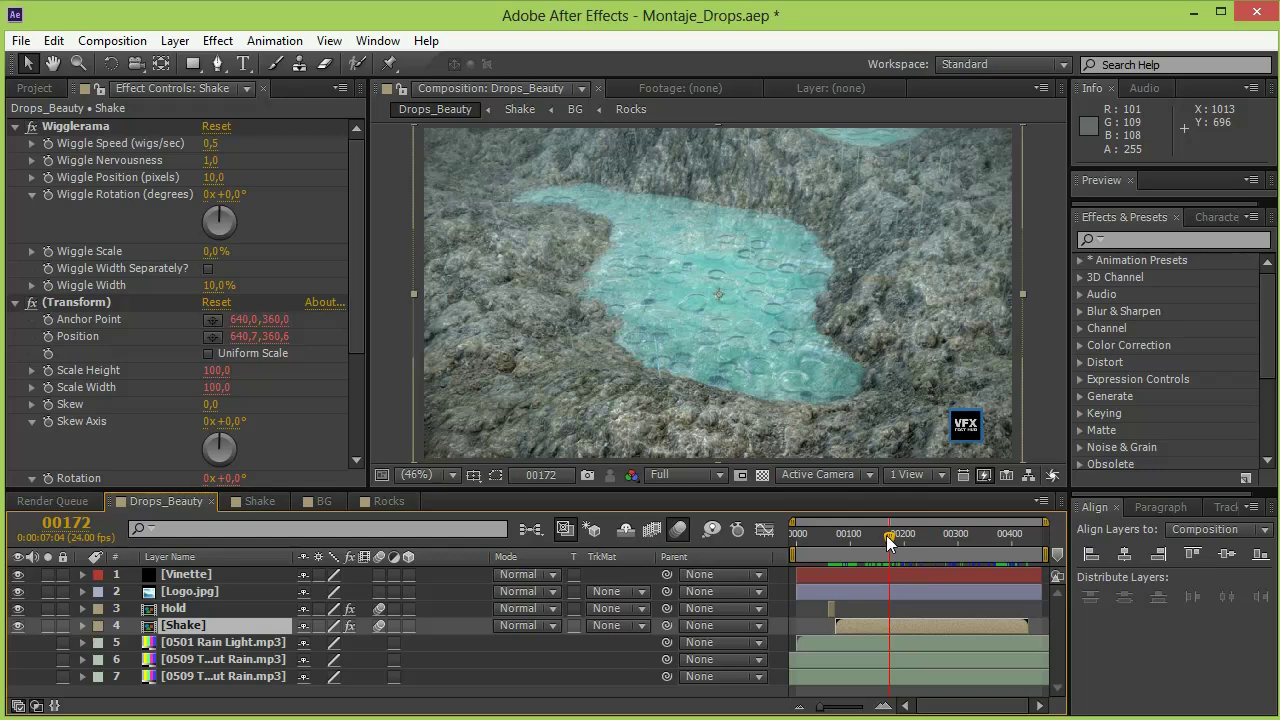
left_click_drag(886, 535, 876, 535)
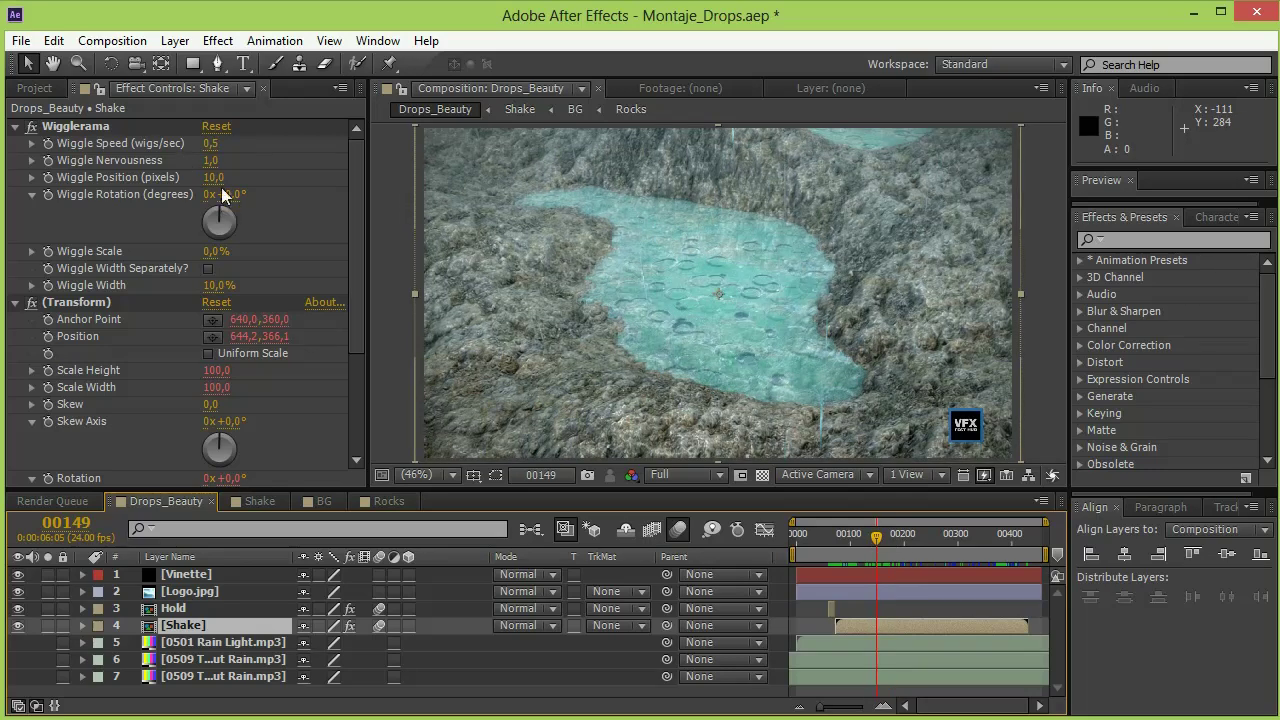
left_click_drag(878, 538, 944, 590)
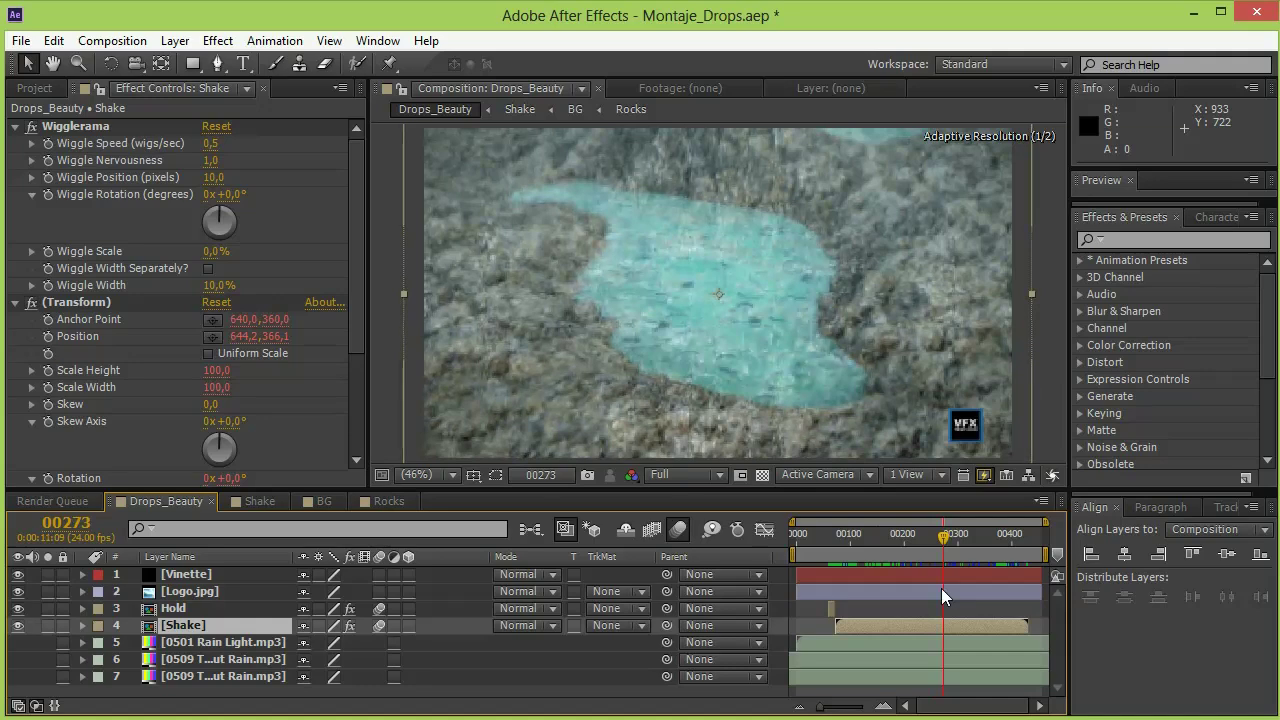
left_click(228, 574)
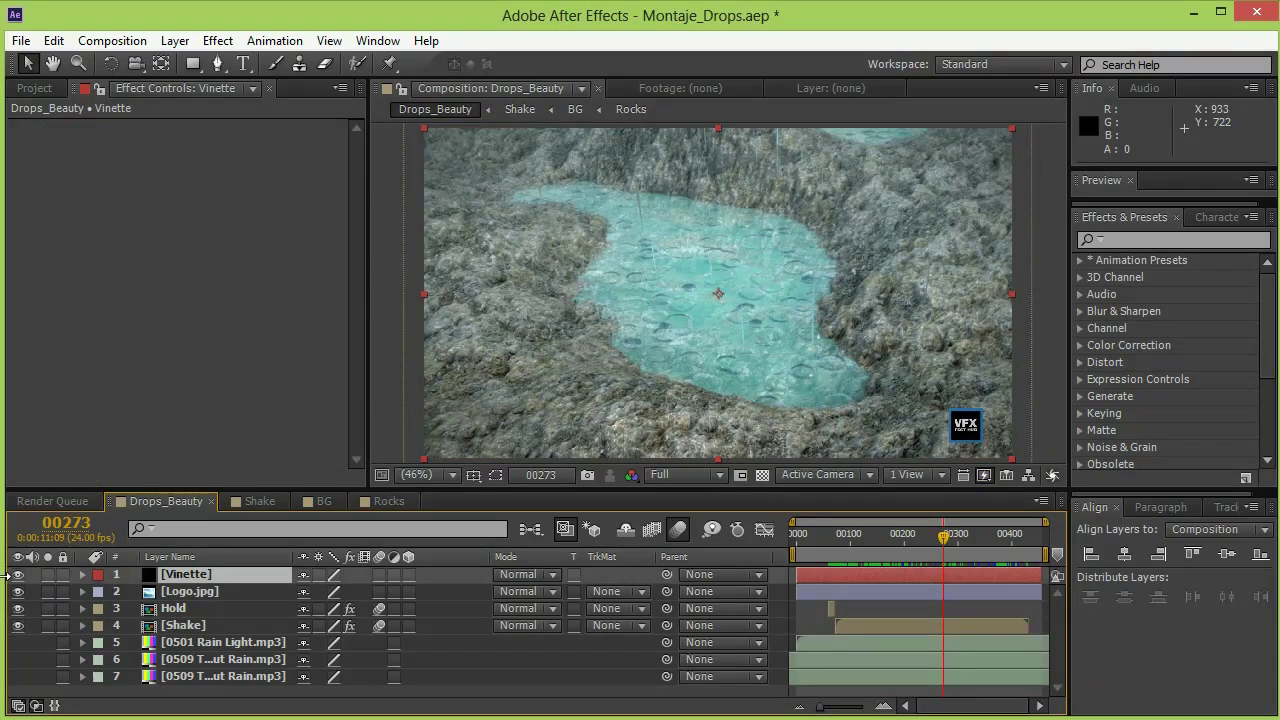
key("F2")
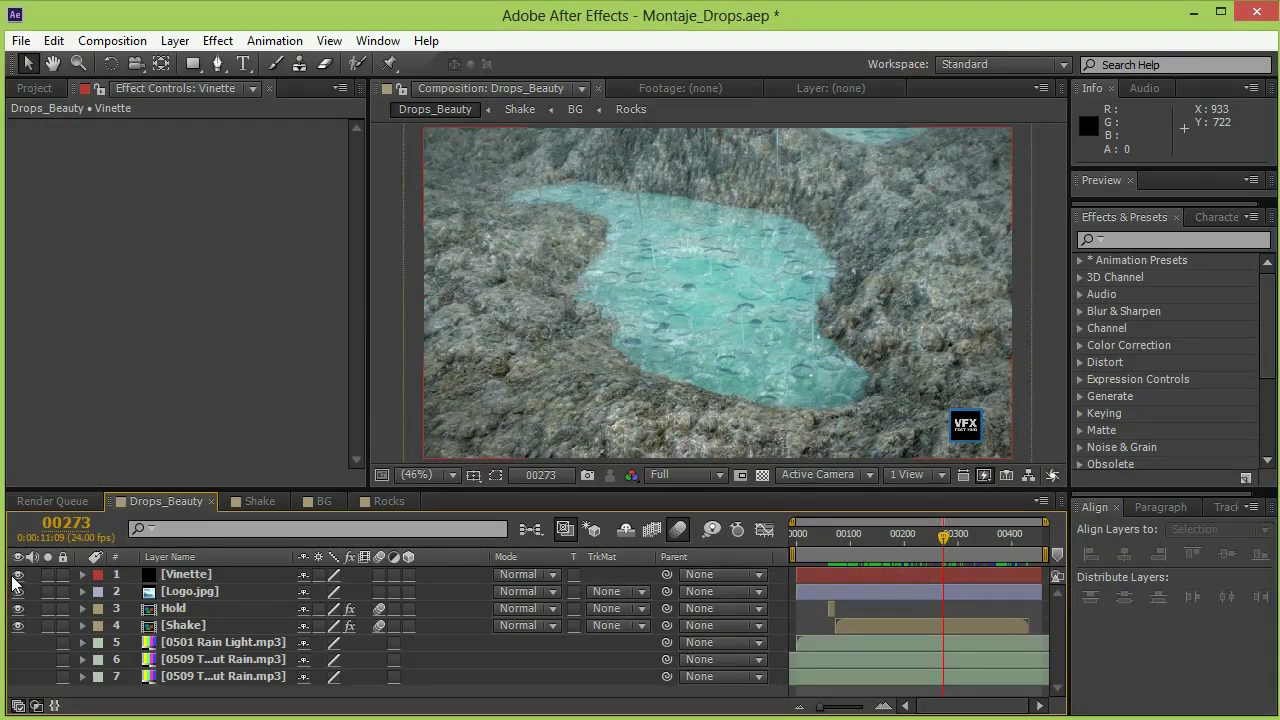
left_click(17, 575)
left_click(17, 578)
left_click(17, 578)
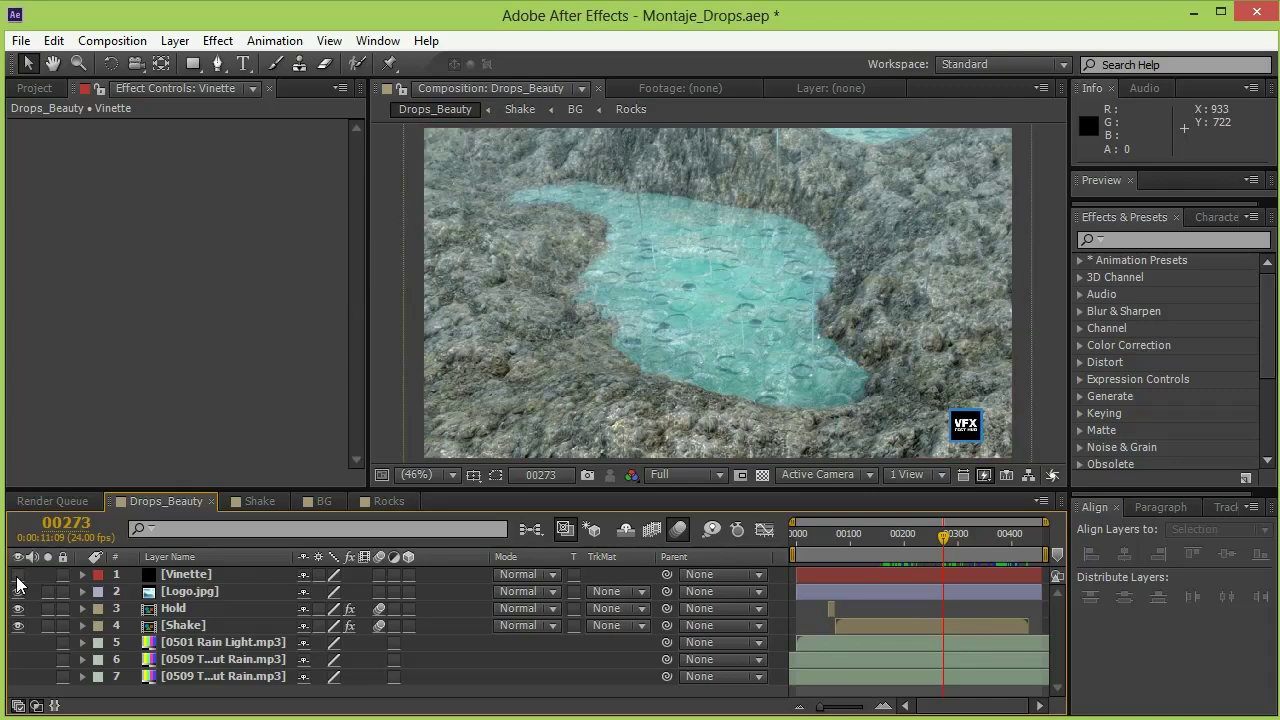
left_click(17, 578)
left_click(17, 578)
left_click(17, 578)
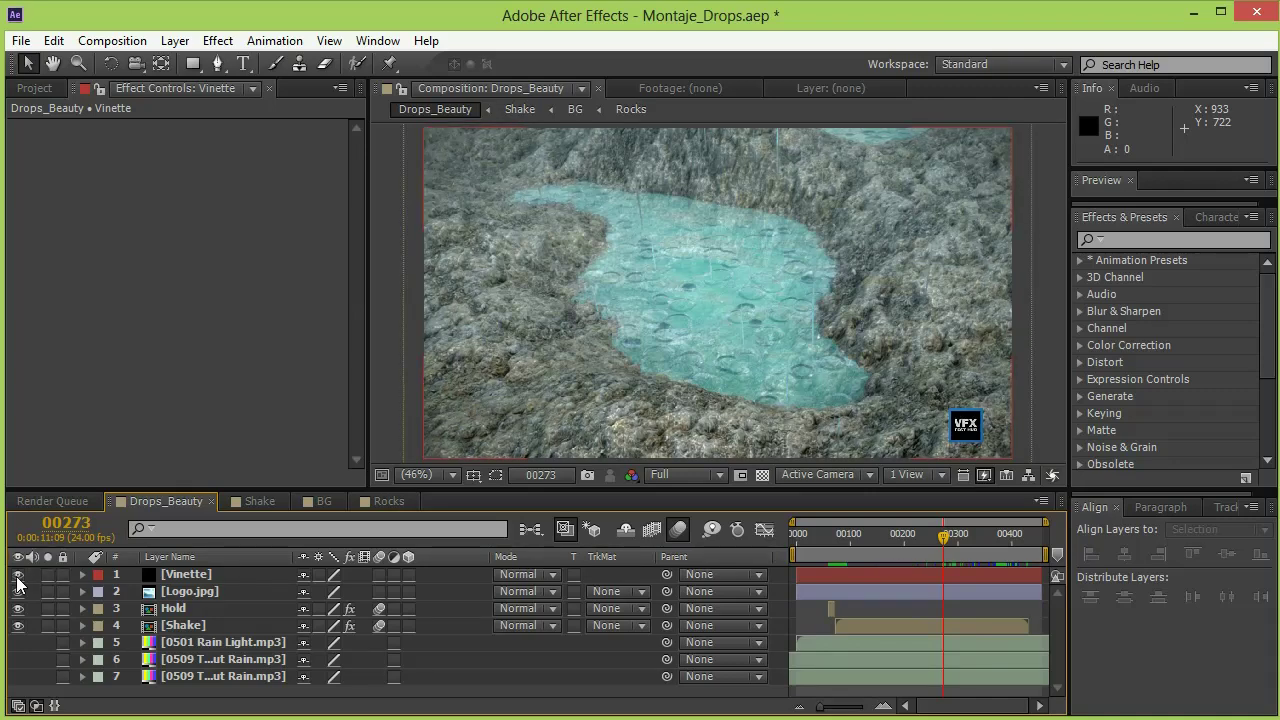
left_click(17, 578)
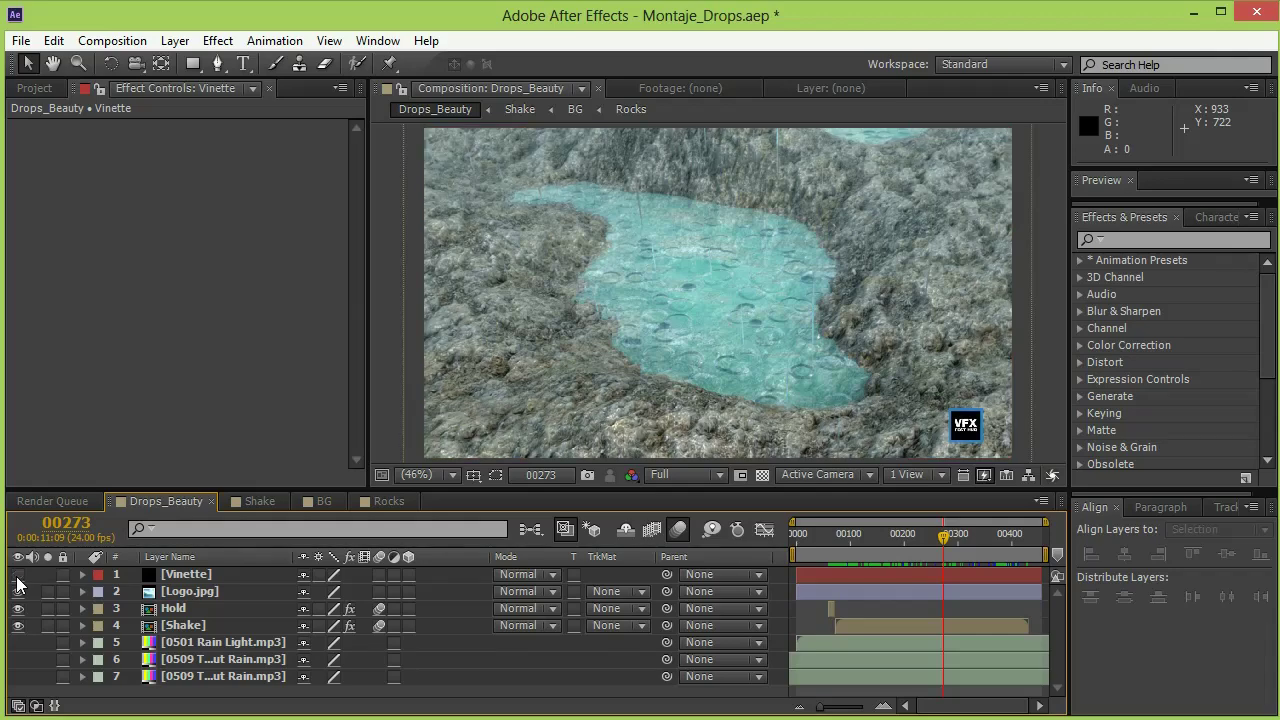
left_click(17, 578)
left_click(17, 578)
left_click(17, 579)
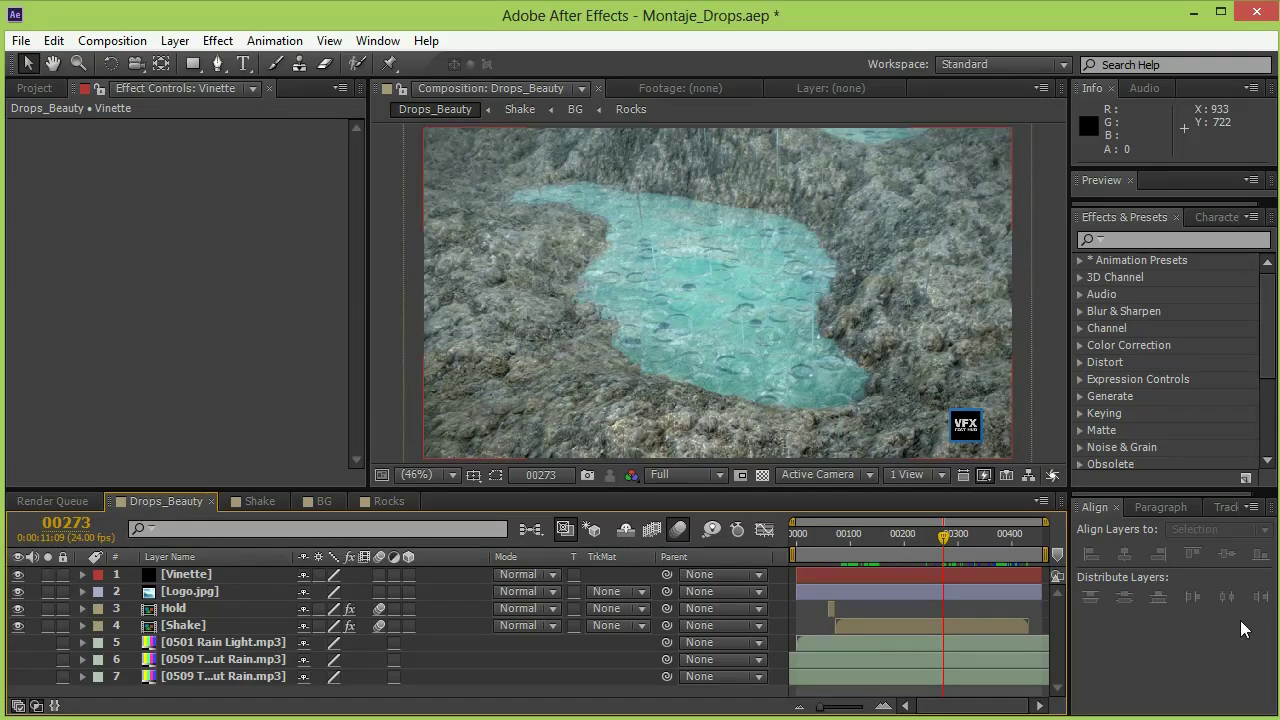
left_click_drag(944, 537, 875, 545)
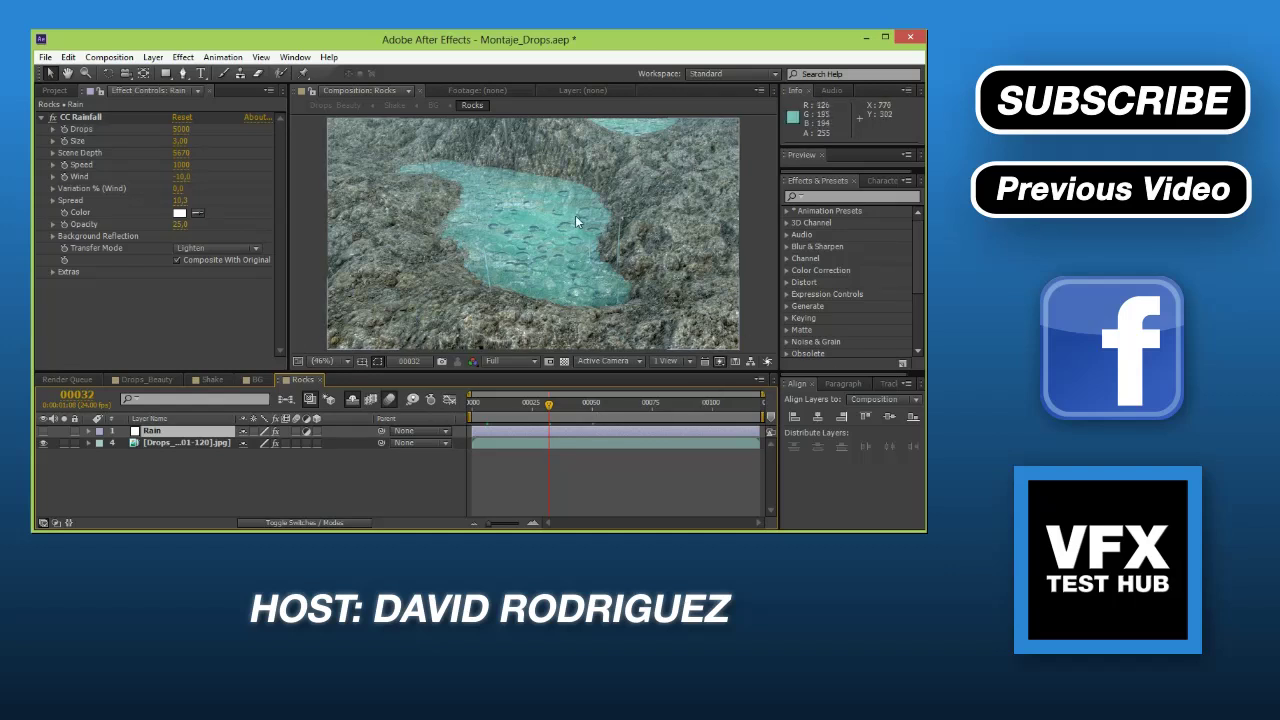
Step: Select the rendered Drops_Beauty image-sequence layer to show its Curves and Levels effects
left_click(155, 442)
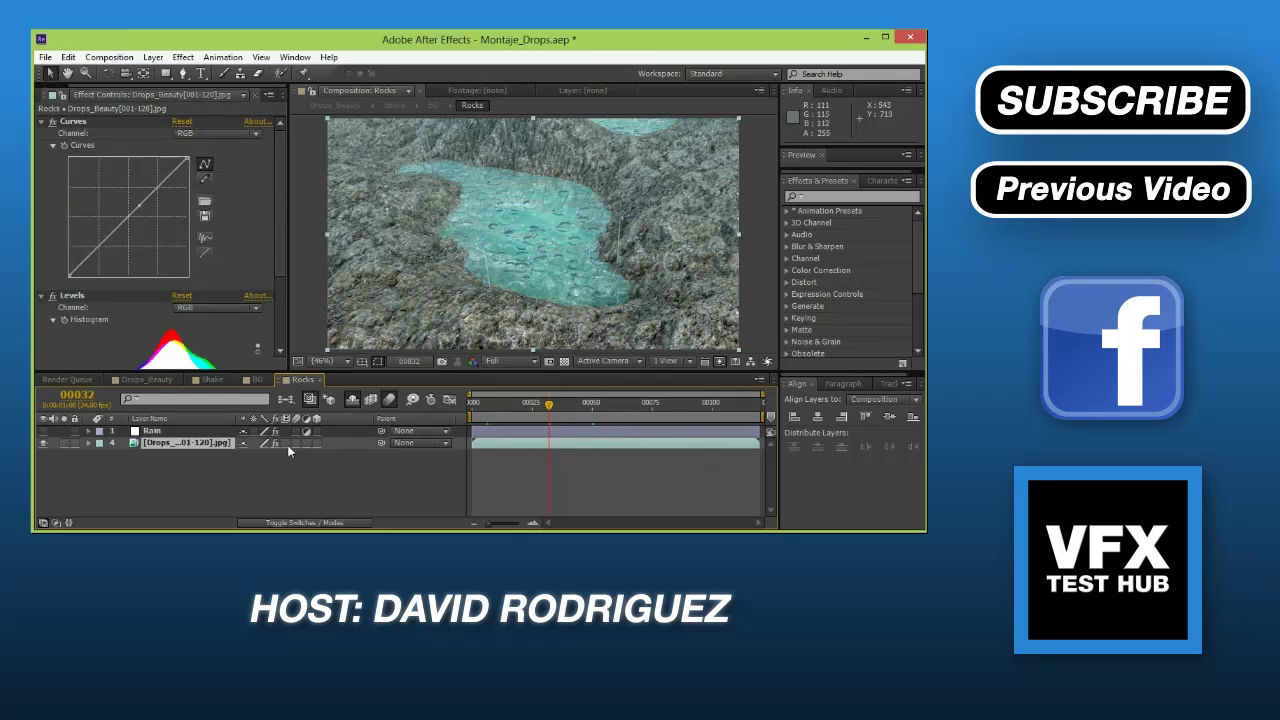